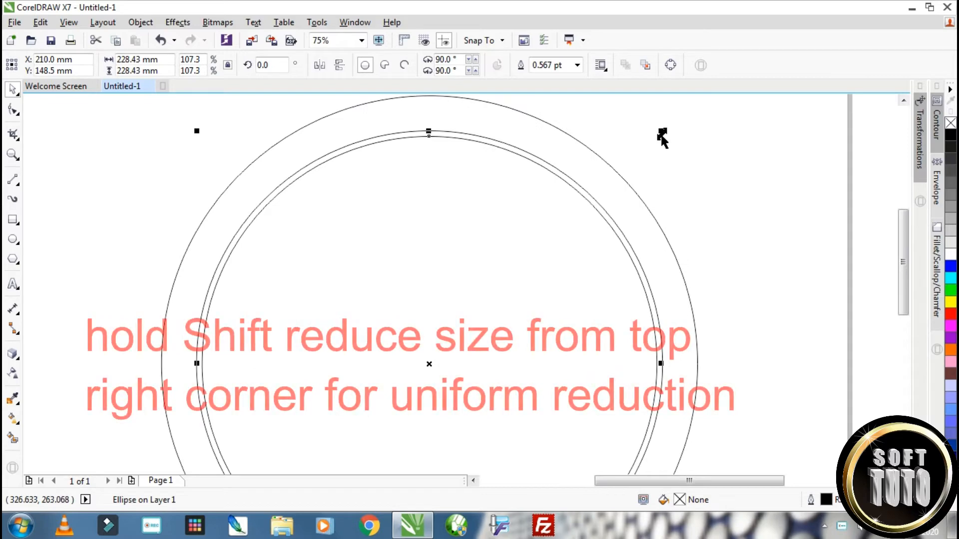
Duplicate the 228.43 mm circle twice about its centre, scaling one copy to about 189.6 mm and the other to about 231.6 mm
drag(660, 131, 642, 169)
scroll(415, 144, up, 3)
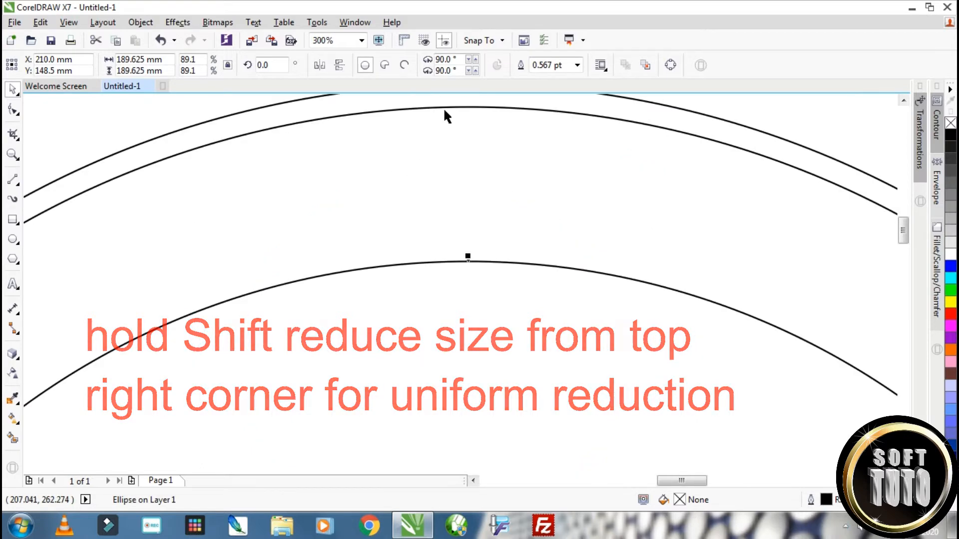
click(444, 107)
scroll(445, 106, down, 3)
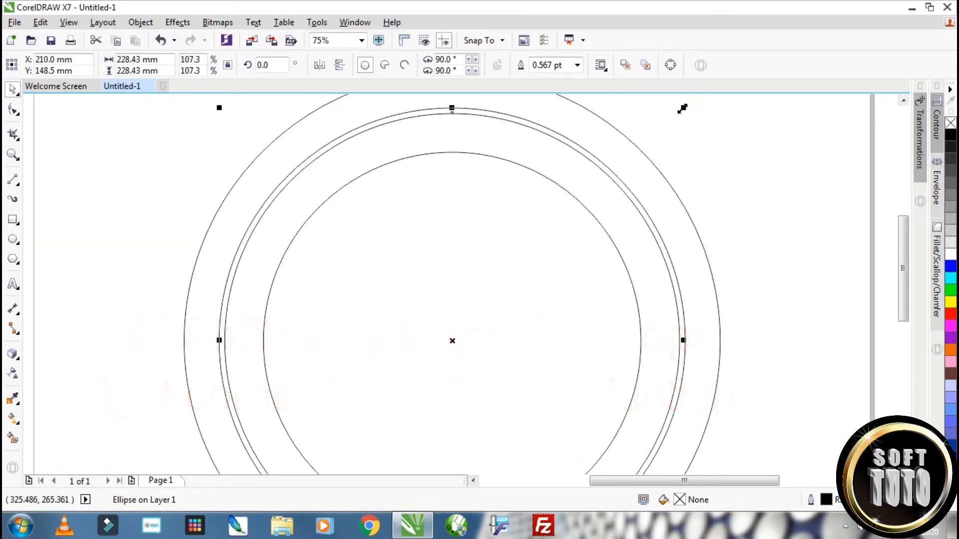
drag(682, 109, 691, 159)
scroll(478, 167, up, 3)
scroll(422, 173, down, 3)
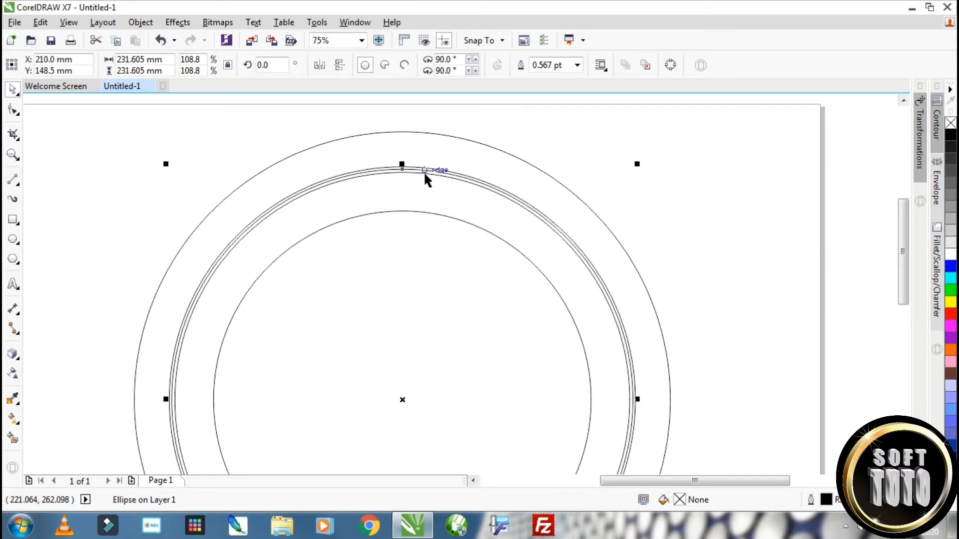
Enable snapping to guidelines
scroll(423, 172, down, 1)
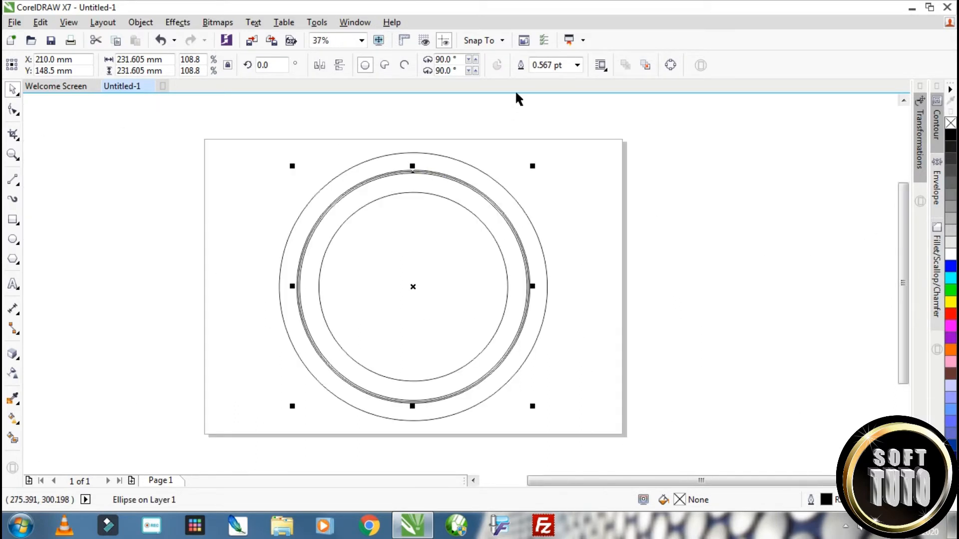
click(502, 40)
click(474, 103)
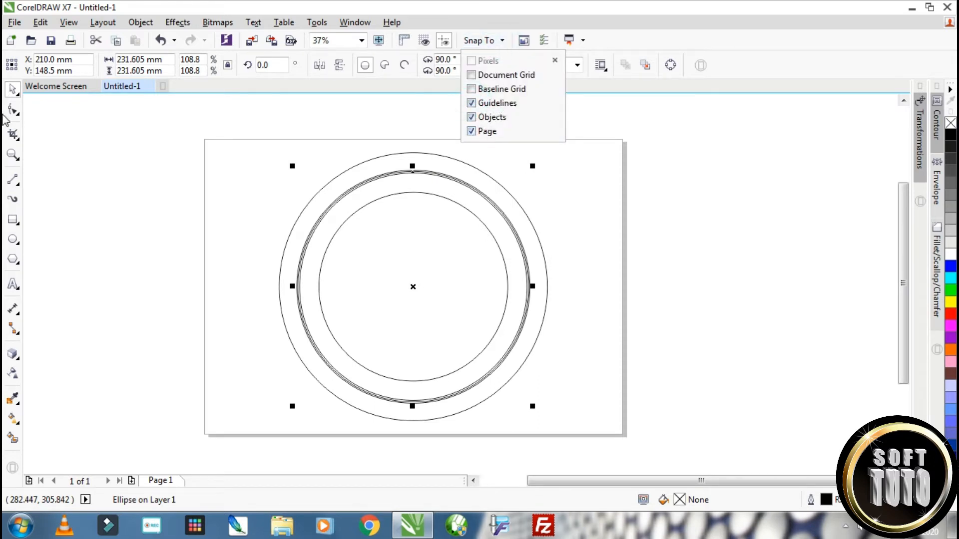
Draw a horizontal 2-point line about 389.5 mm long across the circles and centre it on the page
click(18, 185)
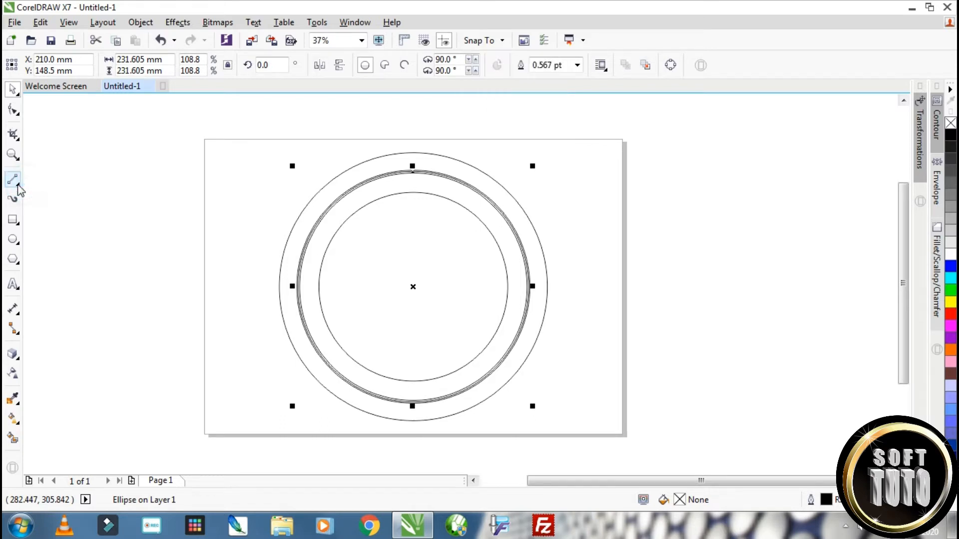
click(18, 185)
click(75, 195)
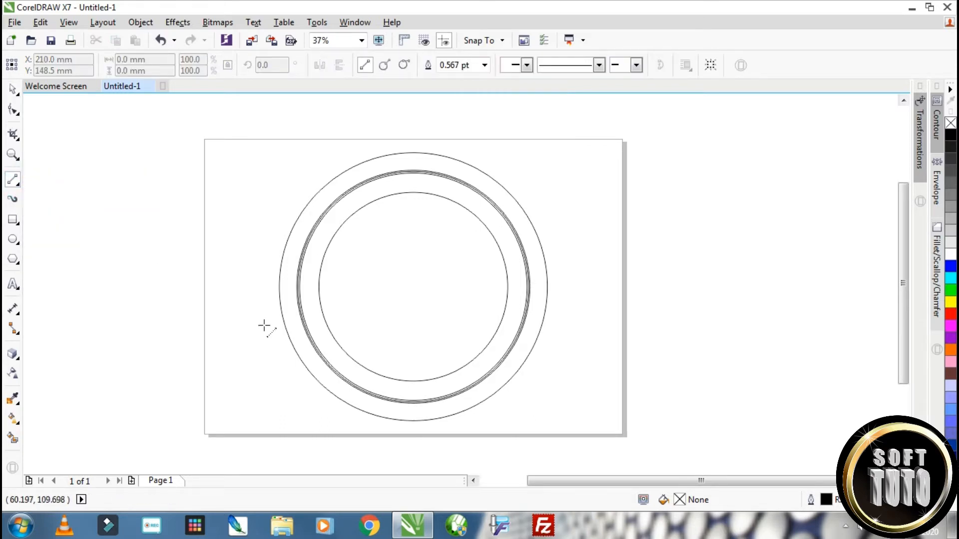
drag(246, 288, 632, 293)
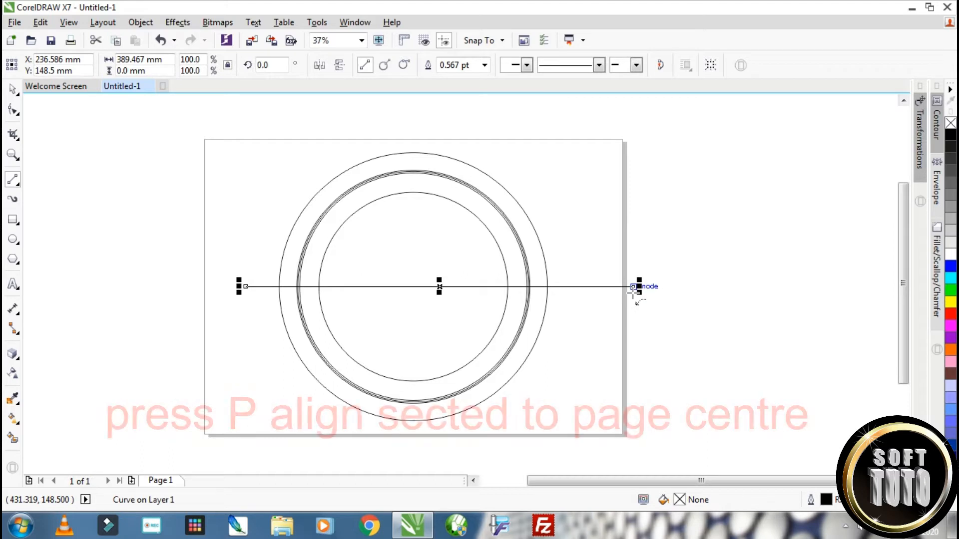
key(p)
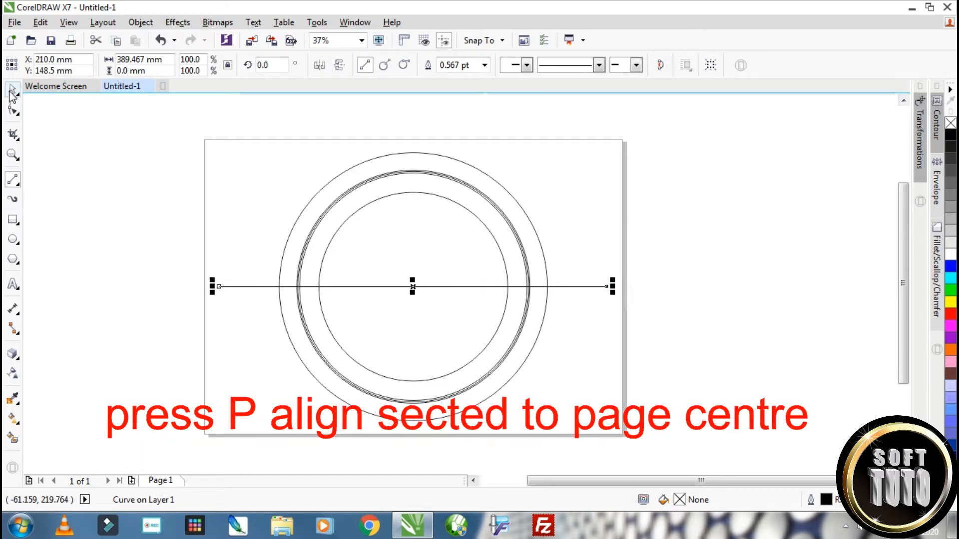
Make a copy of the horizontal line rotated 90 degrees about its centre to form a vertical centre line
click(13, 90)
click(411, 287)
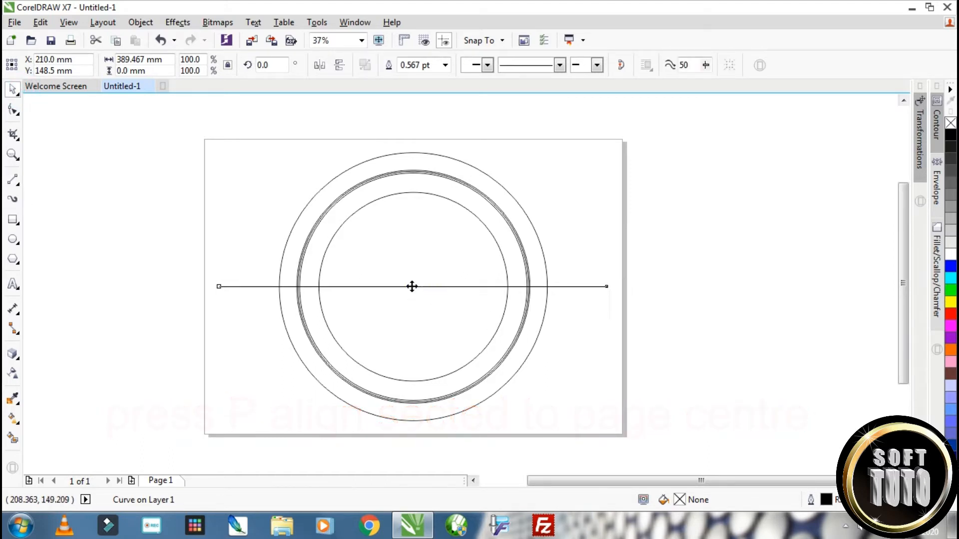
drag(614, 286, 395, 172)
right_click(396, 172)
Draw a rectangle about 8.6 mm wide and 41.4 mm high at the top of the rings, from the outermost to the innermost circle
scroll(415, 160, up, 2)
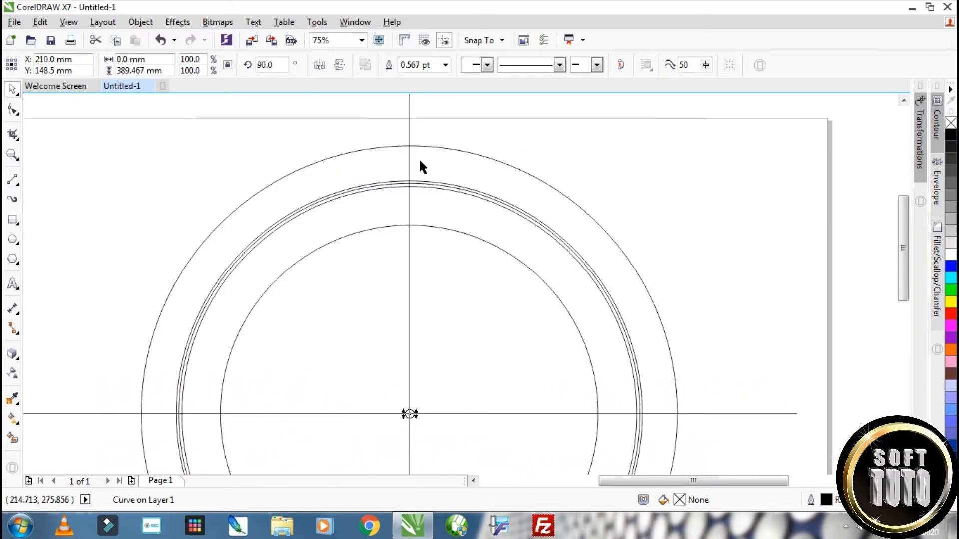
click(14, 220)
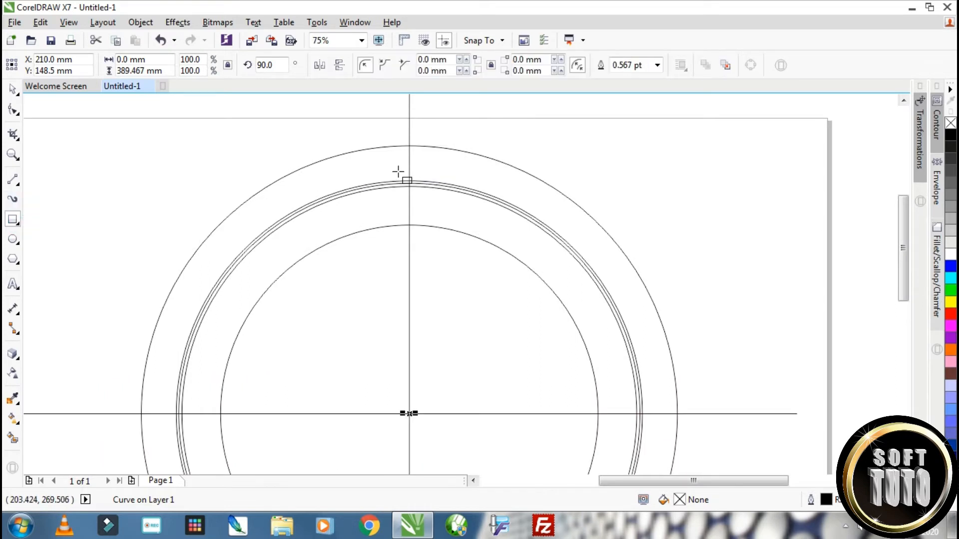
scroll(398, 169, up, 2)
drag(405, 120, 441, 286)
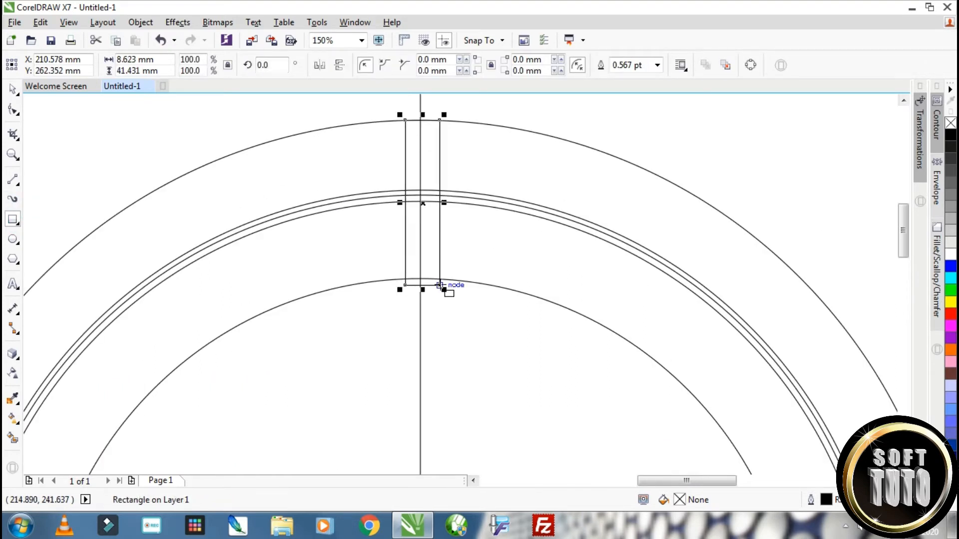
Centre the narrow rectangle horizontally on the vertical centre line
click(9, 89)
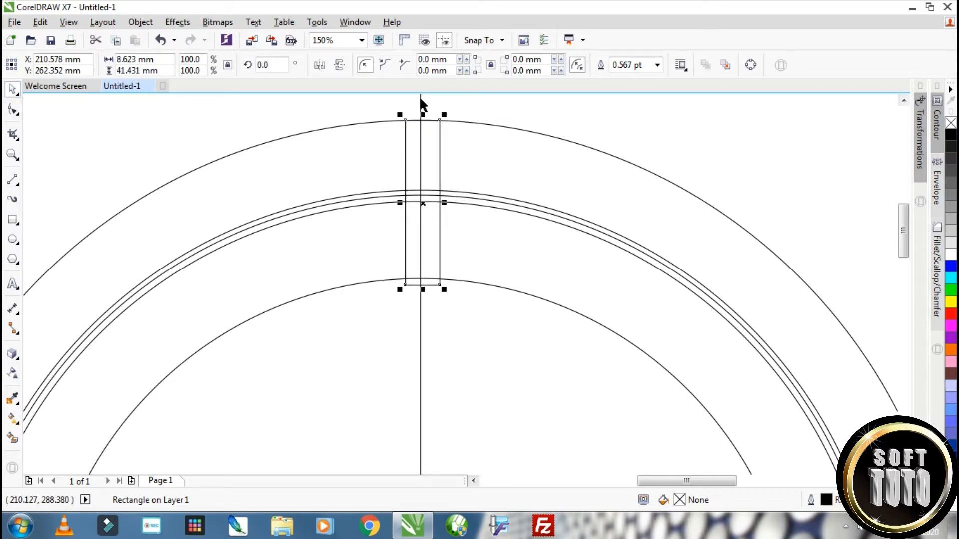
shift+click(420, 99)
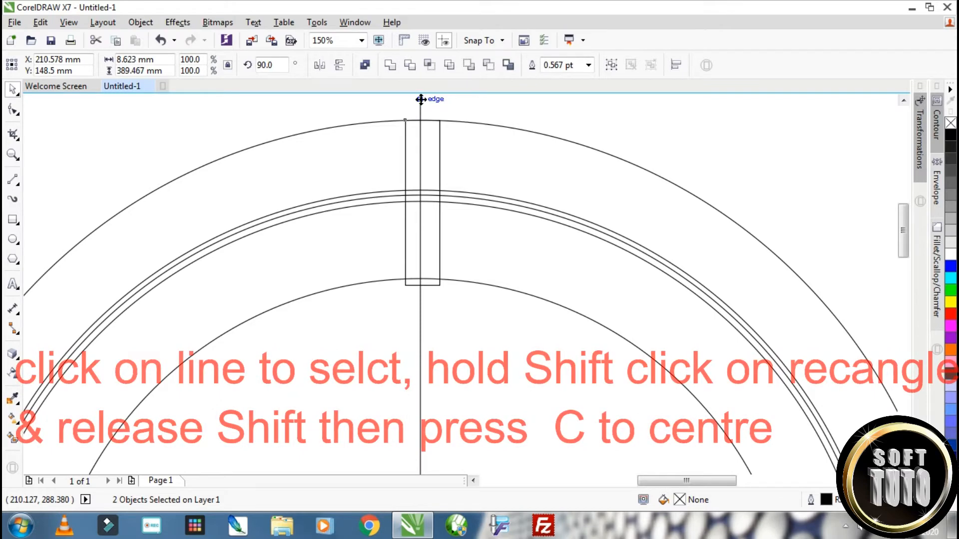
key(c)
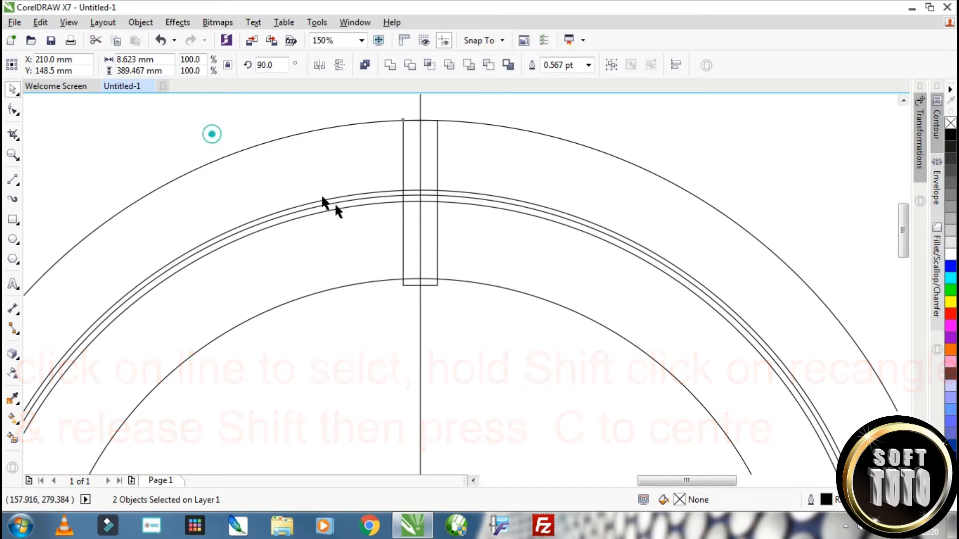
click(212, 133)
Copy the vertical centre line to the rectangle's left edge and again a little further left, at about X 202.5 mm
click(420, 387)
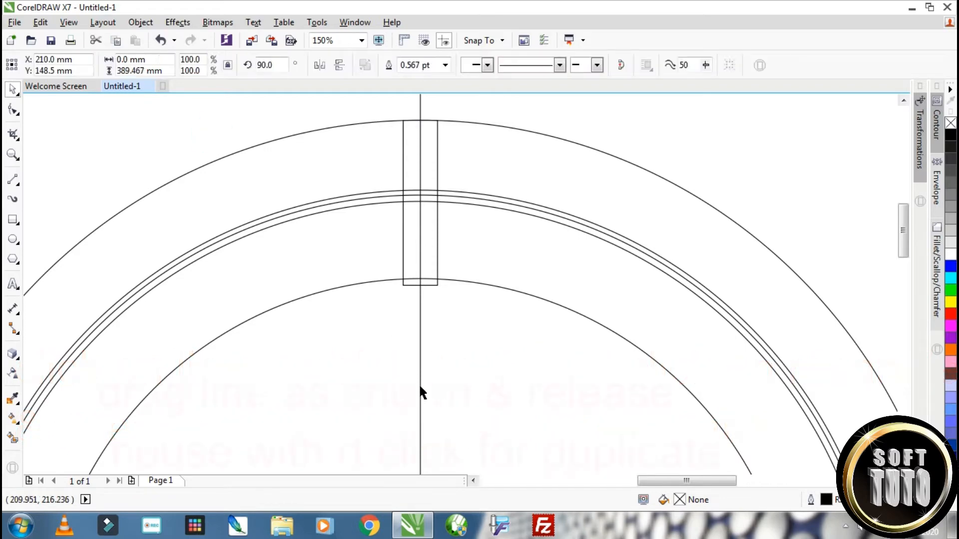
drag(419, 381, 391, 376)
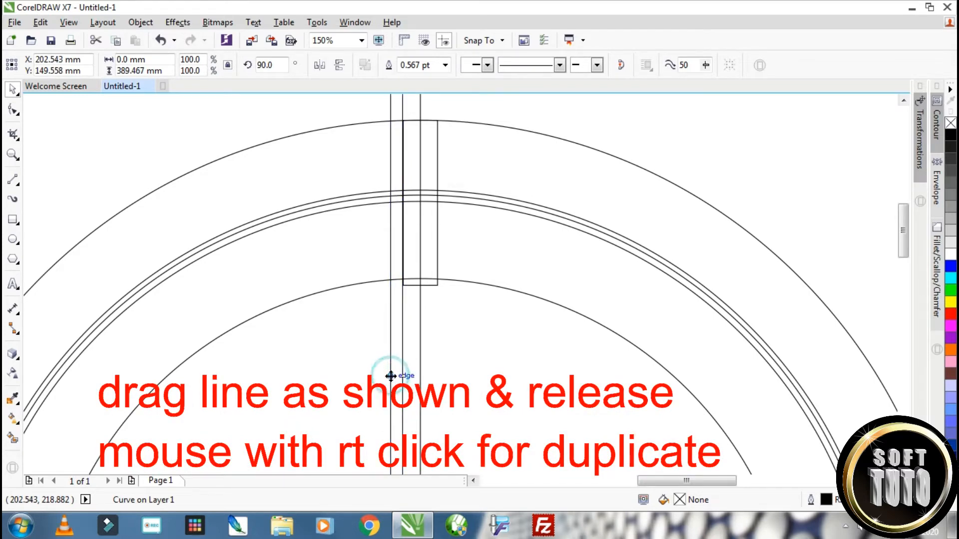
click(402, 349)
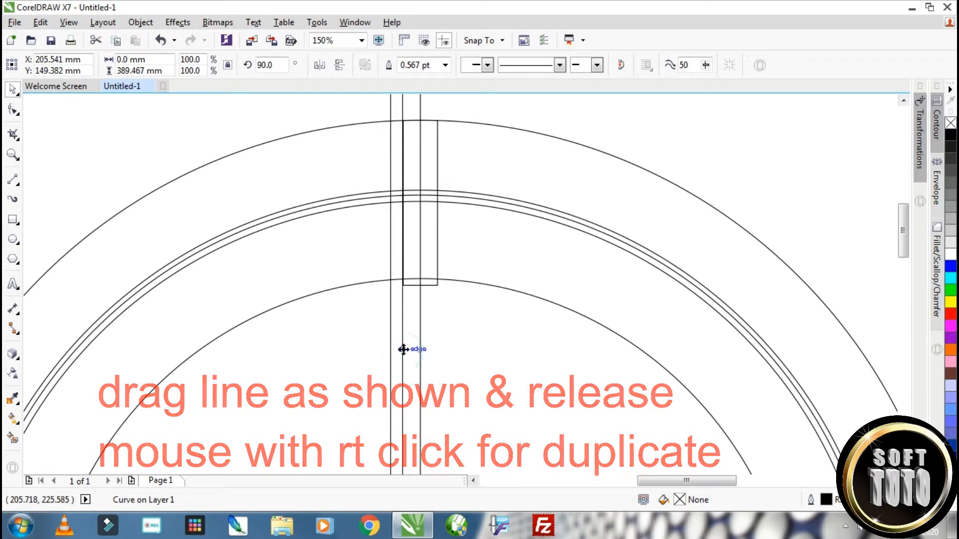
Duplicate the rectangle widened about its centre to about 14.7 mm, and copy vertical lines onto the right edges of both rectangles
click(433, 163)
drag(438, 203, 454, 202)
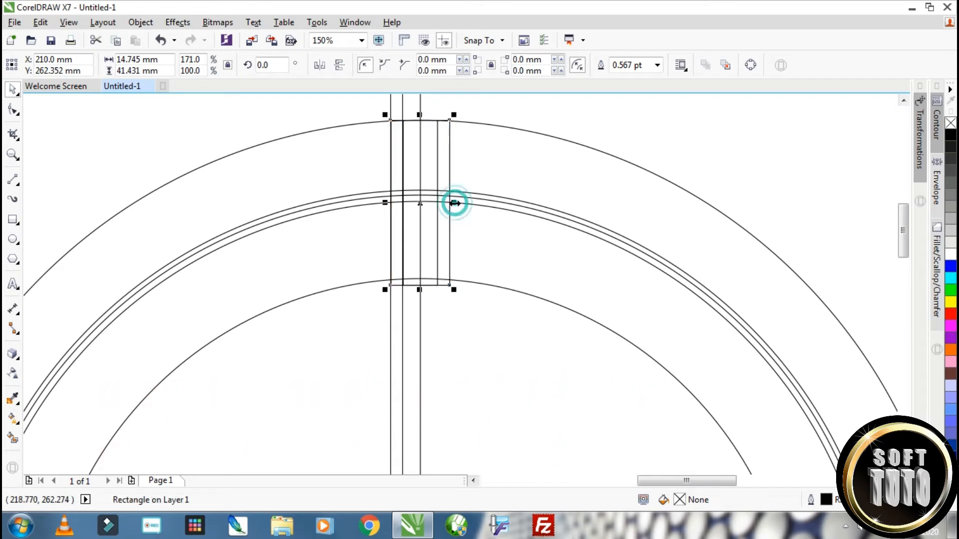
click(402, 327)
drag(403, 327, 447, 334)
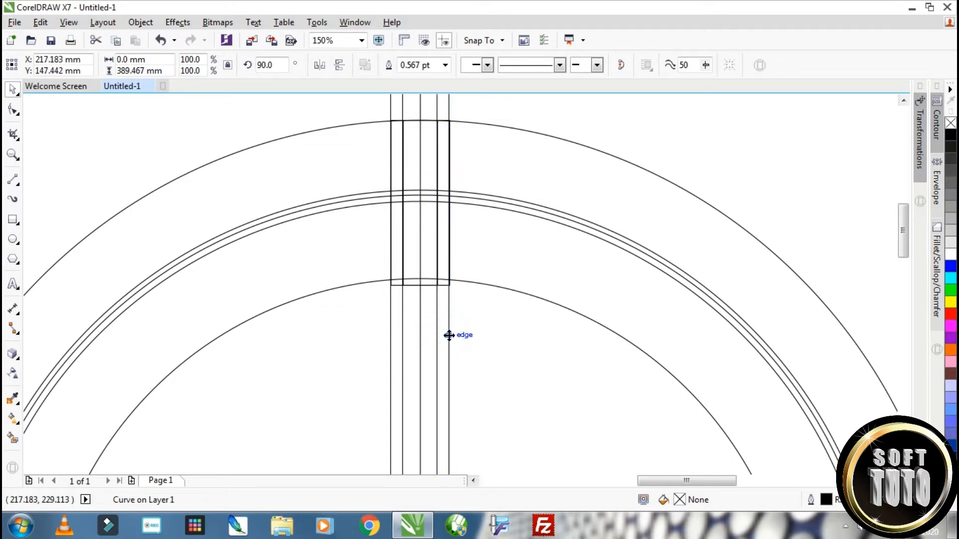
Draw a closed left-pointing chevron about 11.7 by 41.5 mm through the line intersections with the 2-Point Line tool, and colour its outline red
click(15, 178)
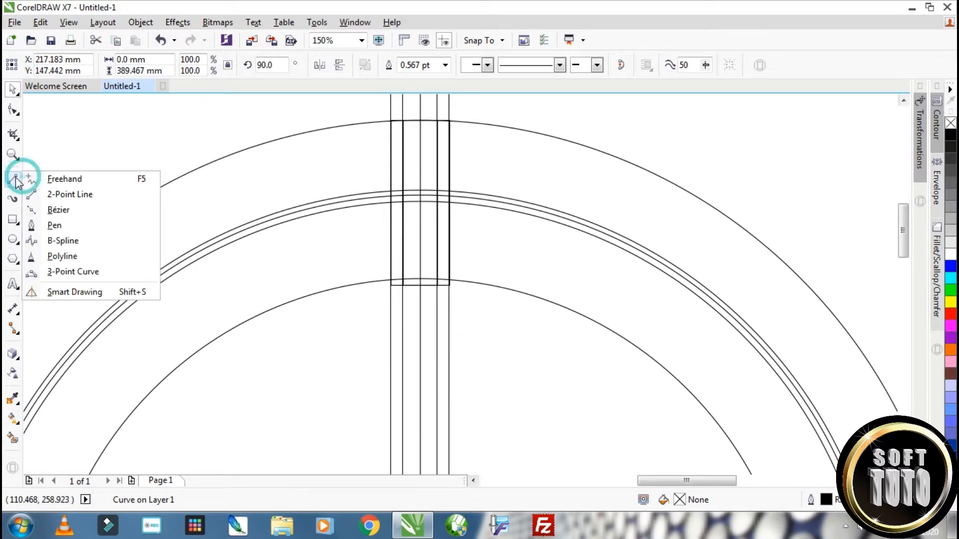
click(60, 193)
scroll(416, 120, up, 2)
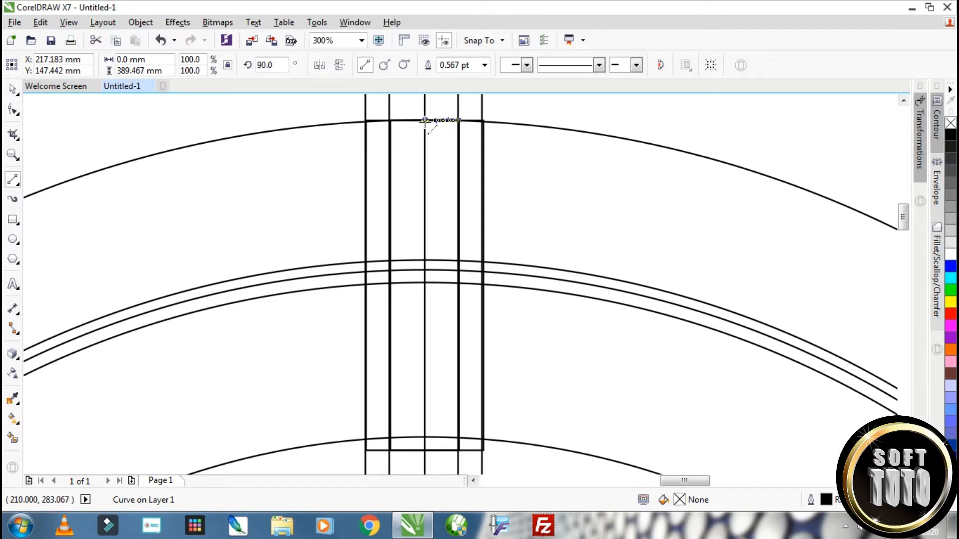
drag(424, 120, 391, 271)
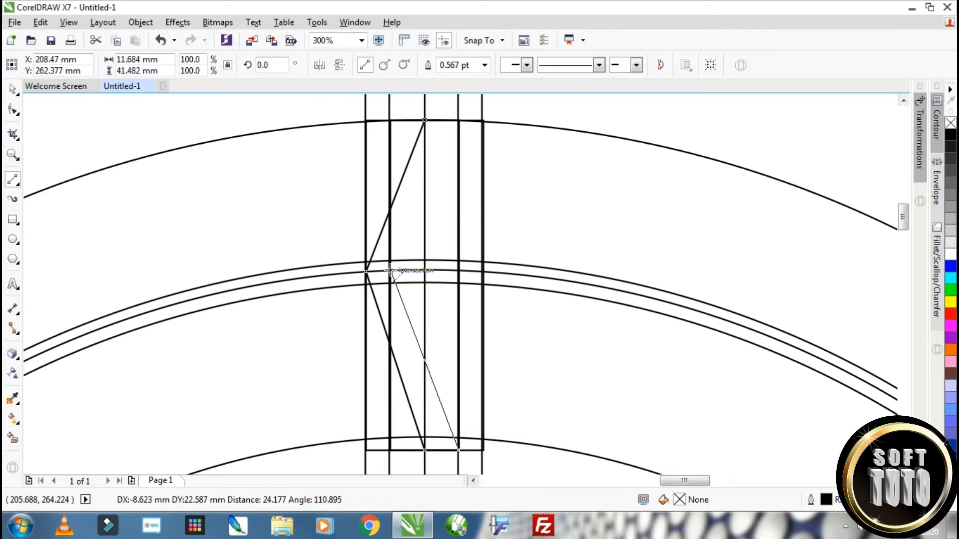
drag(390, 270, 424, 120)
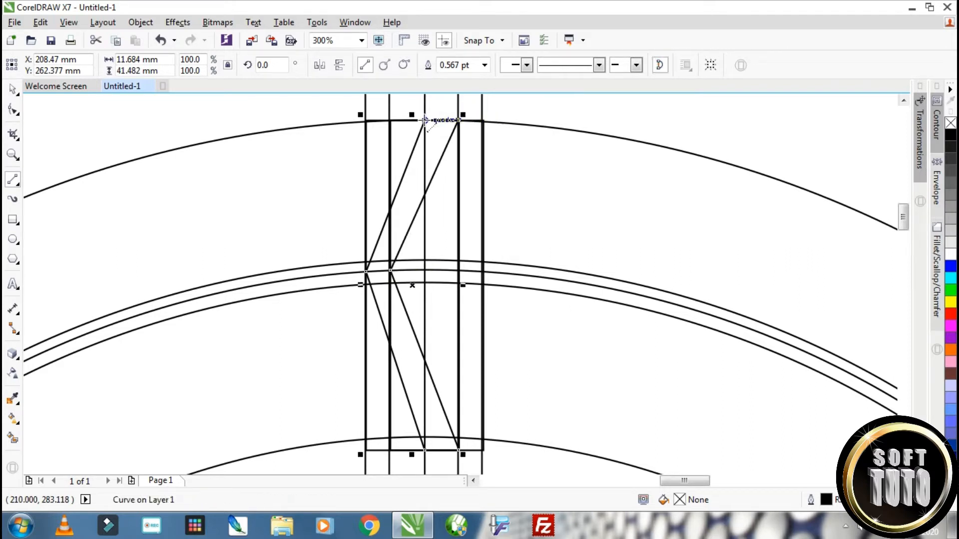
click(12, 90)
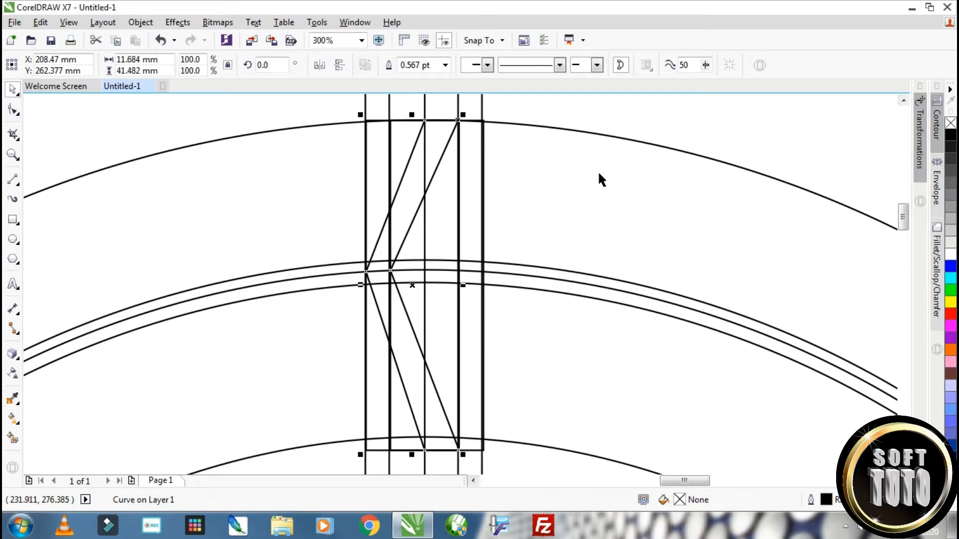
right_click(951, 314)
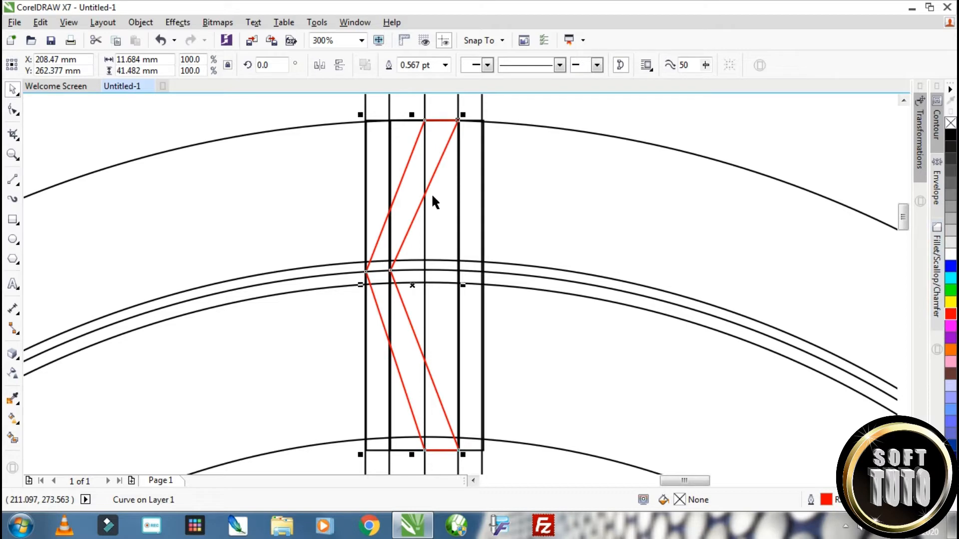
Adjust the chevron's two middle nodes to sit on the intersections of the left vertical lines with the middle close-set circle
scroll(430, 193, up, 1)
click(13, 110)
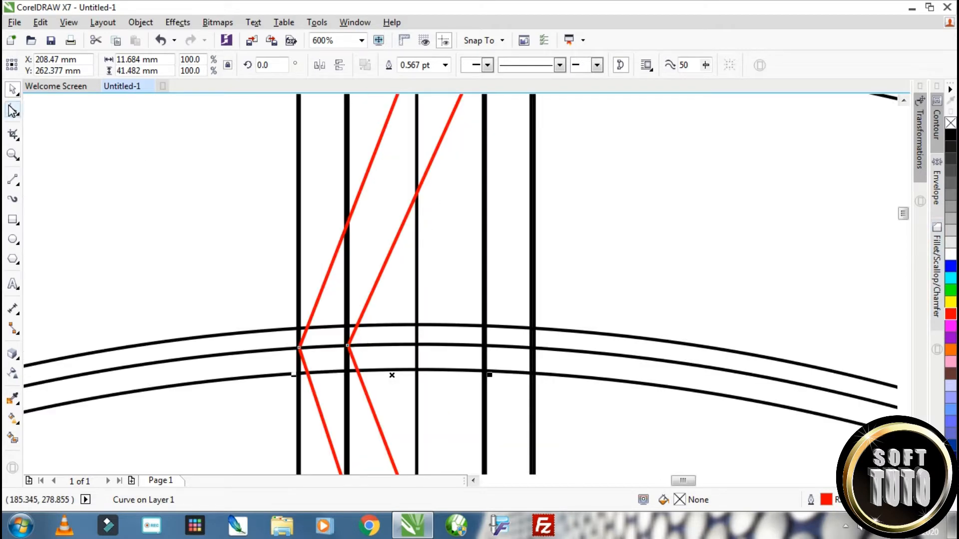
scroll(424, 295, down, 2)
scroll(414, 304, up, 3)
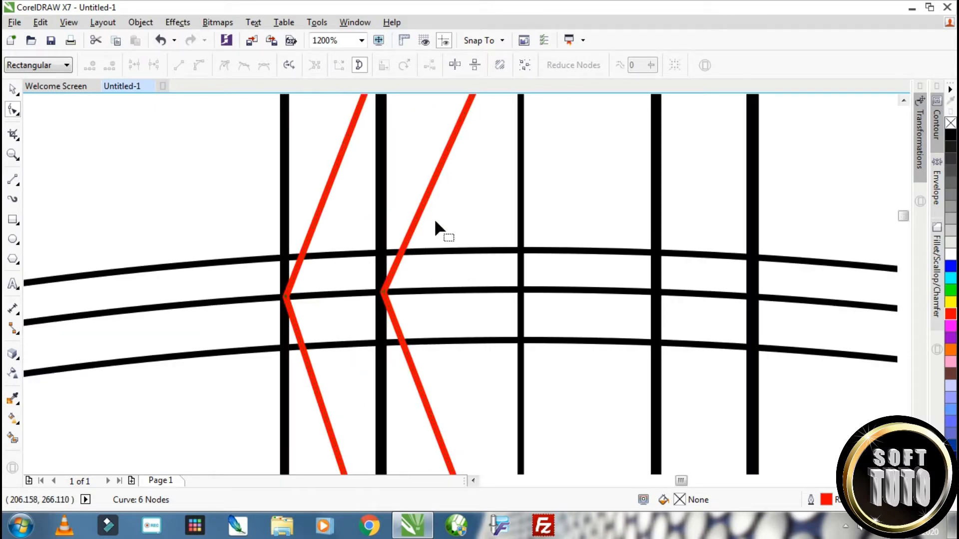
scroll(389, 309, up, 2)
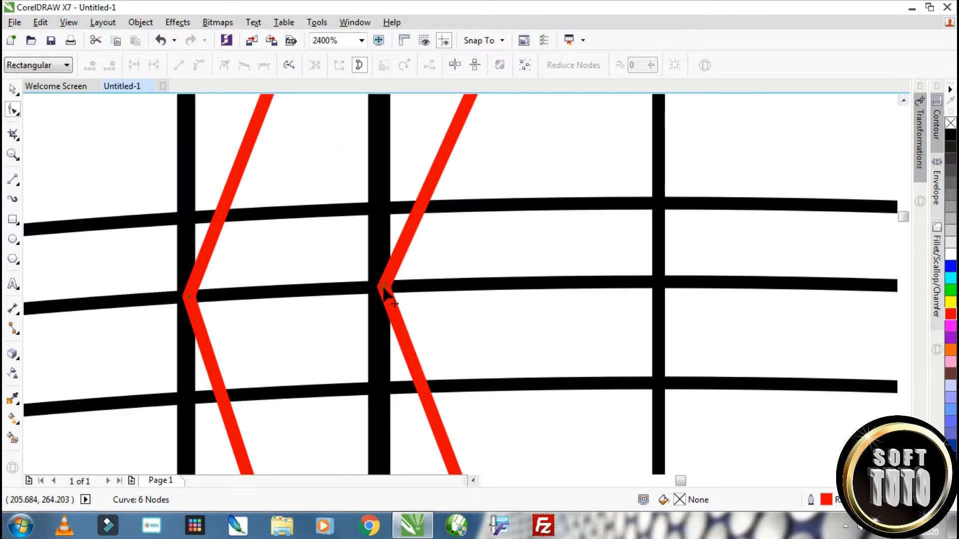
drag(382, 288, 388, 304)
drag(188, 298, 183, 296)
Move the chevron's upper-right and lower-right nodes outward onto the right corners of the wider rectangle
scroll(261, 311, down, 1)
scroll(342, 172, down, 1)
scroll(348, 167, up, 1)
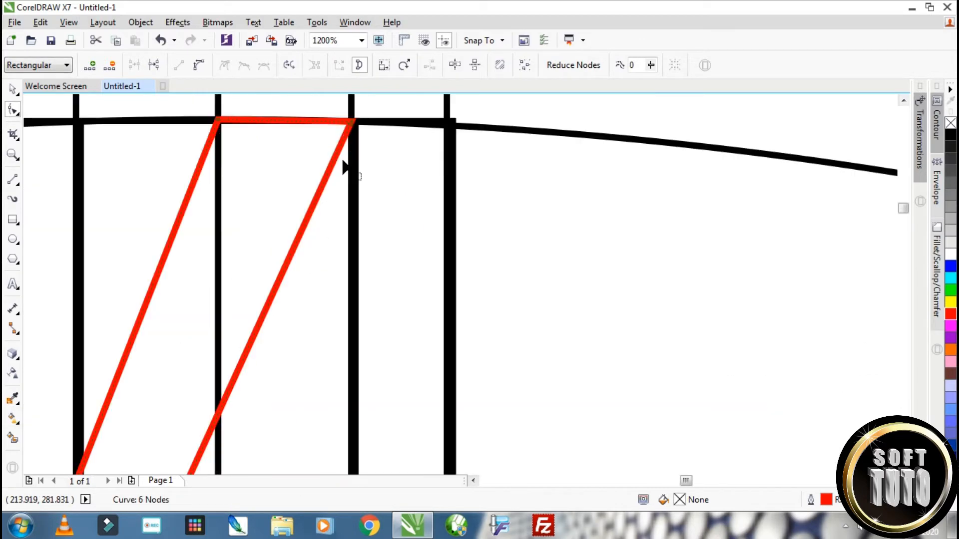
mouse_move(353, 123)
mouse_down()
mouse_move(479, 127)
mouse_move(451, 129)
mouse_move(464, 140)
mouse_move(448, 126)
mouse_up()
scroll(472, 152, down, 5)
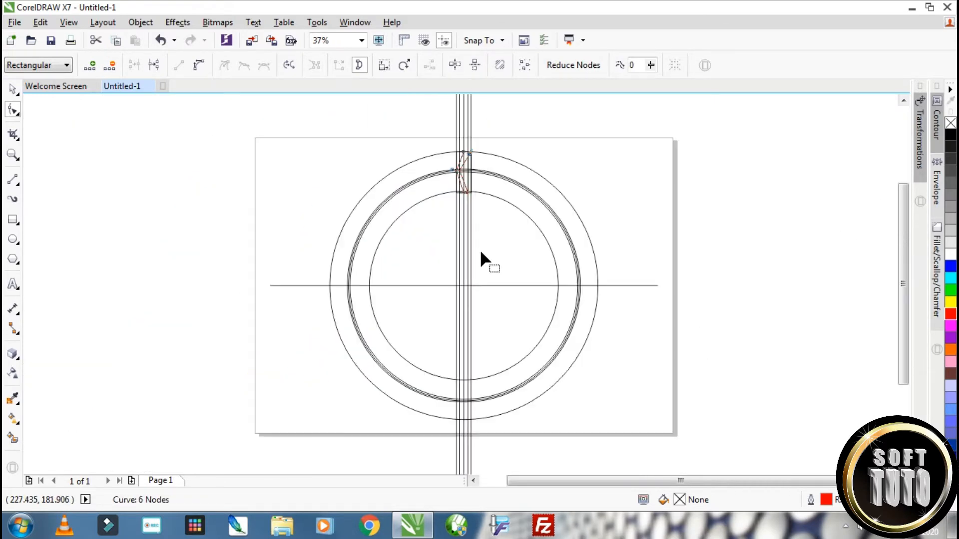
scroll(471, 184, up, 3)
scroll(457, 230, up, 2)
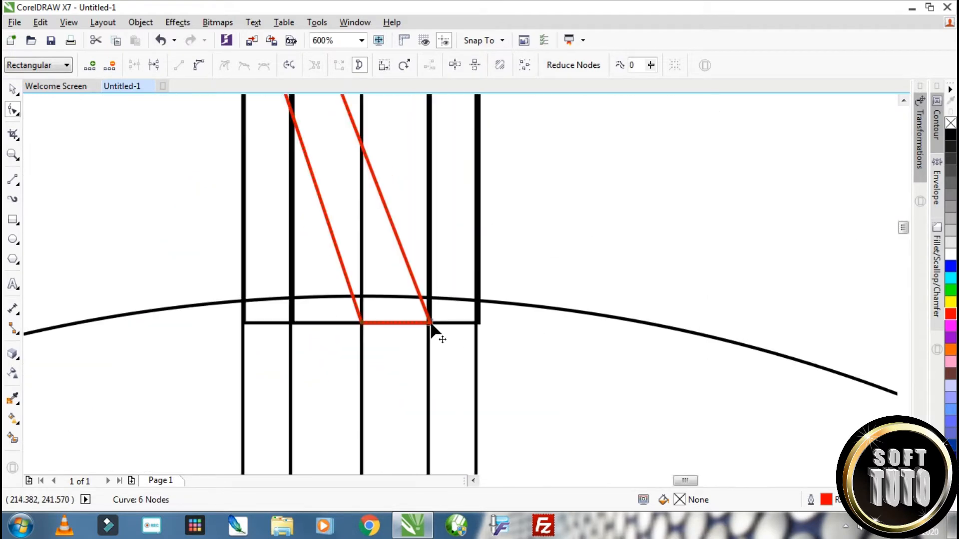
drag(429, 324, 476, 323)
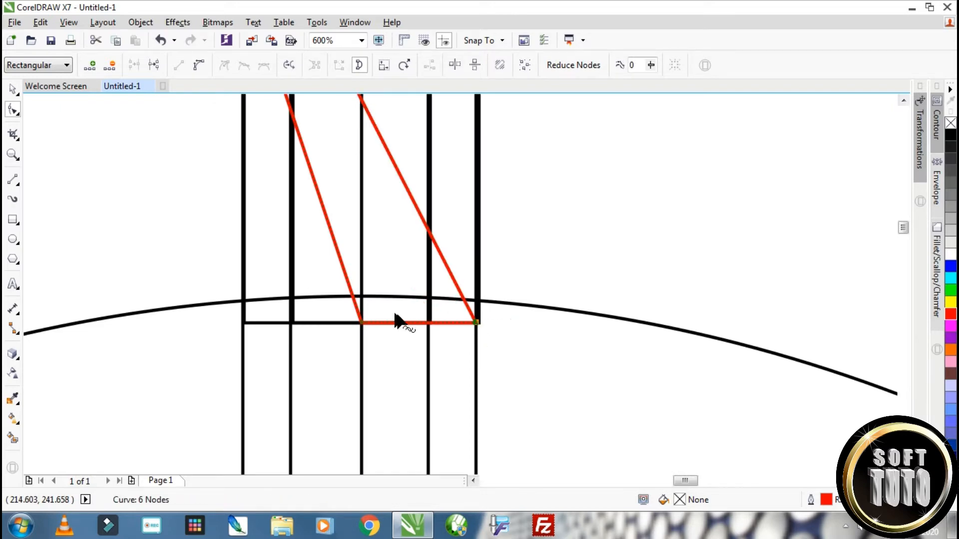
scroll(444, 319, down, 2)
scroll(423, 234, up, 2)
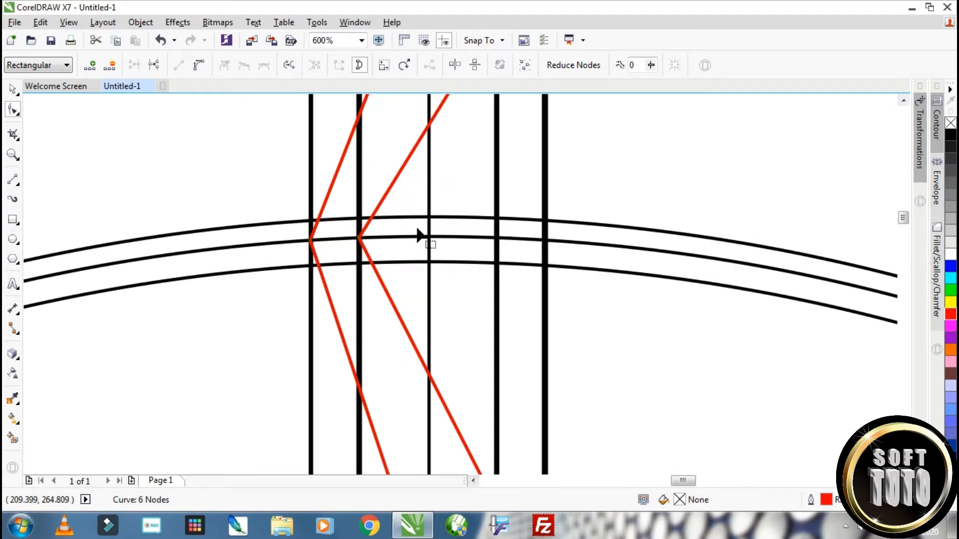
Move the chevron's right middle node onto the intersection of the central vertical line with the middle close-set circle
scroll(385, 238, up, 1)
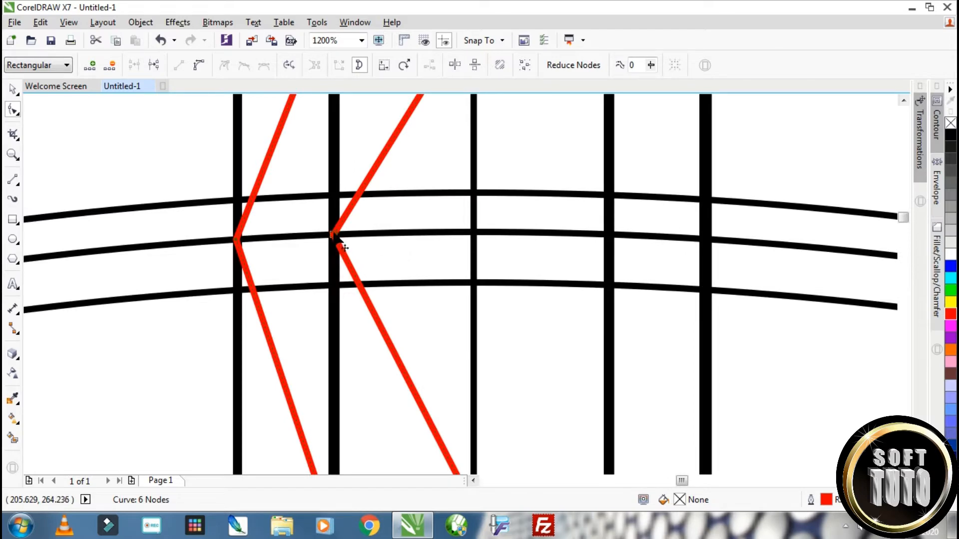
drag(333, 235, 474, 233)
scroll(479, 242, down, 4)
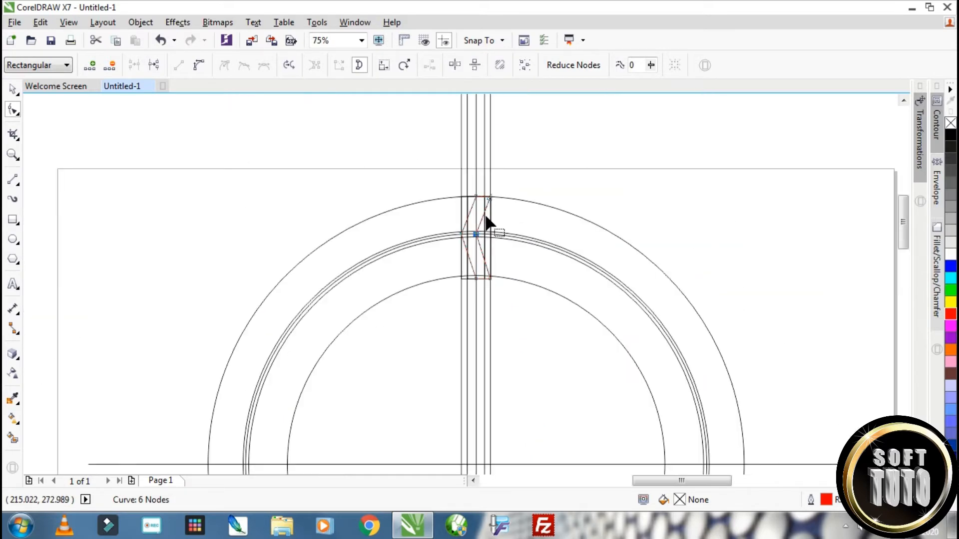
Move the chevron's two upper nodes together about 2.5 mm right and 6.7 mm up, extending its arm past the outer circle
scroll(487, 220, up, 1)
scroll(487, 221, up, 1)
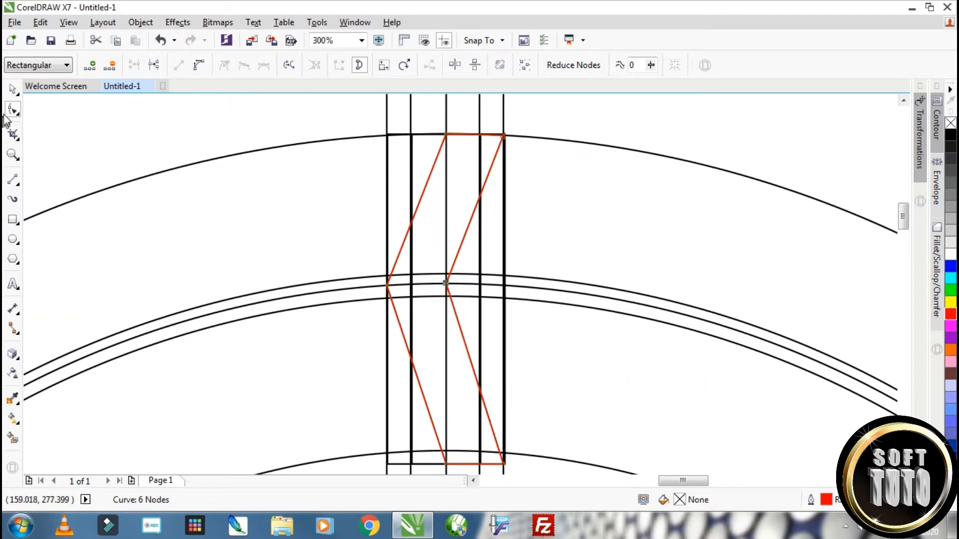
click(13, 89)
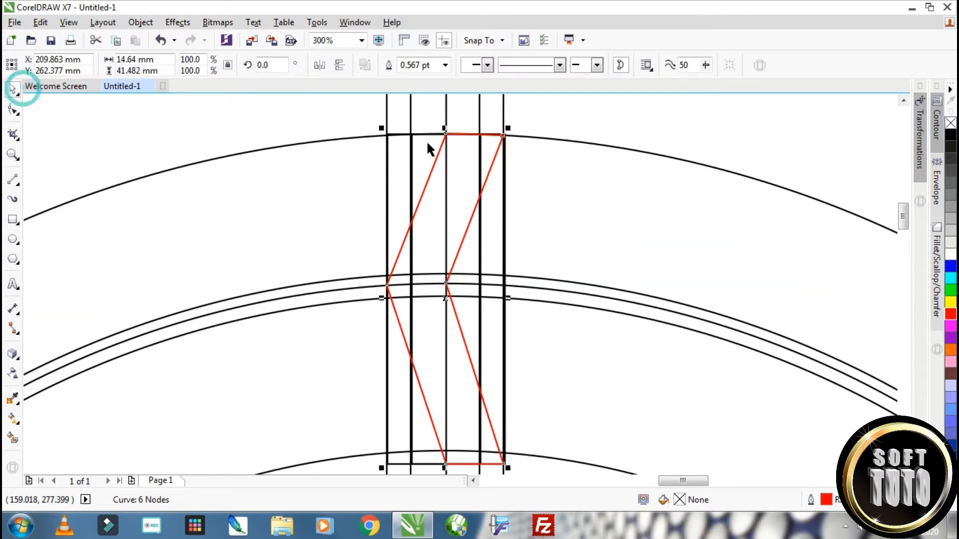
click(13, 110)
drag(341, 108, 615, 180)
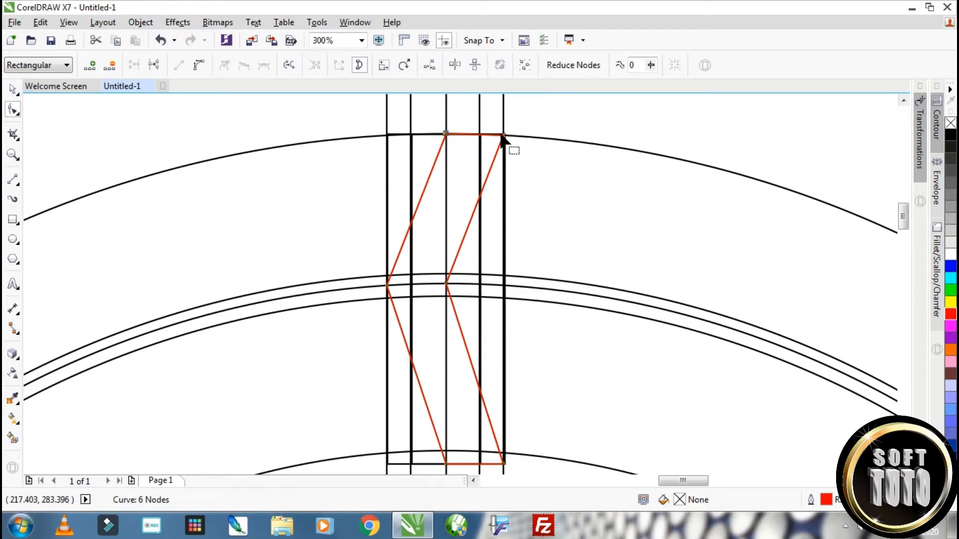
drag(503, 135, 522, 143)
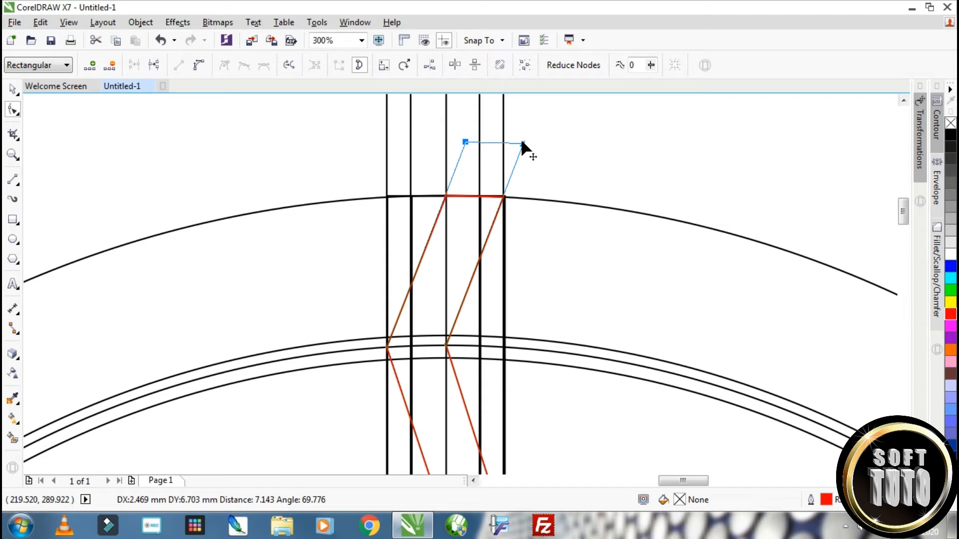
drag(522, 145, 523, 145)
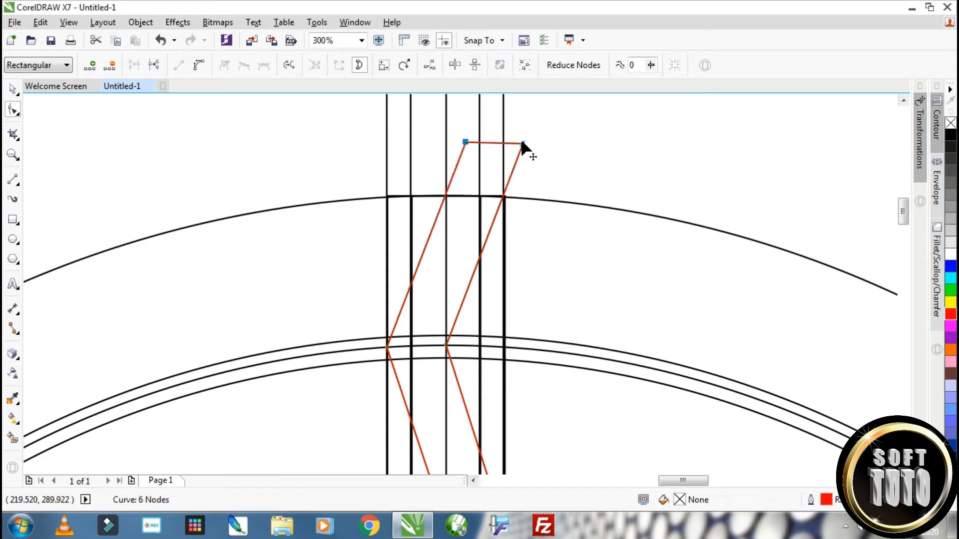
scroll(538, 236, down, 2)
scroll(544, 286, up, 1)
drag(521, 330, 472, 298)
scroll(493, 316, up, 1)
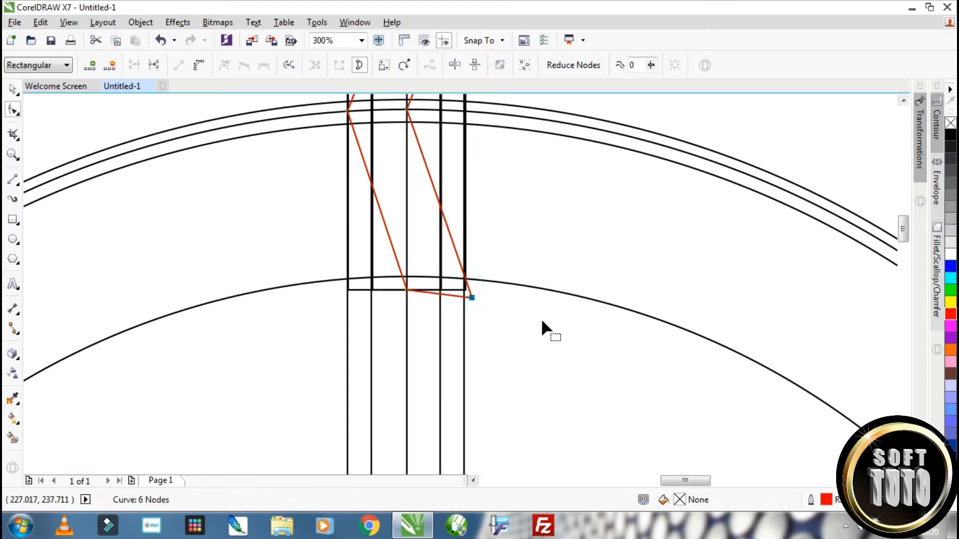
key(ctrl+z)
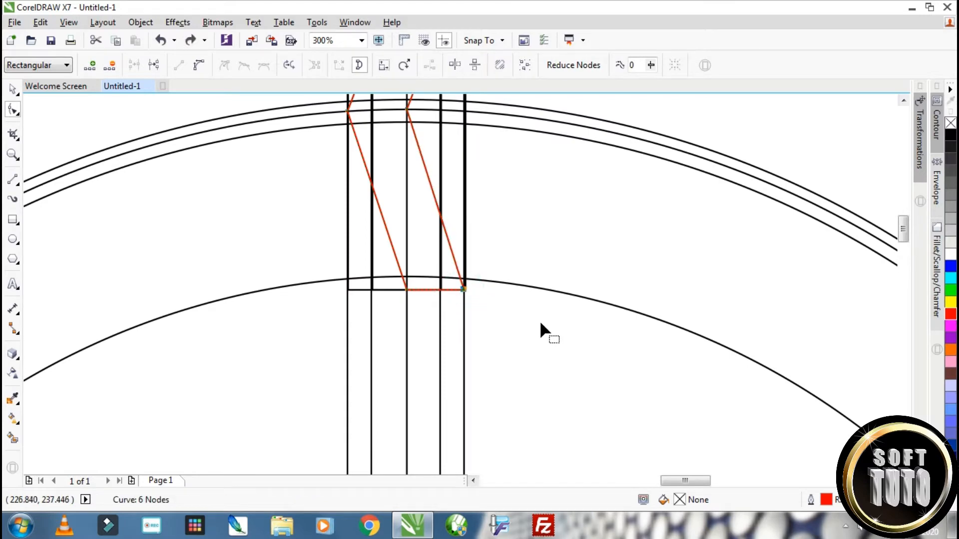
Move the chevron's two lower nodes together down and right, extending its lower arm past the innermost circle
scroll(540, 323, down, 1)
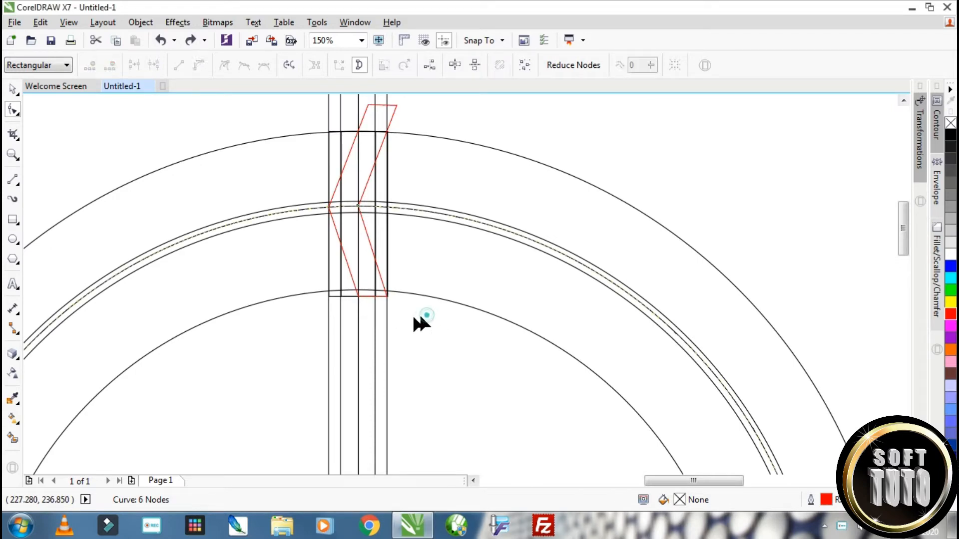
click(413, 321)
scroll(384, 308, up, 2)
click(370, 262)
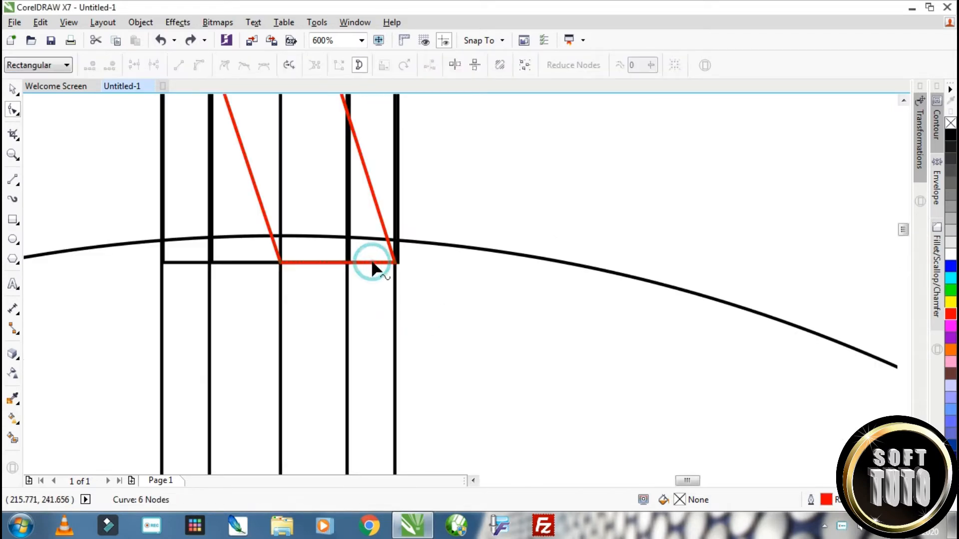
drag(421, 283, 288, 237)
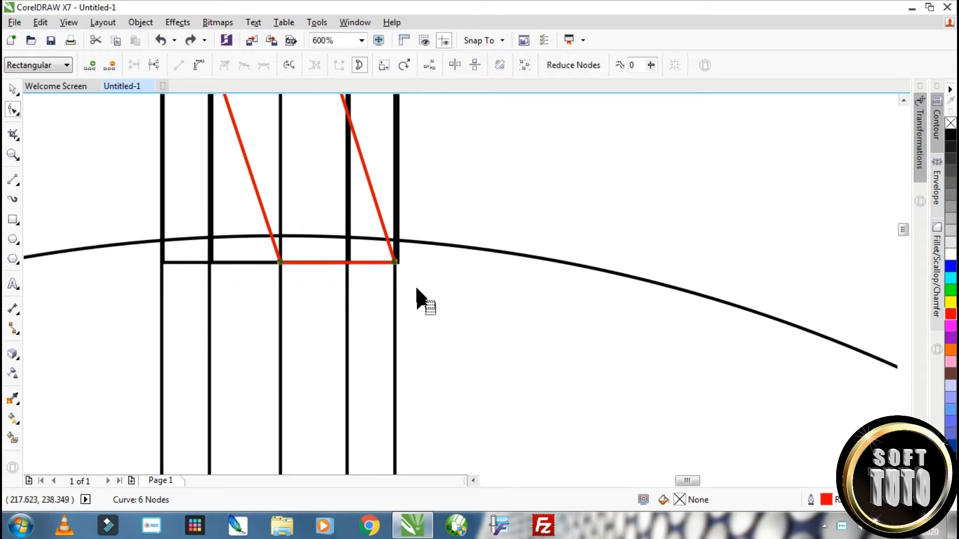
drag(403, 277, 427, 340)
drag(426, 337, 429, 337)
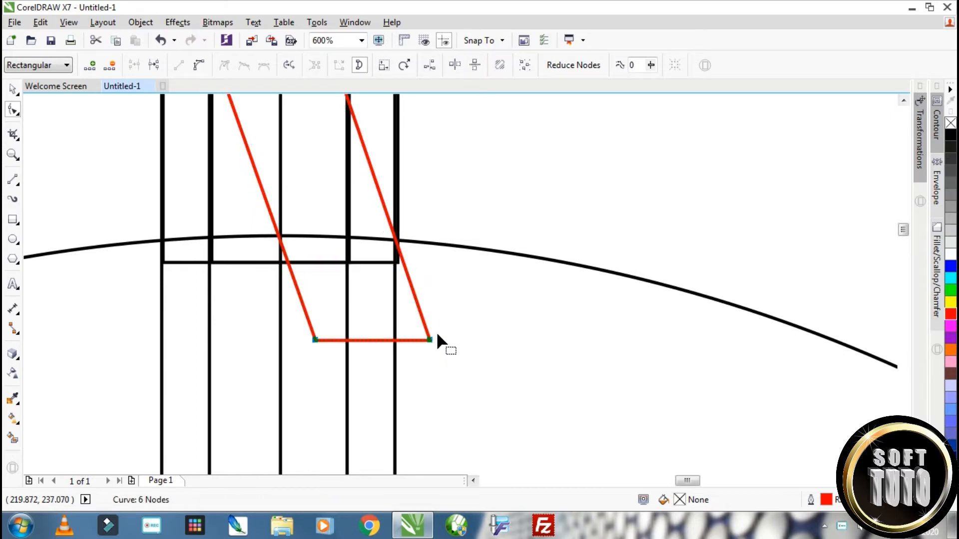
Nudge the chevron's two upper nodes left so its sides cross the outer circle at the vertical lines
scroll(435, 338, down, 5)
scroll(431, 233, up, 5)
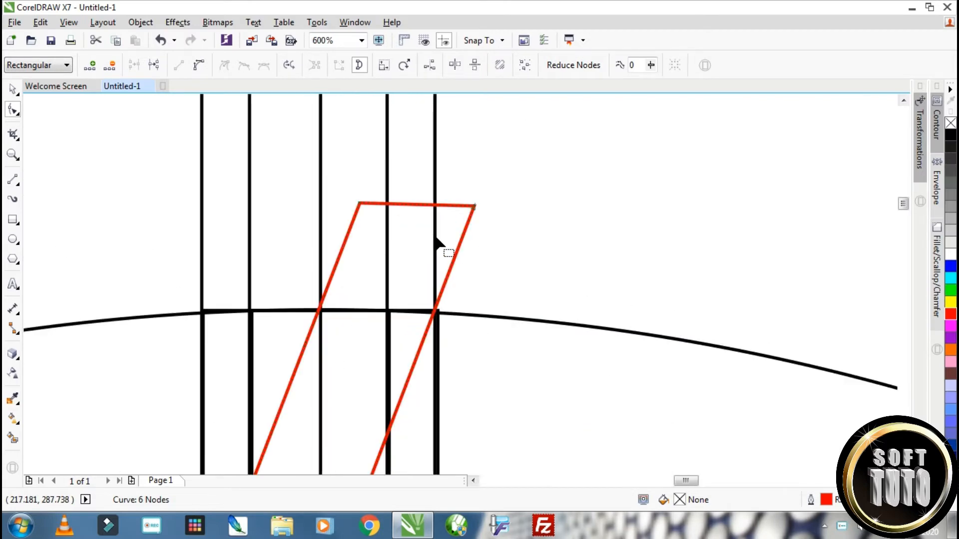
drag(534, 223, 302, 153)
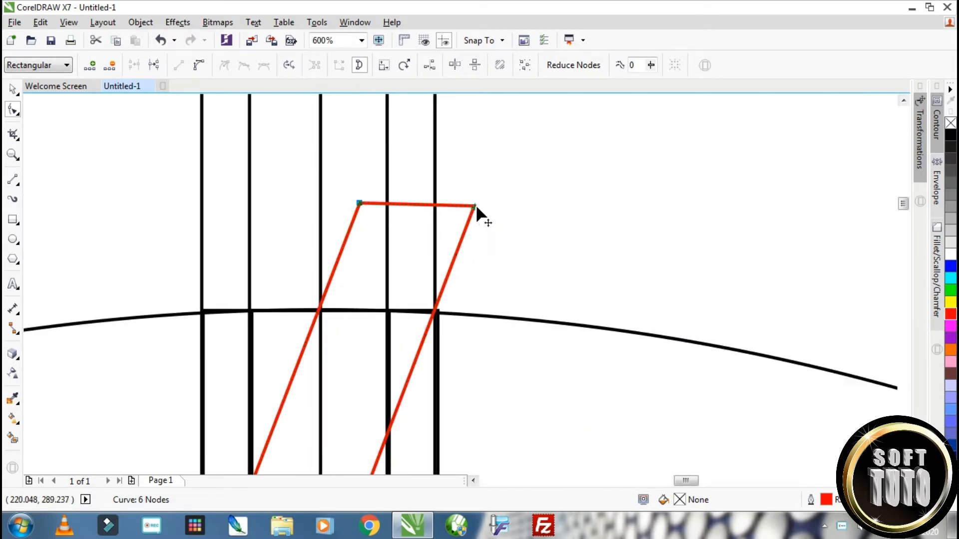
drag(476, 206, 237, 151)
scroll(482, 205, up, 1)
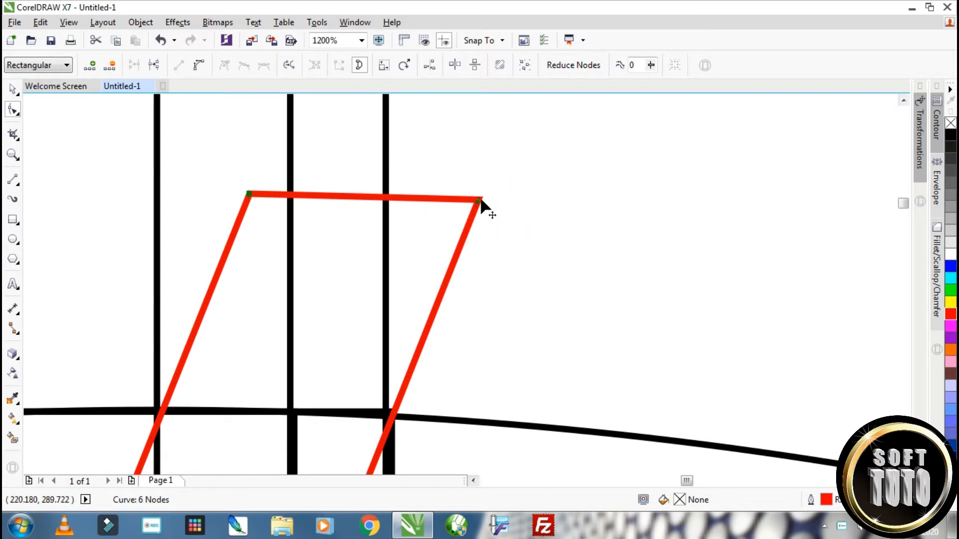
drag(478, 201, 469, 201)
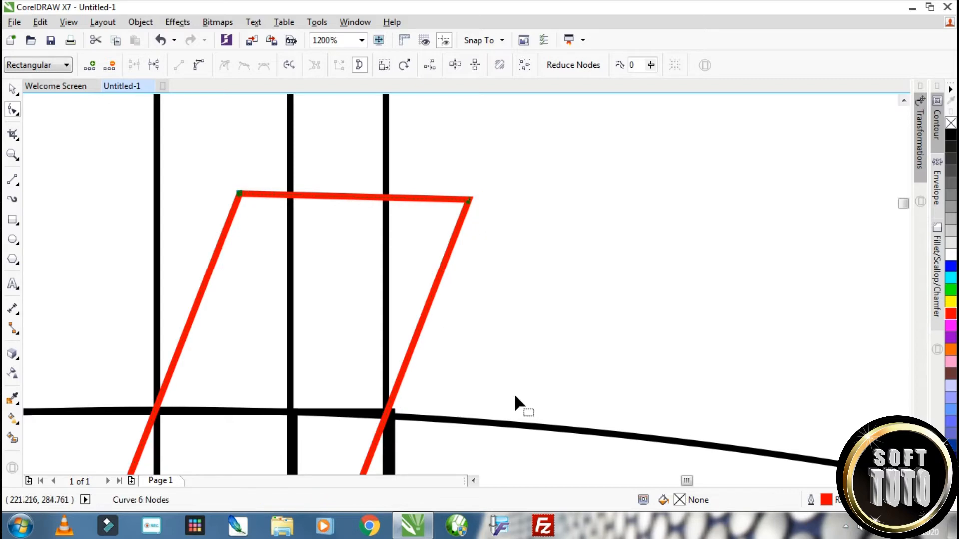
scroll(516, 403, down, 9)
click(11, 90)
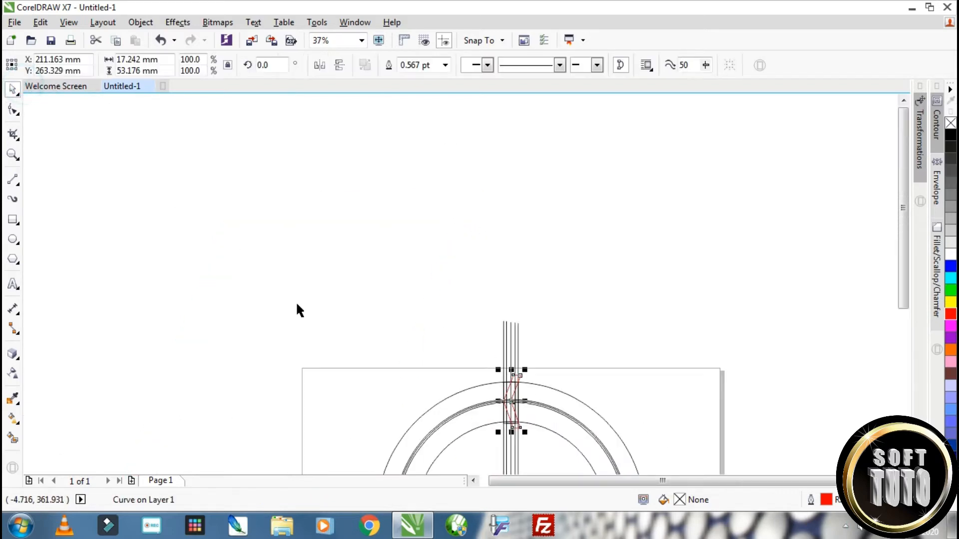
Delete both construction rectangles and the leftmost vertical construction line
scroll(298, 302, down, 1)
scroll(425, 400, up, 2)
scroll(310, 174, down, 1)
scroll(309, 174, up, 2)
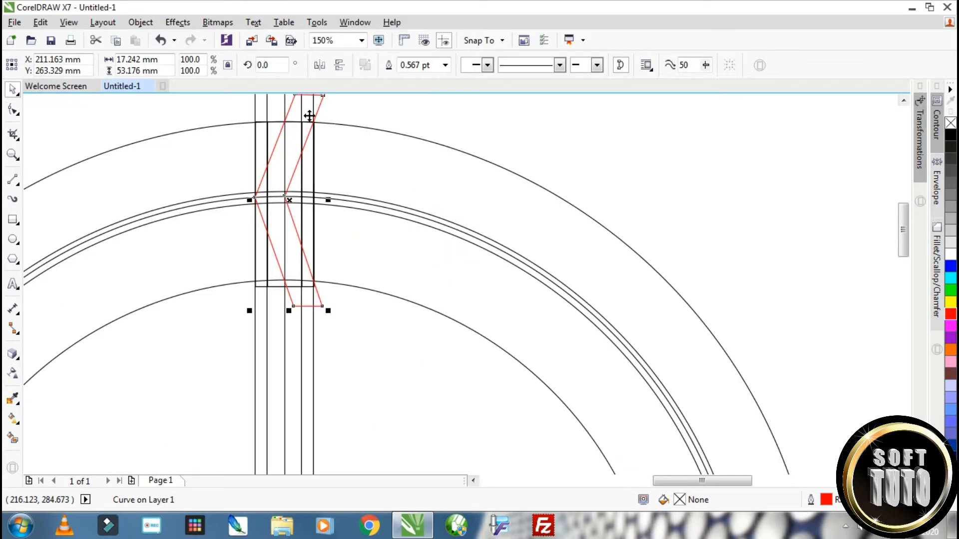
key(Delete)
click(258, 123)
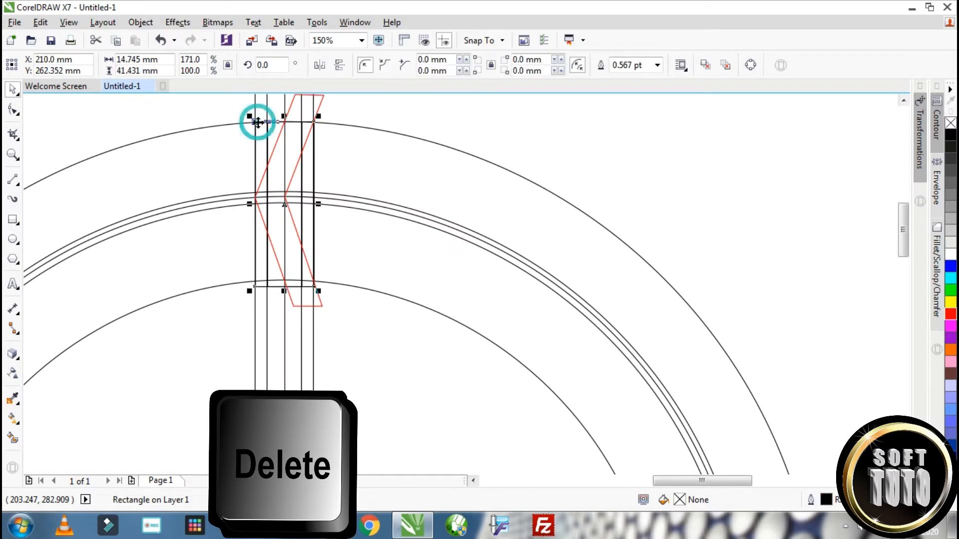
key(Delete)
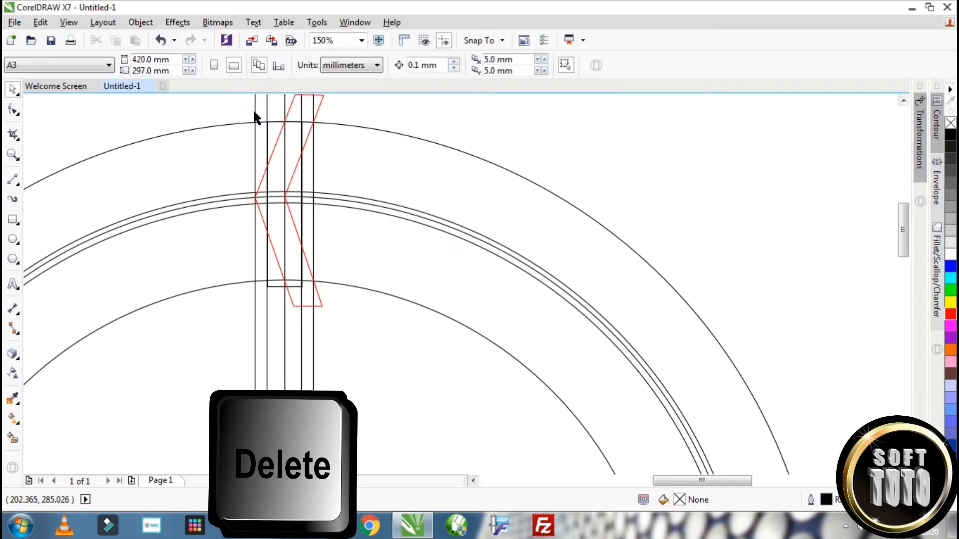
click(255, 112)
key(Delete)
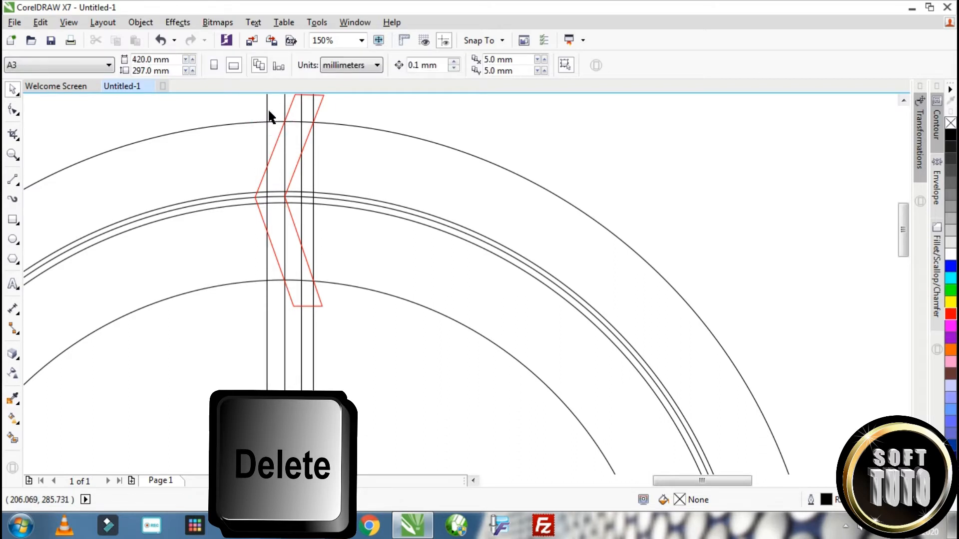
Delete the four remaining vertical lines, including the central one
click(265, 106)
key(Delete)
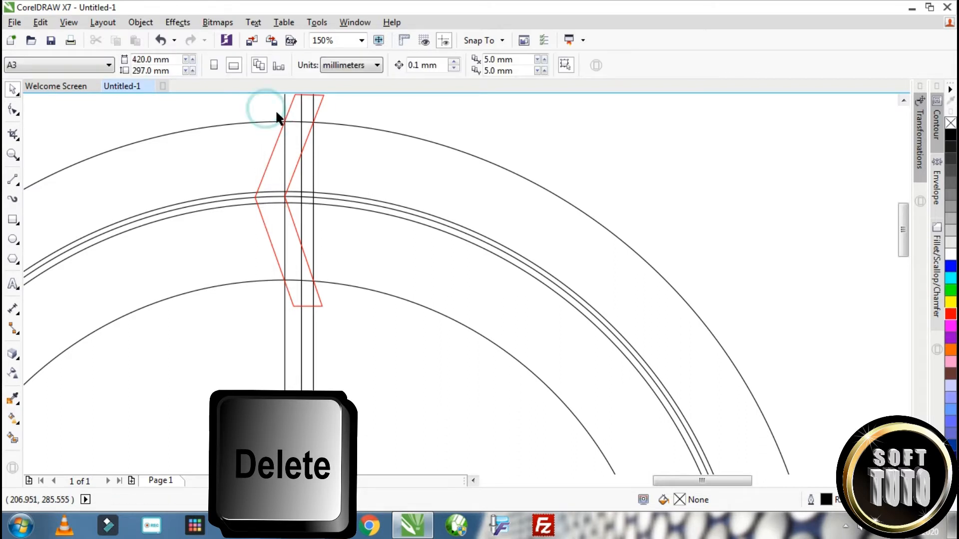
click(283, 103)
key(Delete)
click(301, 104)
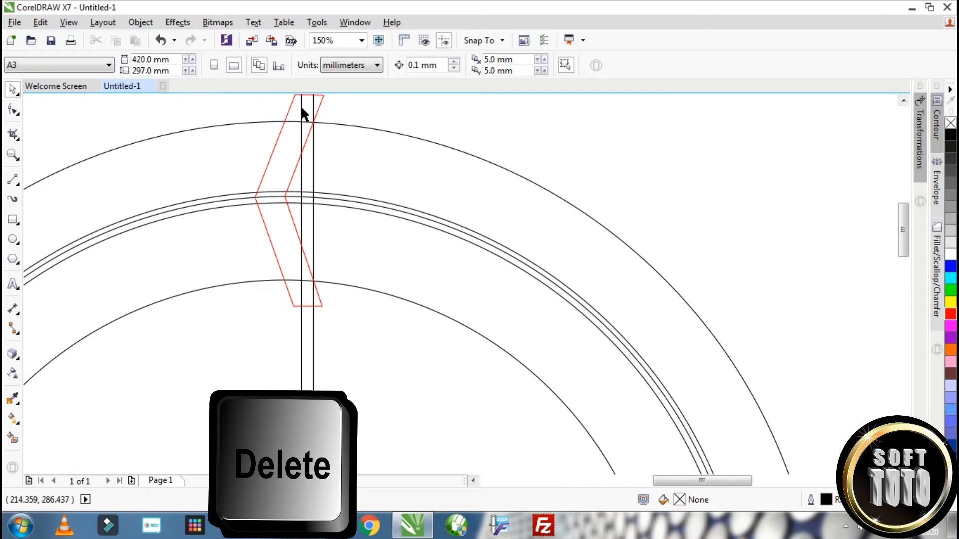
key(Delete)
click(312, 105)
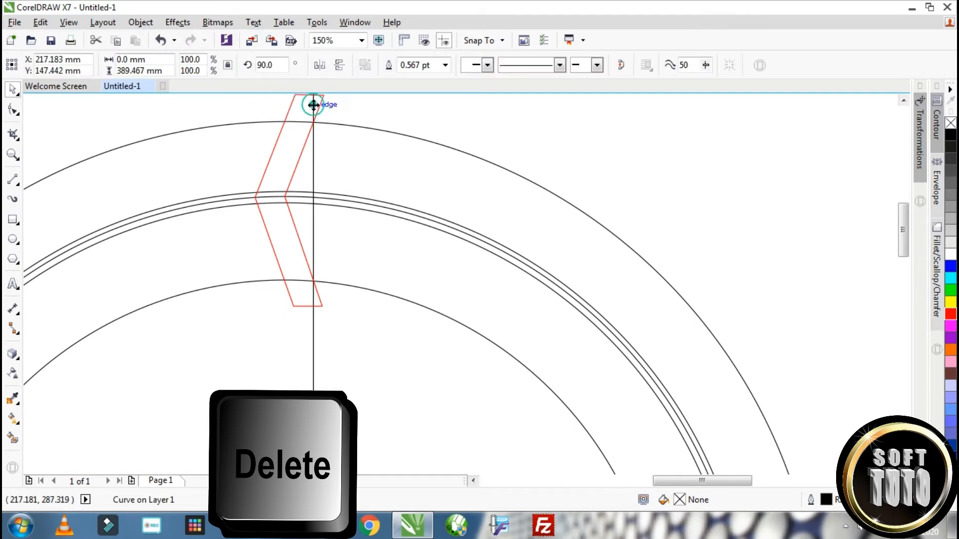
key(Delete)
Delete the middle one of the three close-set circles
scroll(328, 171, down, 2)
scroll(288, 183, up, 4)
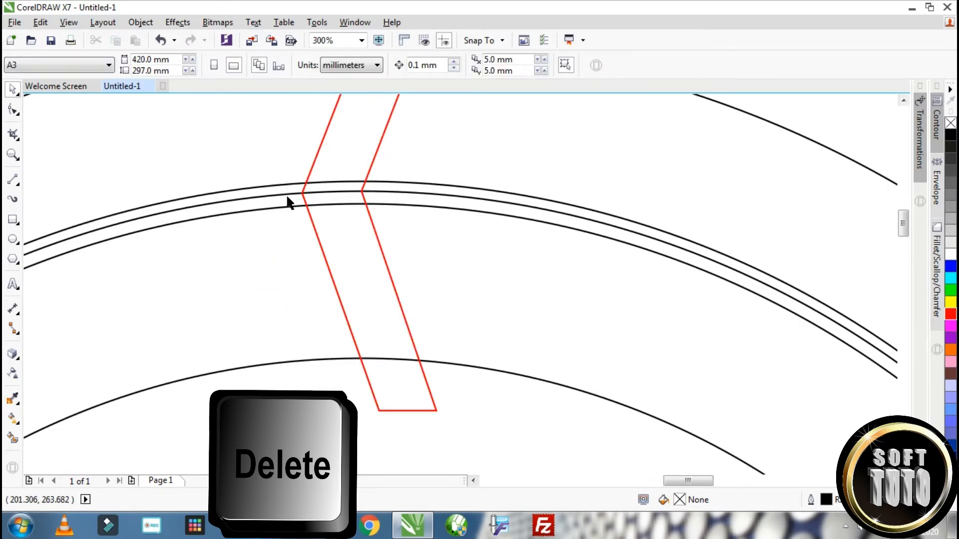
click(289, 194)
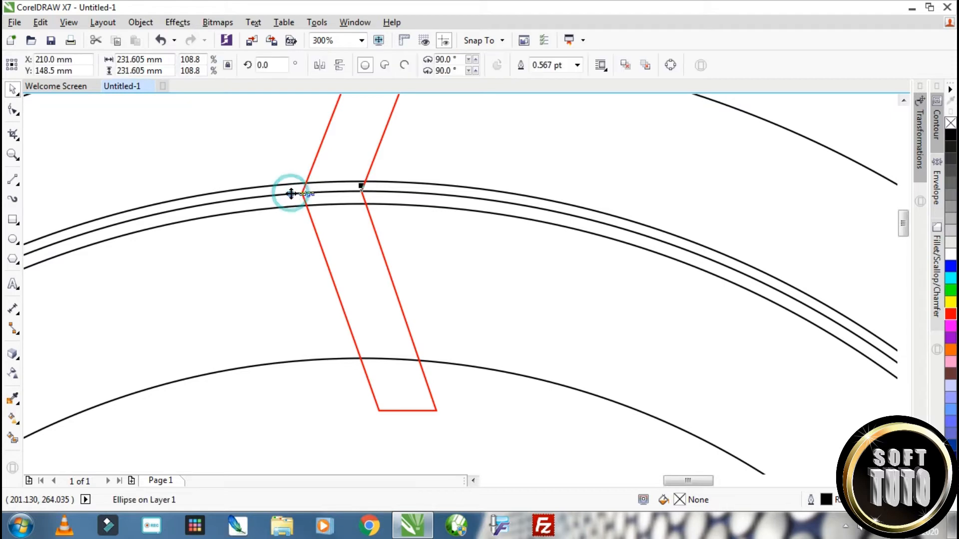
key(Delete)
scroll(368, 240, down, 4)
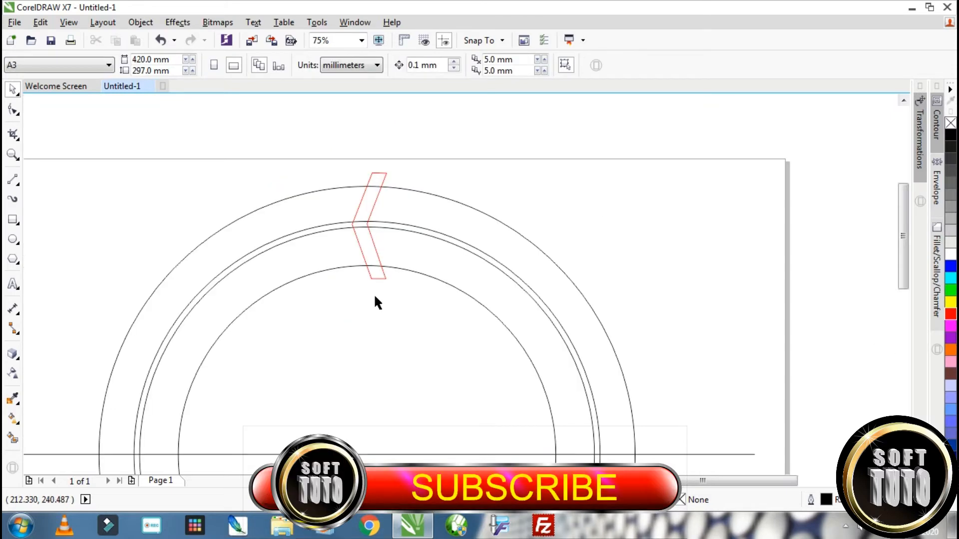
Add a vertical centre line by making a copy of the horizontal centre line rotated 90° about its midpoint
scroll(403, 279, down, 1)
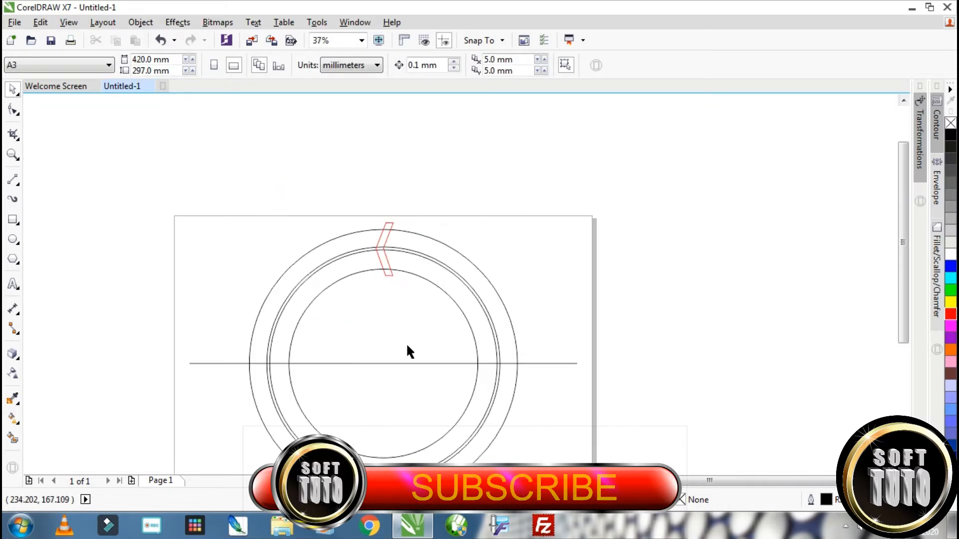
scroll(406, 355, up, 1)
click(390, 370)
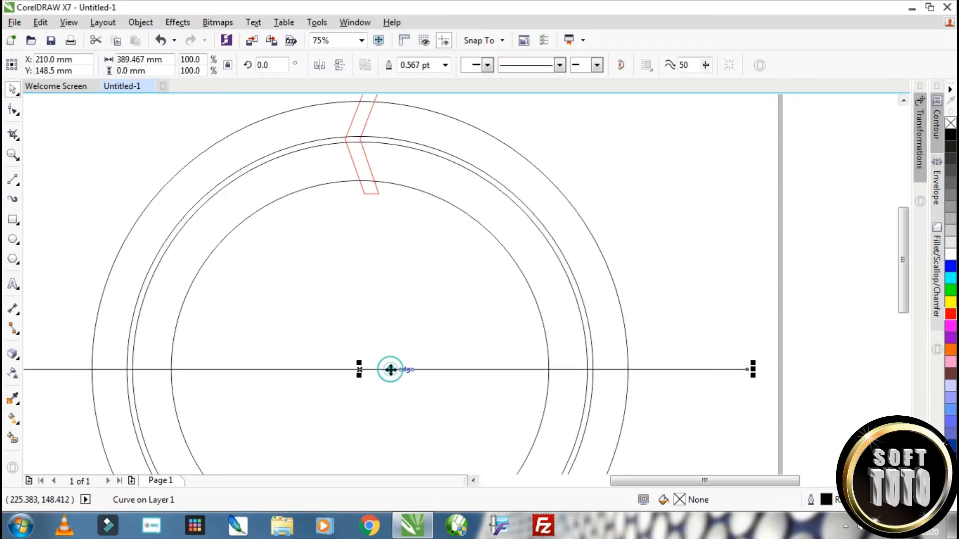
key(F10)
click(12, 90)
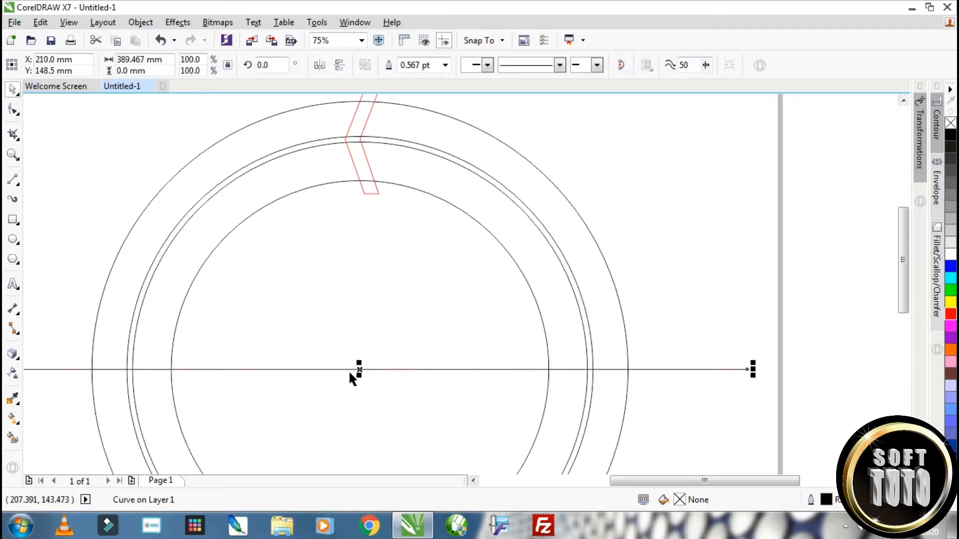
click(362, 370)
scroll(376, 367, down, 1)
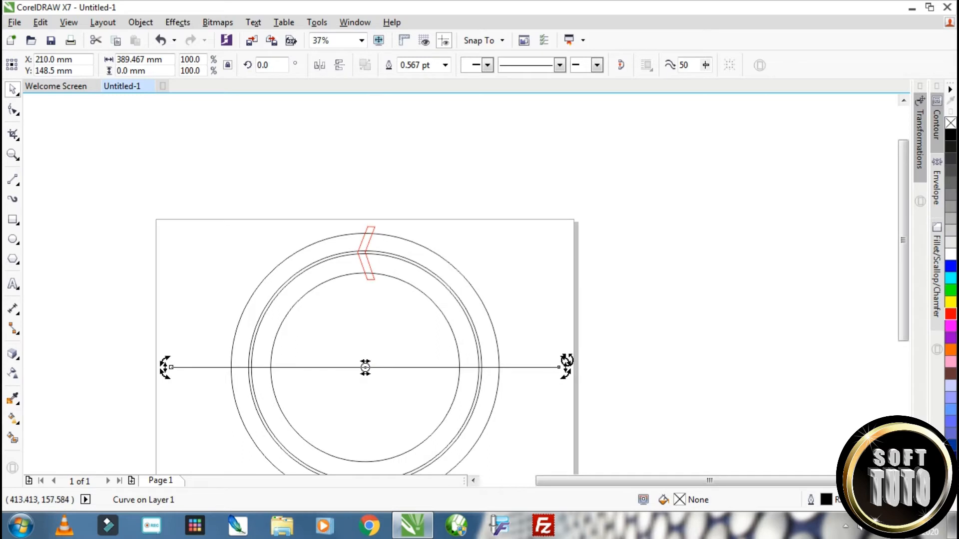
drag(567, 360, 349, 250)
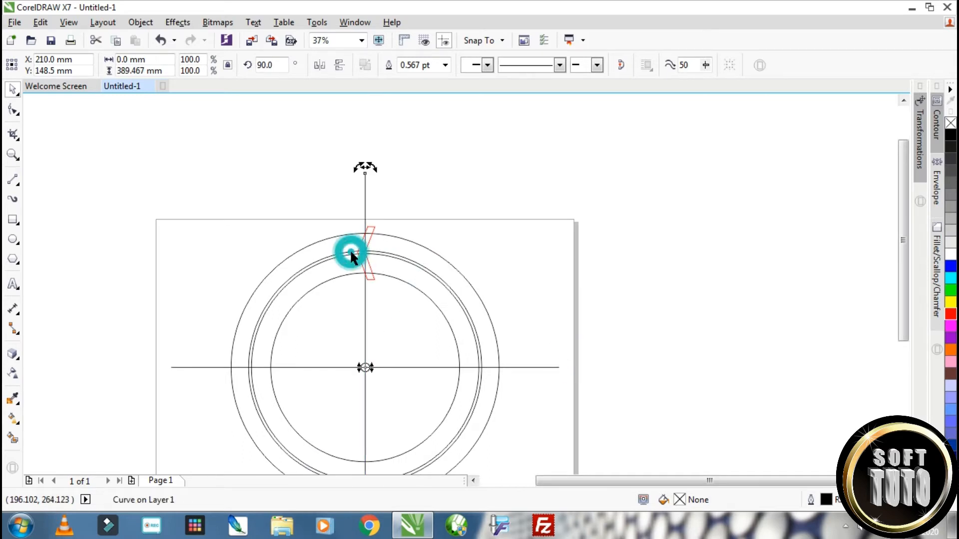
Move the red chevron's centre of rotation to the common centre of the circles, where the two centre lines cross
scroll(368, 263, up, 1)
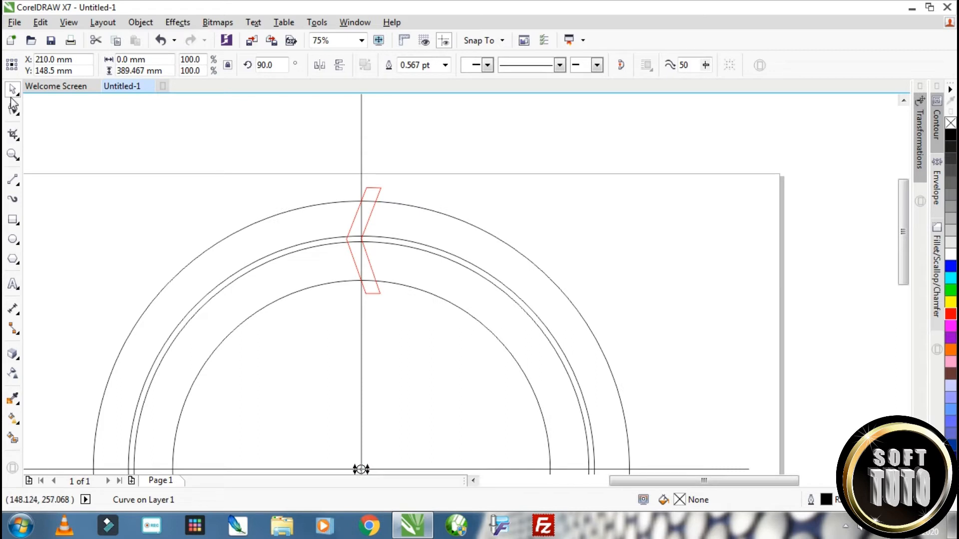
click(378, 190)
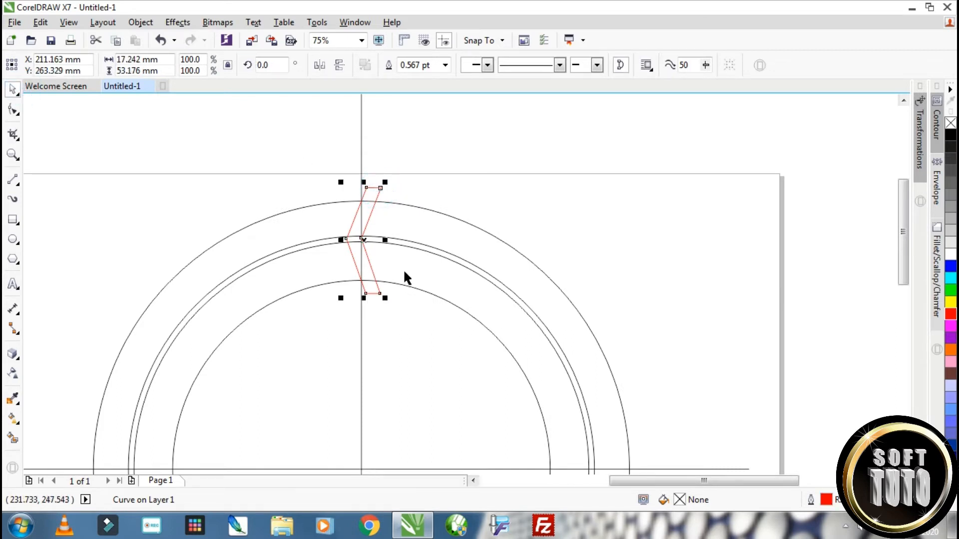
scroll(403, 269, down, 2)
scroll(395, 350, up, 2)
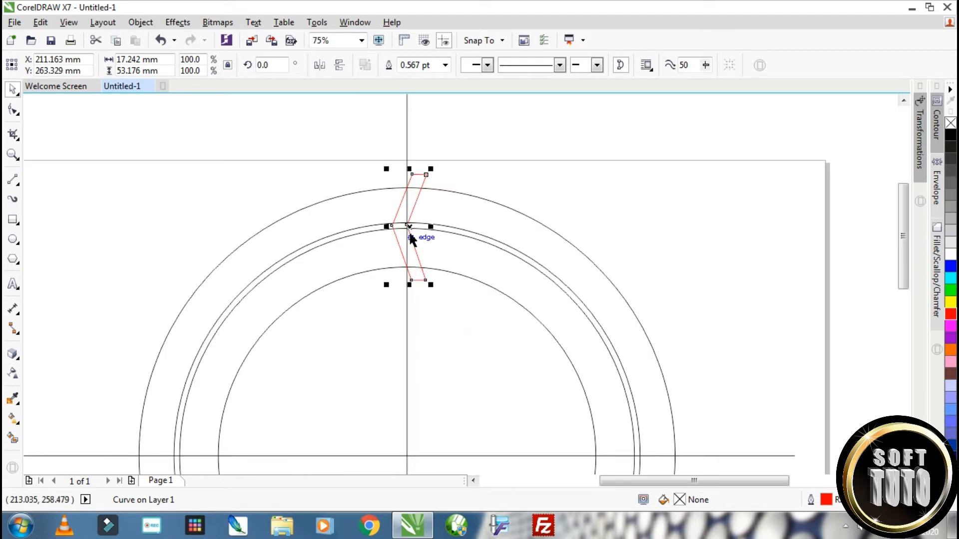
click(408, 226)
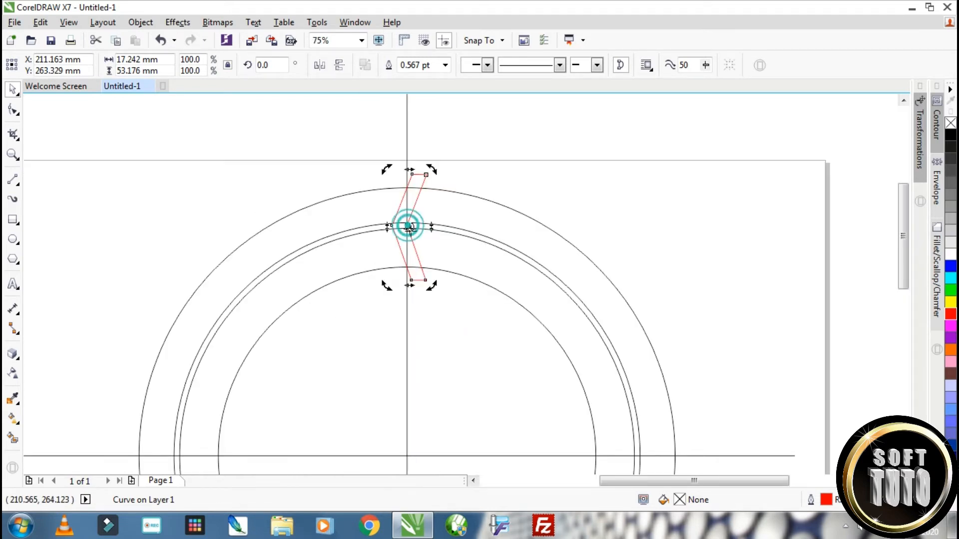
drag(408, 227, 406, 456)
scroll(446, 439, down, 1)
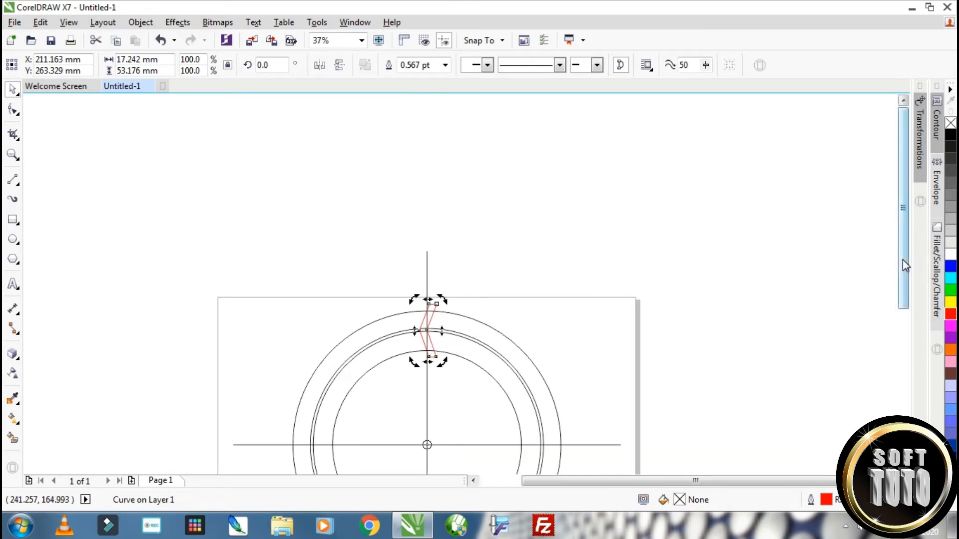
Copy the chevron around the ring centre by 60° and repeat the rotated copy until six chevrons are evenly spaced
drag(903, 259, 906, 336)
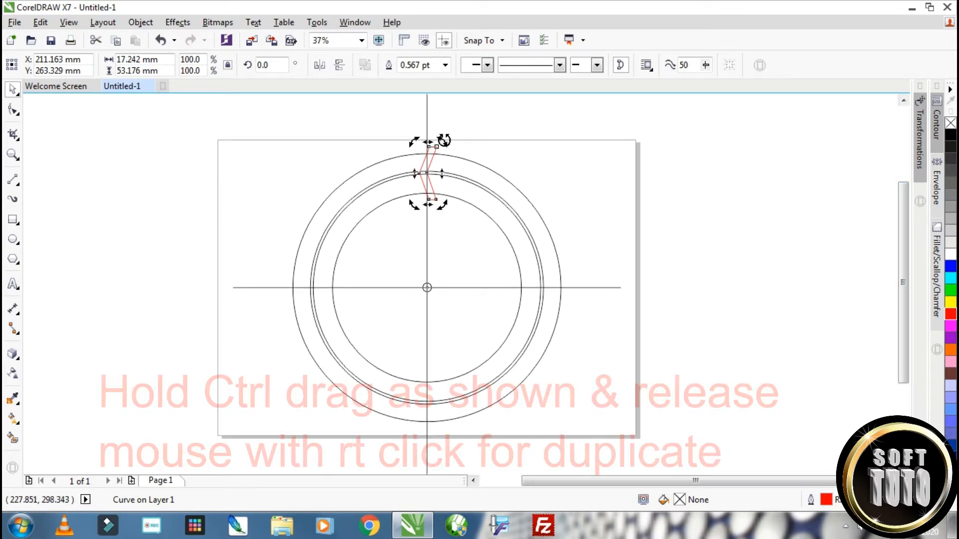
drag(445, 142, 315, 189)
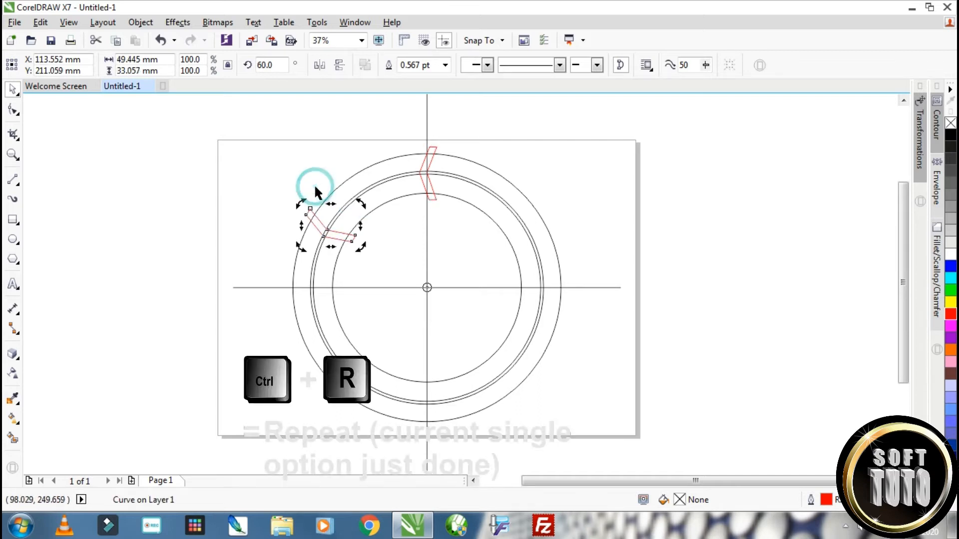
key(ctrl+r)
key(ctrl+r)
key(ctrl+r)
key(ctrl+r)
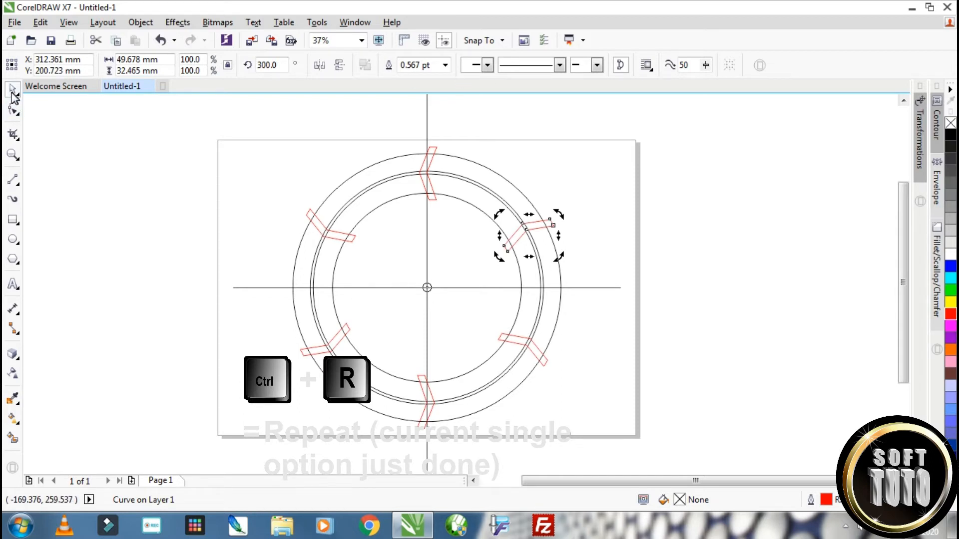
Delete the vertical and horizontal centre lines
click(425, 114)
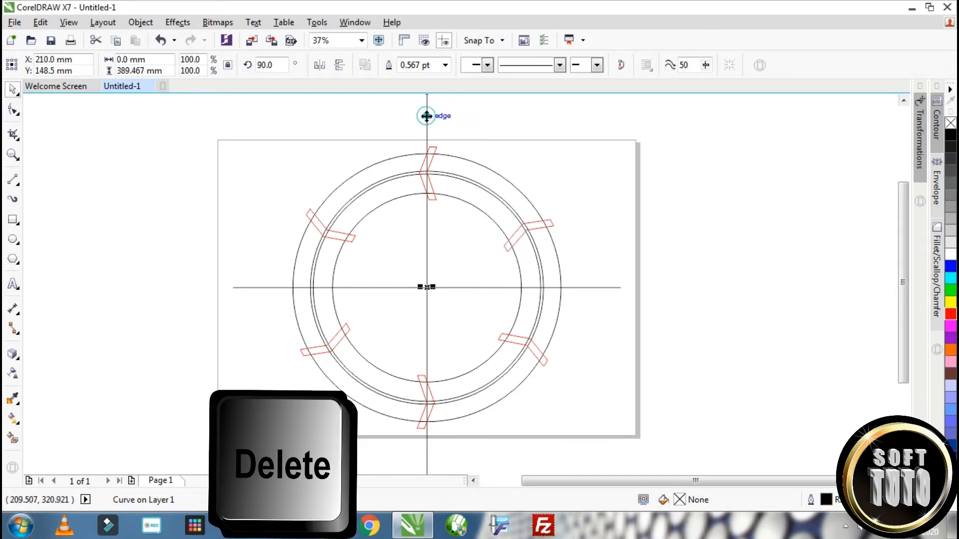
key(Delete)
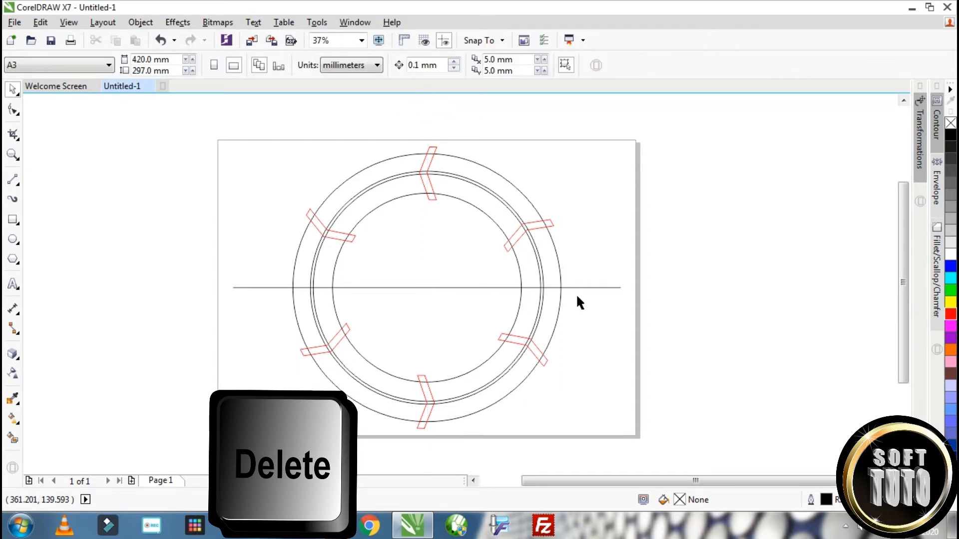
click(593, 287)
key(Delete)
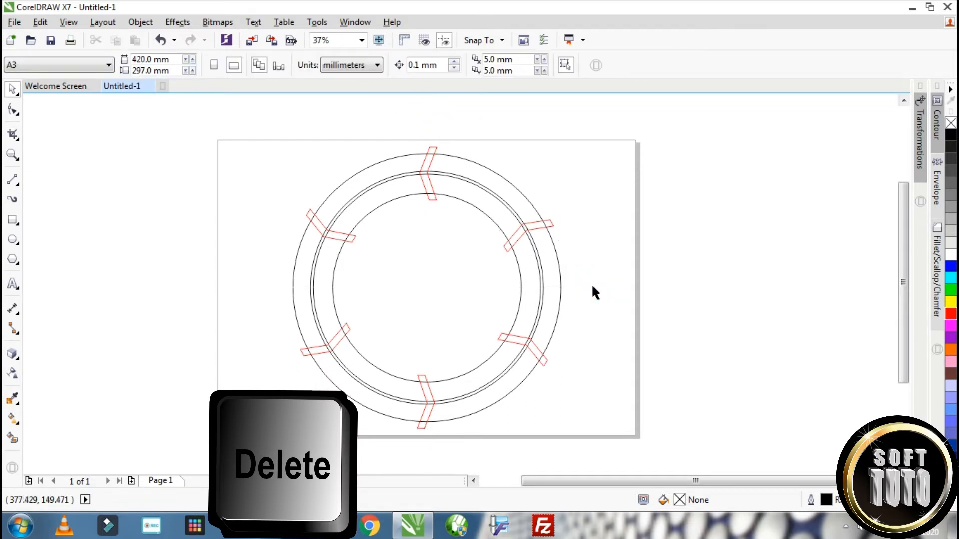
Smart-fill the outer and inner bands of the upper-left ring segment with yellow (#FFFF00)
scroll(385, 179, up, 2)
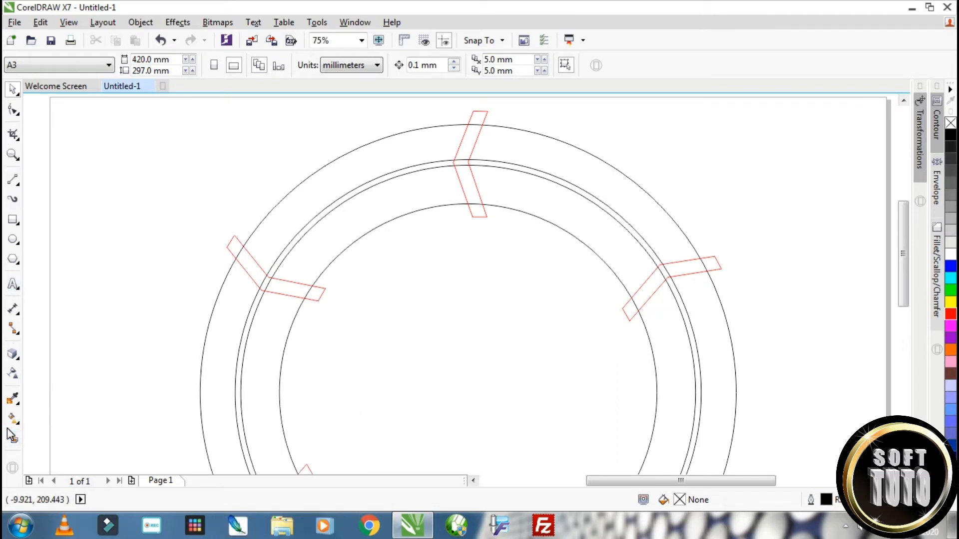
click(12, 440)
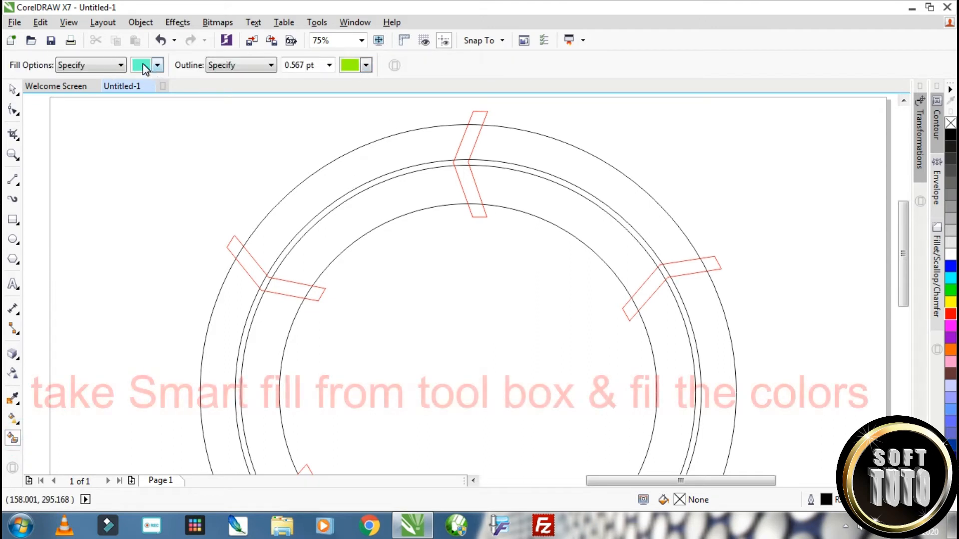
click(144, 68)
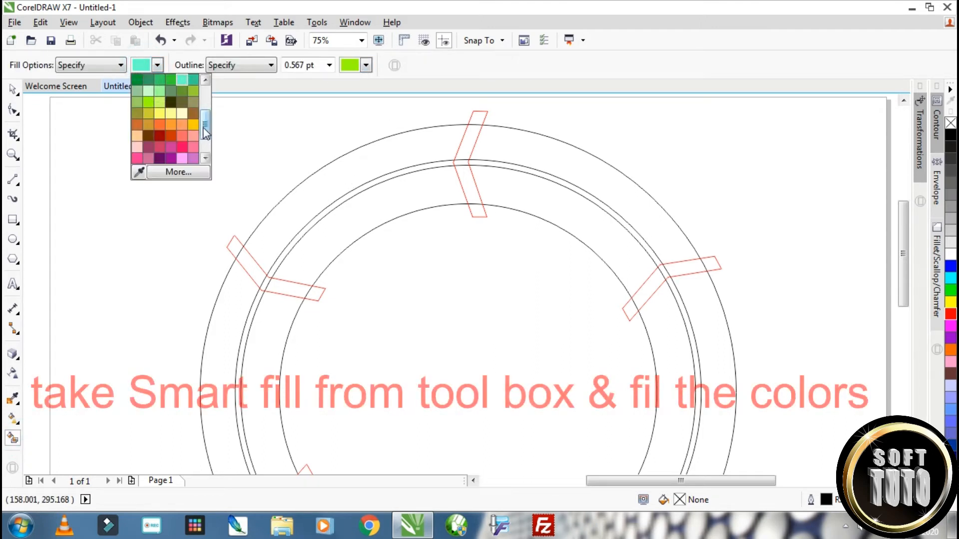
drag(202, 125, 204, 97)
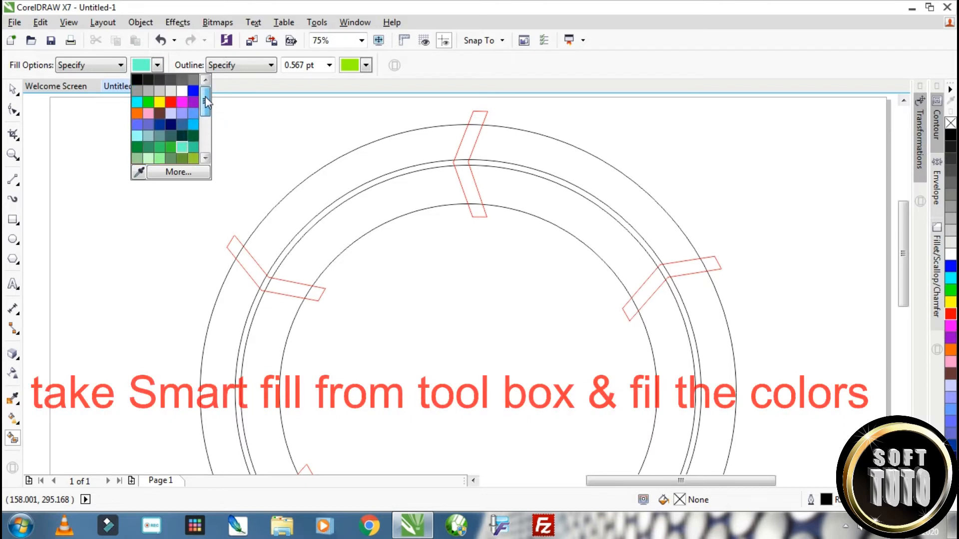
click(160, 104)
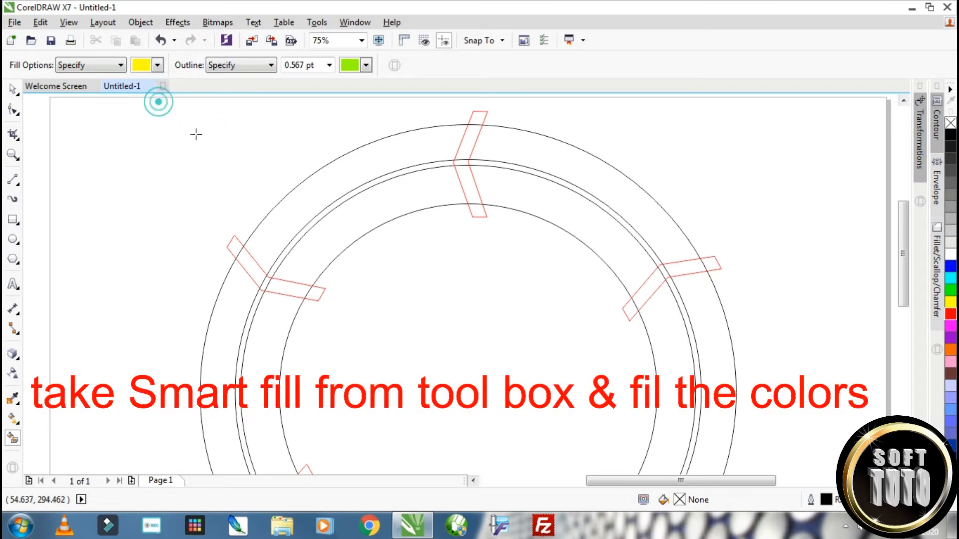
click(354, 166)
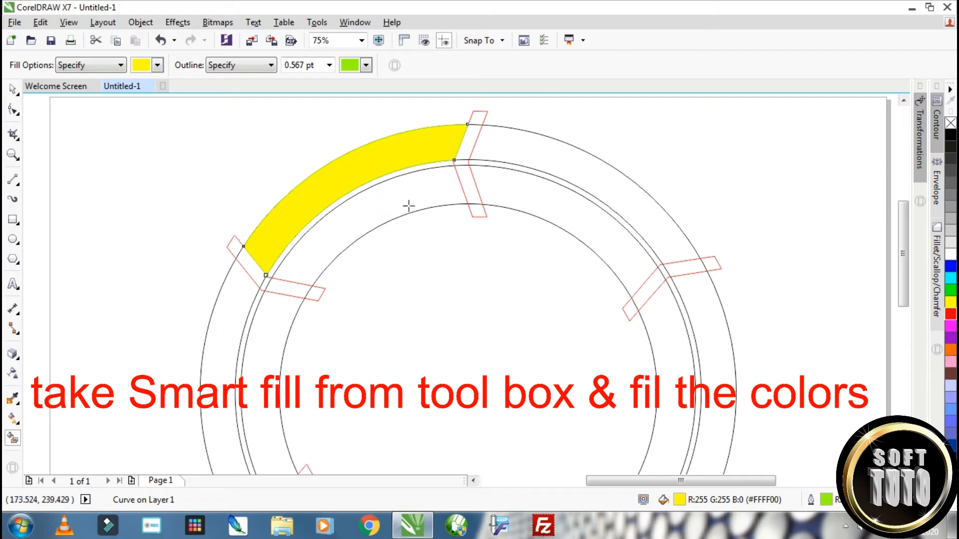
click(363, 216)
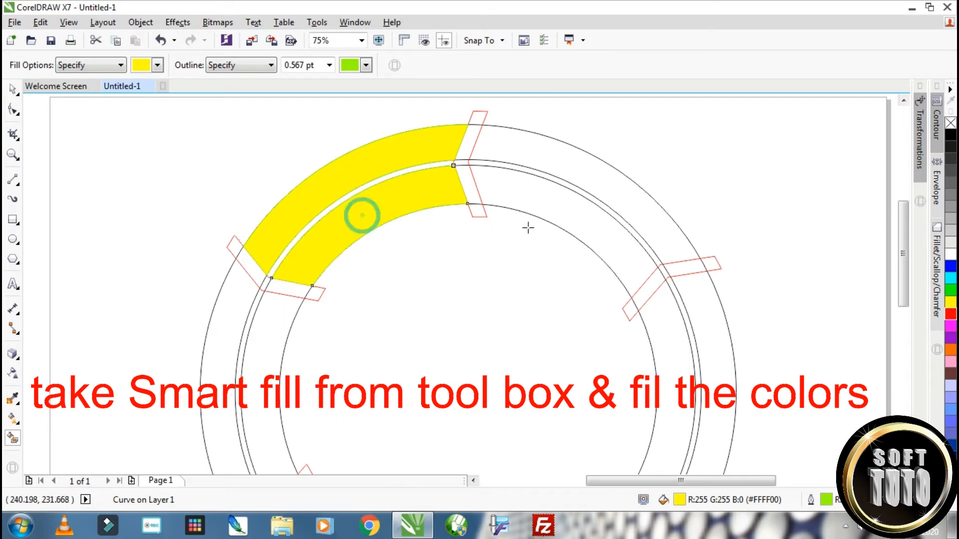
Smart-fill the outer and inner bands of the upper-right ring segment with orange (#FF6600)
click(135, 69)
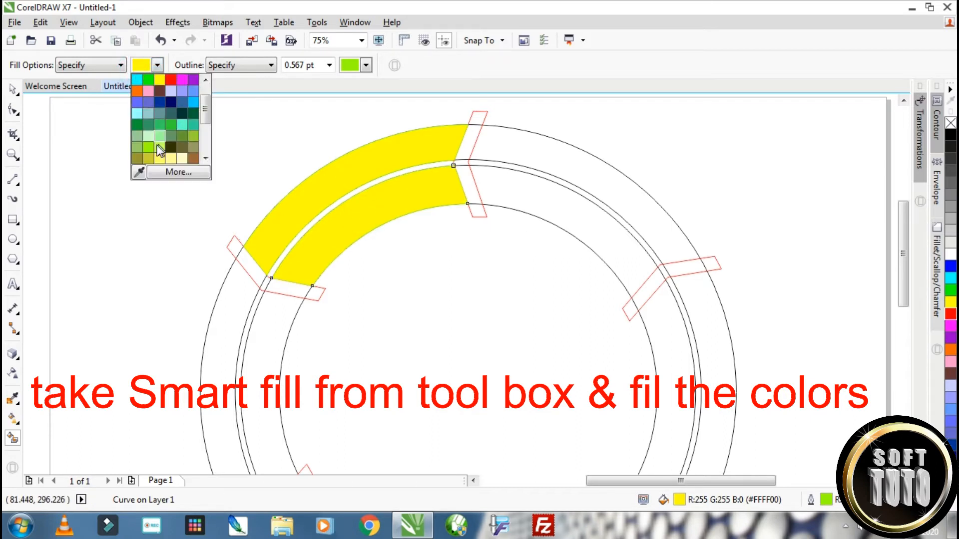
click(134, 90)
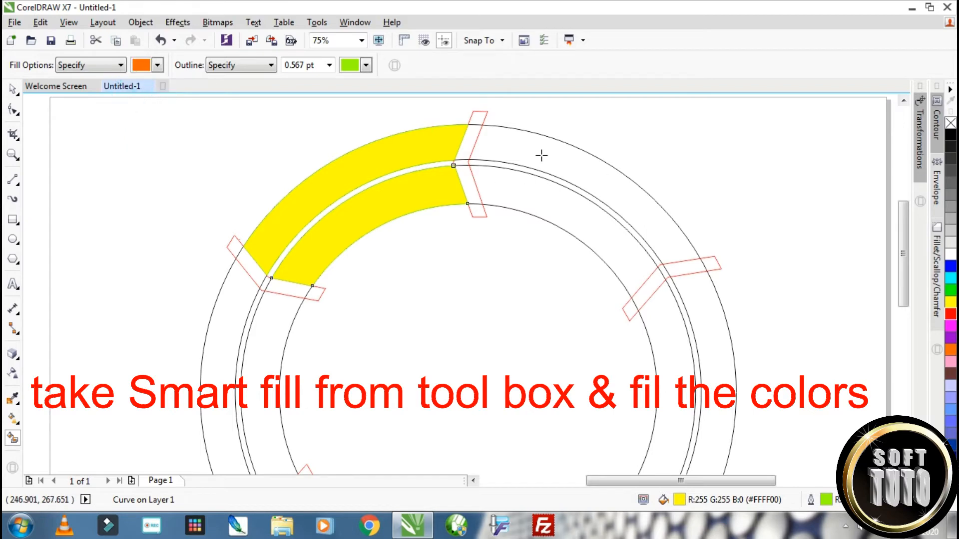
click(541, 155)
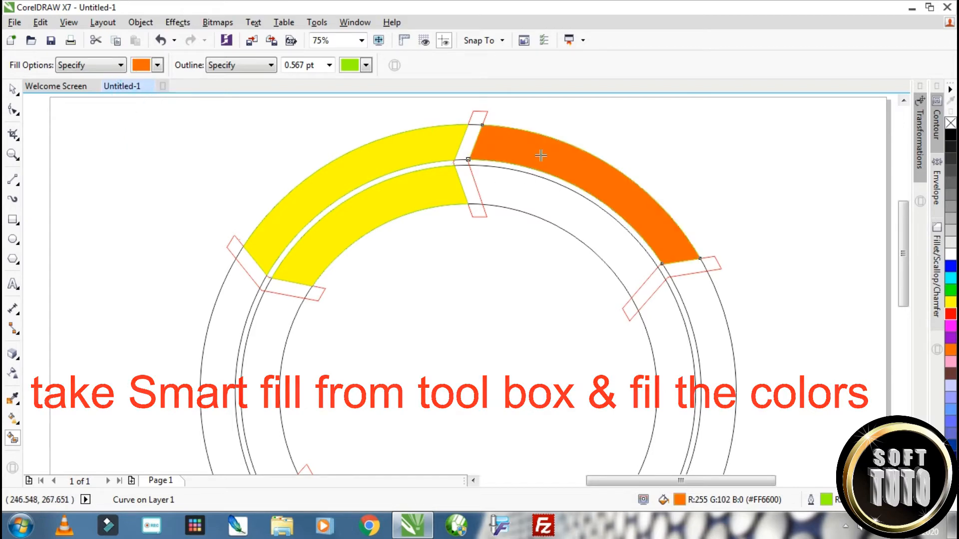
click(537, 198)
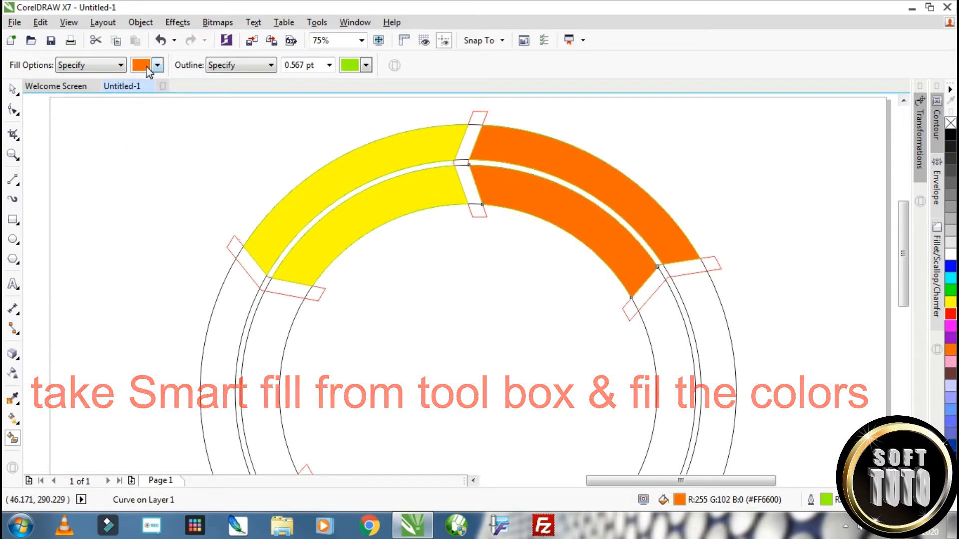
Smart-fill the outer and inner bands of the ring segment below the orange one with red (#FF0000)
click(146, 65)
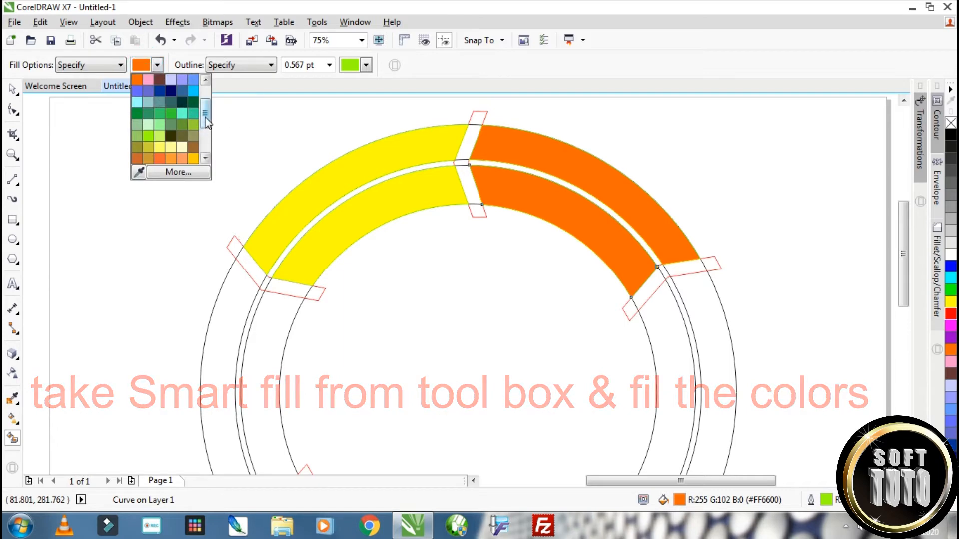
drag(210, 125, 205, 107)
click(170, 104)
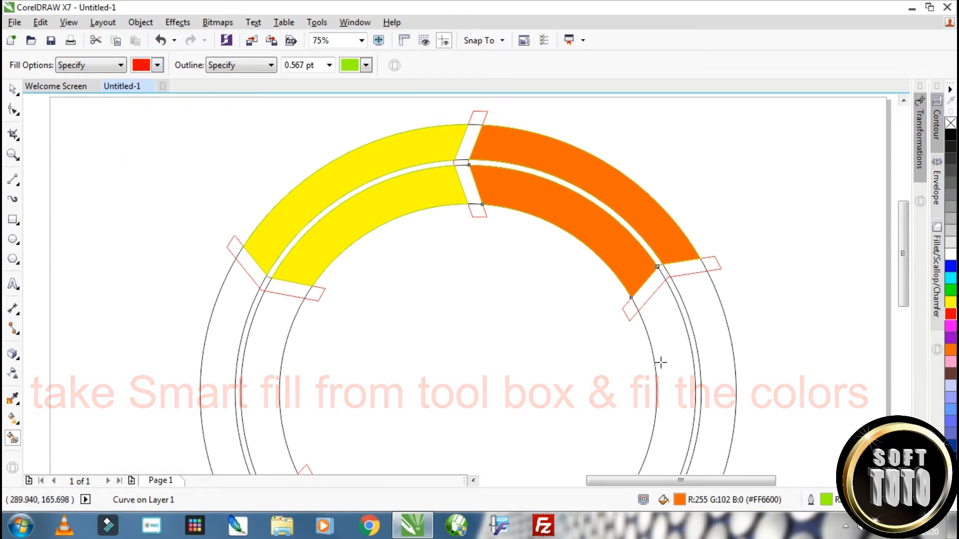
click(706, 358)
click(674, 370)
Smart-fill the inner and outer bands of the ring segment below the yellow one with green (#00FF00)
scroll(653, 452, down, 5)
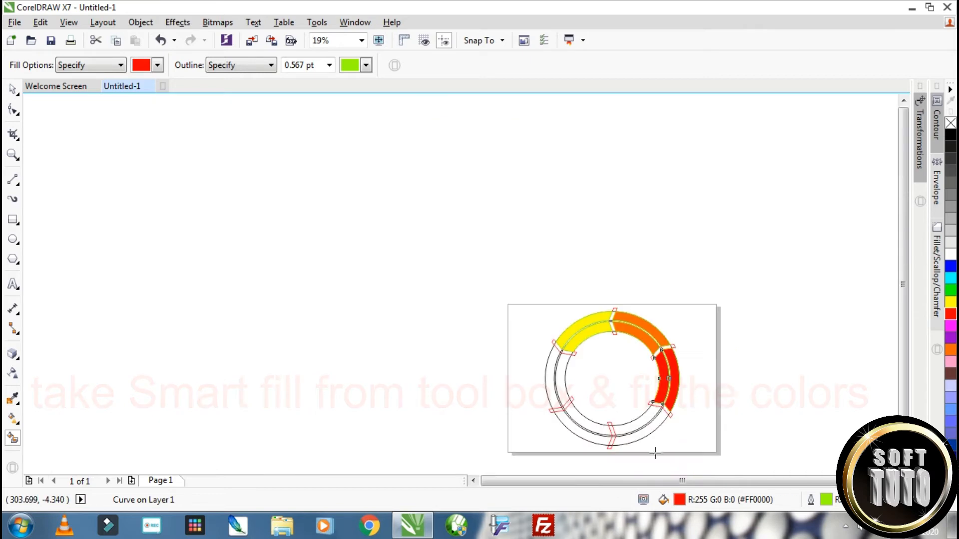
scroll(646, 439, up, 5)
scroll(596, 393, down, 2)
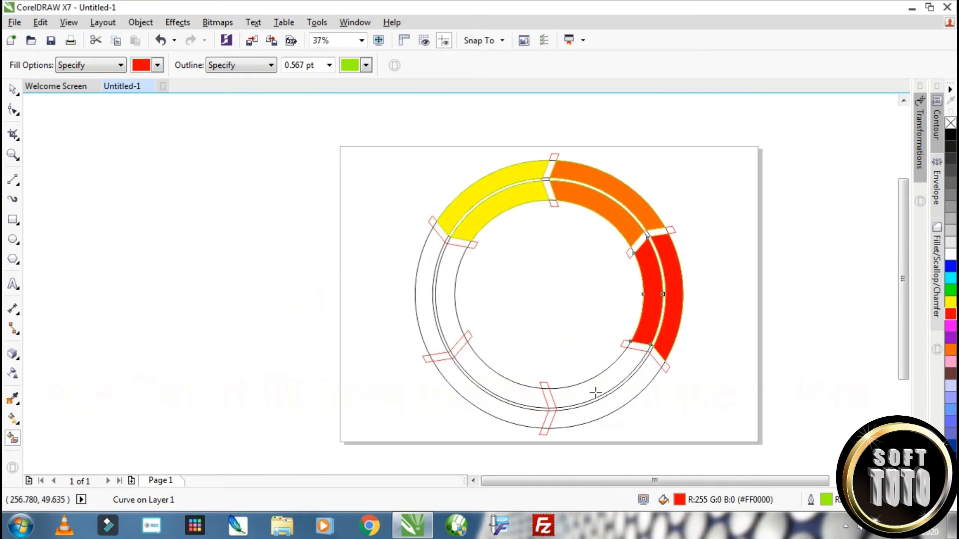
click(139, 65)
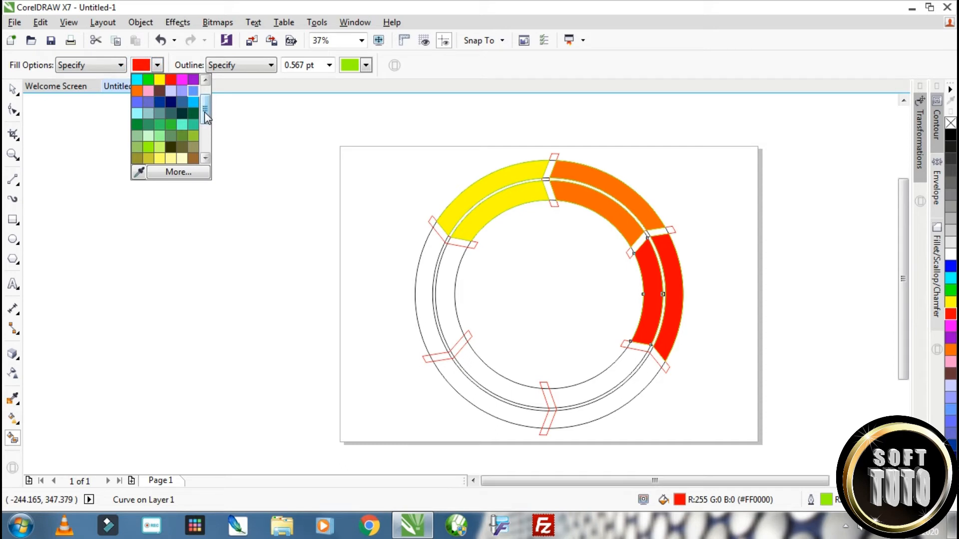
drag(204, 113, 205, 106)
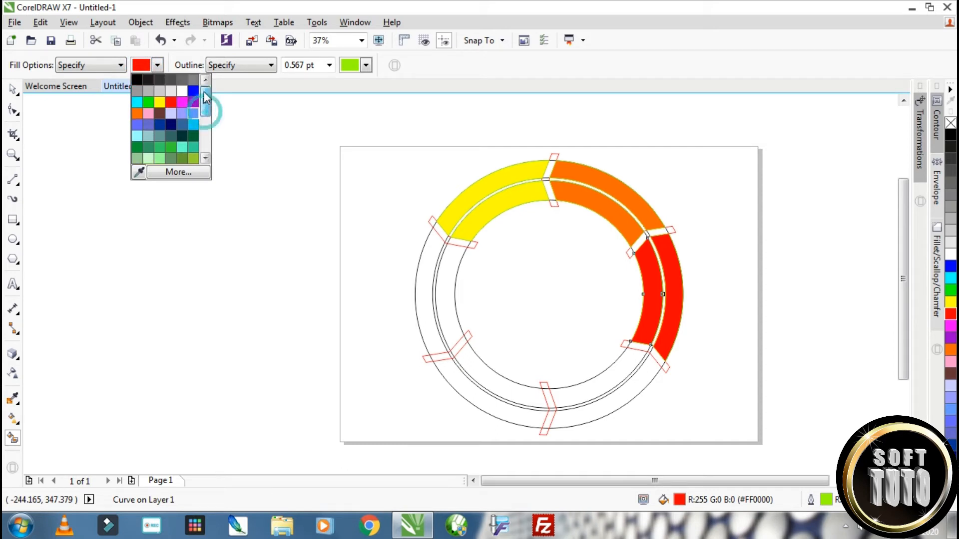
click(149, 102)
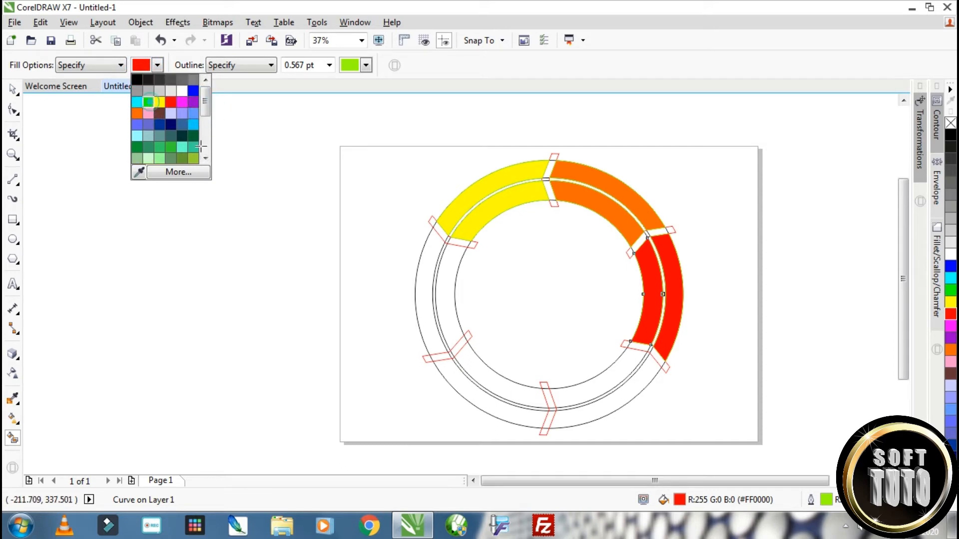
click(449, 288)
click(422, 286)
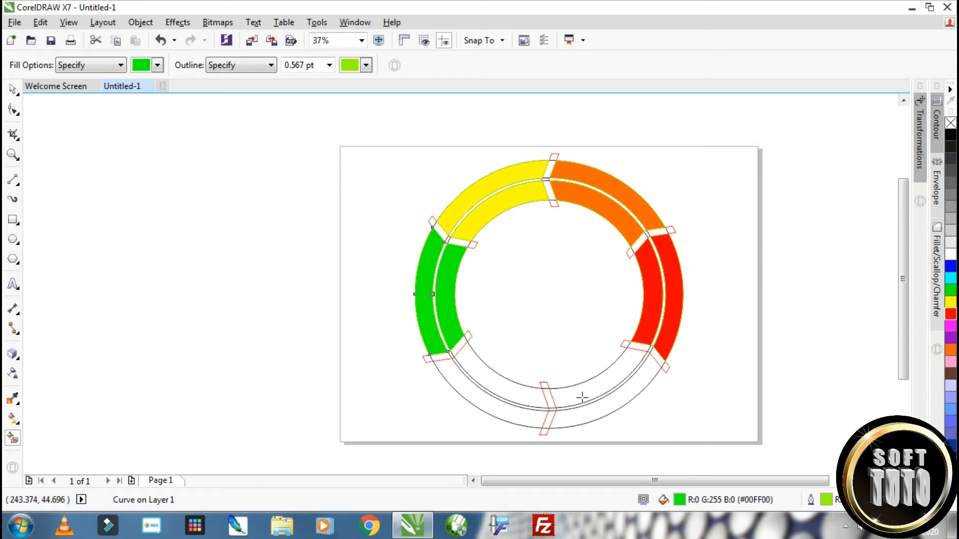
Smart-fill the outer and inner bands of the lower-right ring segment with magenta (#FF00FF) and return to the Pick tool
click(157, 65)
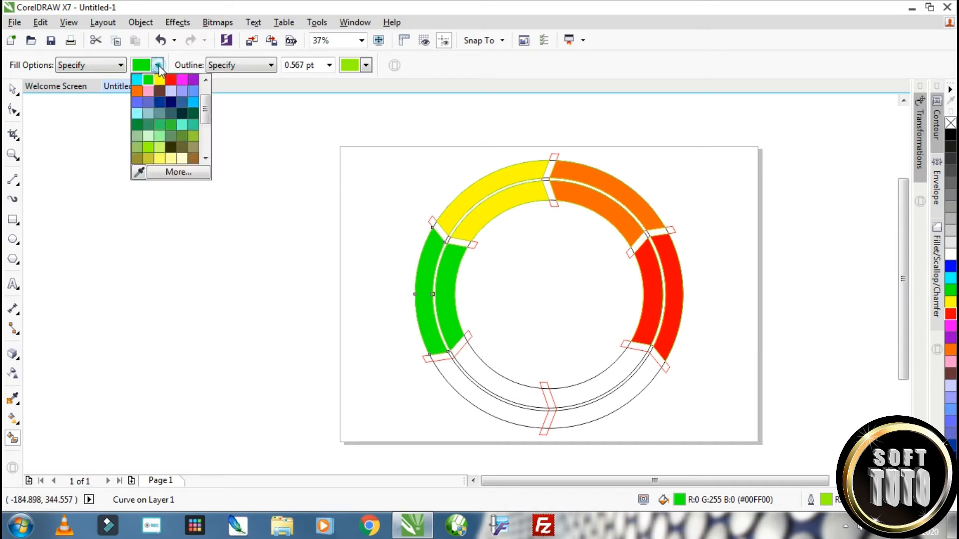
click(182, 79)
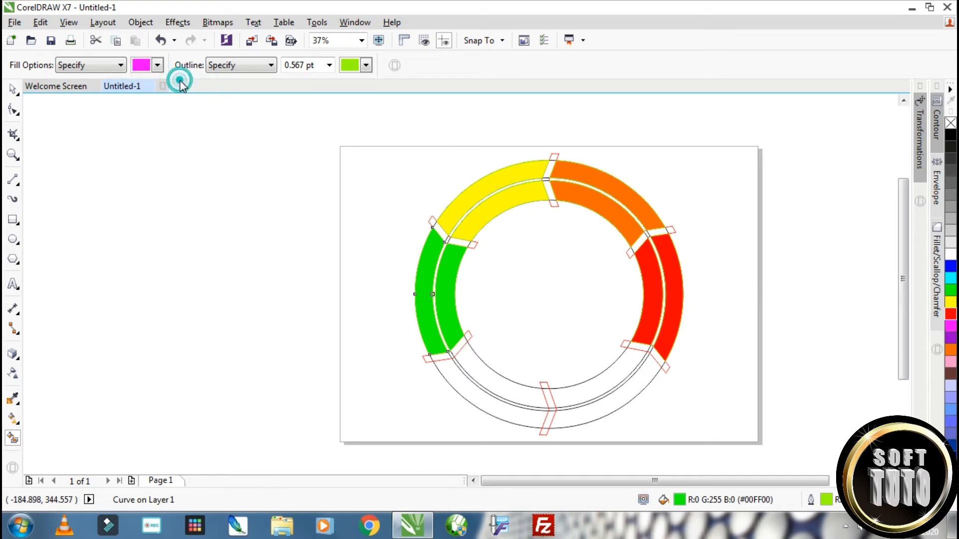
click(623, 397)
click(616, 382)
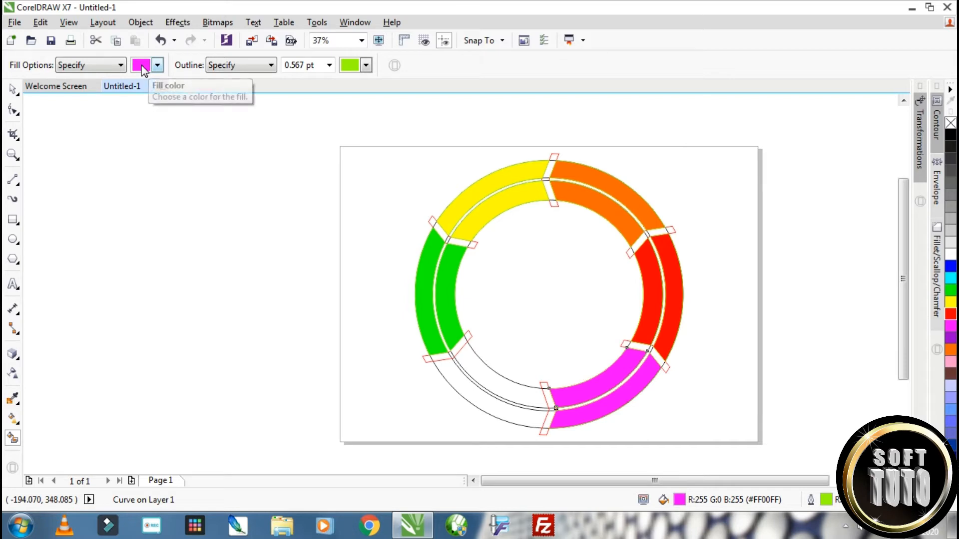
click(12, 91)
scroll(650, 381, up, 2)
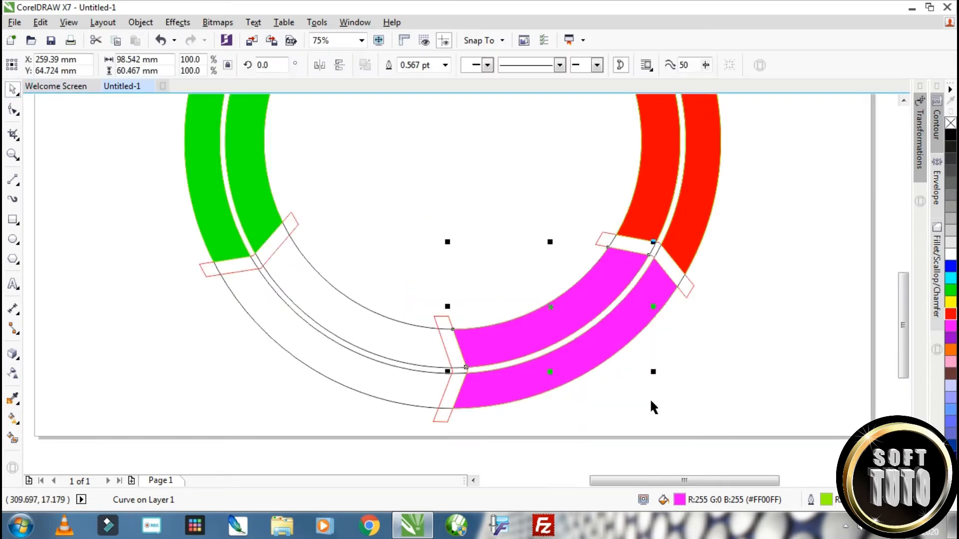
scroll(640, 387, down, 2)
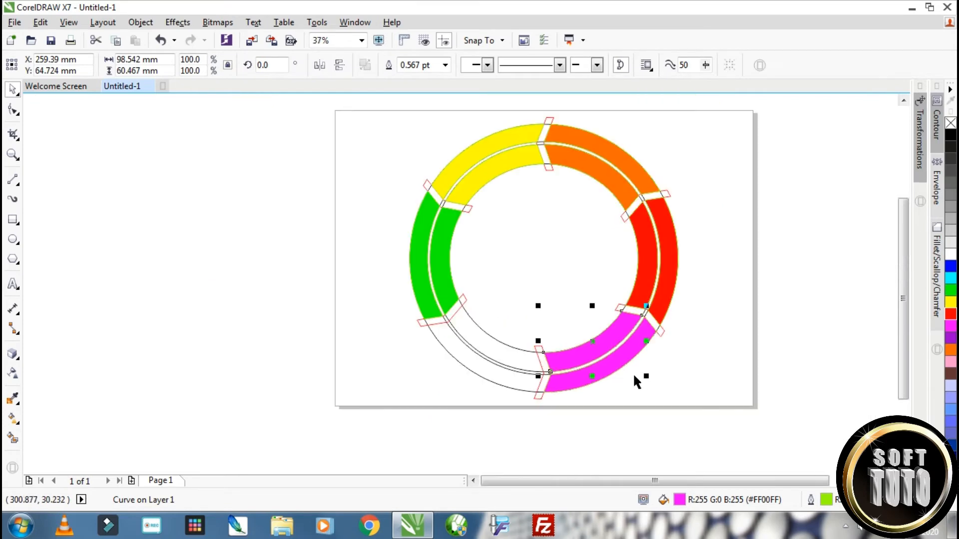
Delete the four concentric construction circles from under the coloured ring segments
click(490, 350)
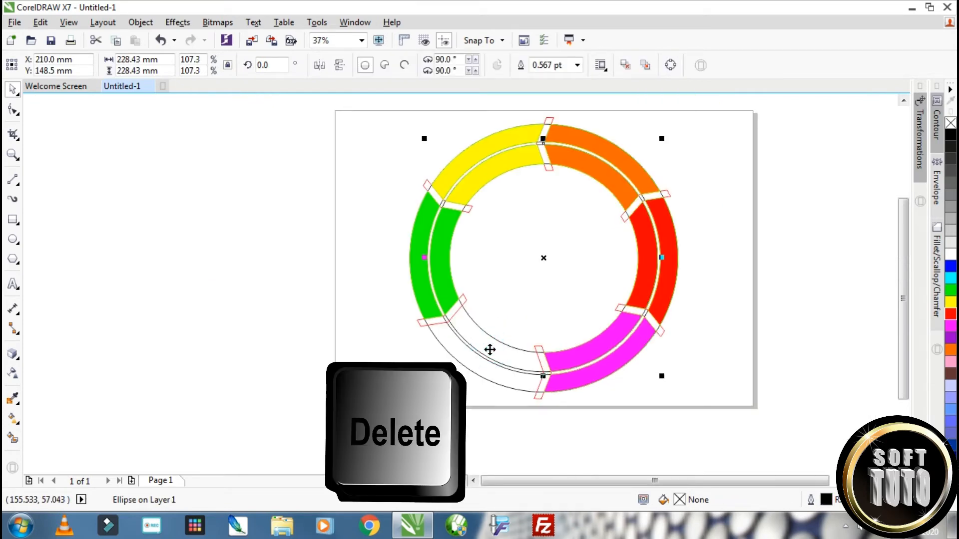
key(Delete)
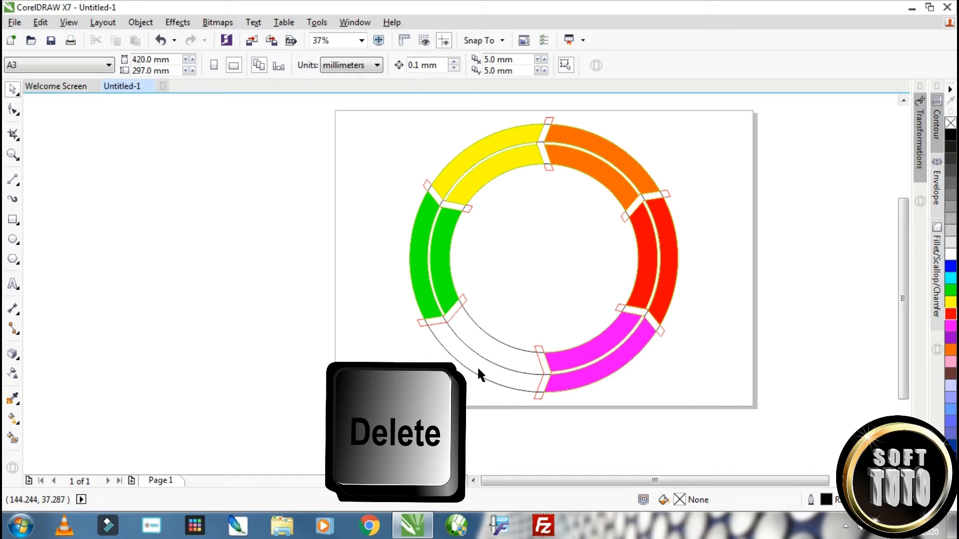
click(478, 364)
right_click(481, 367)
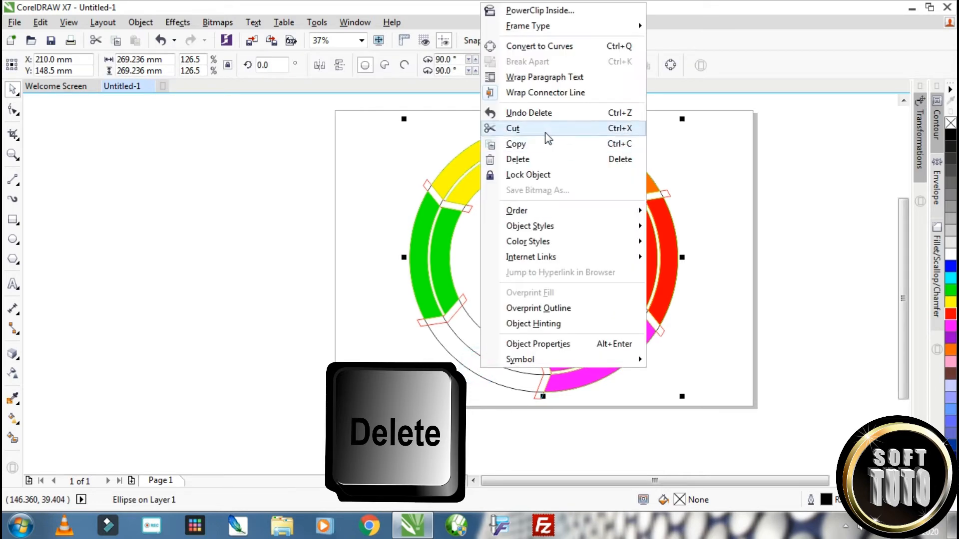
click(530, 160)
click(496, 345)
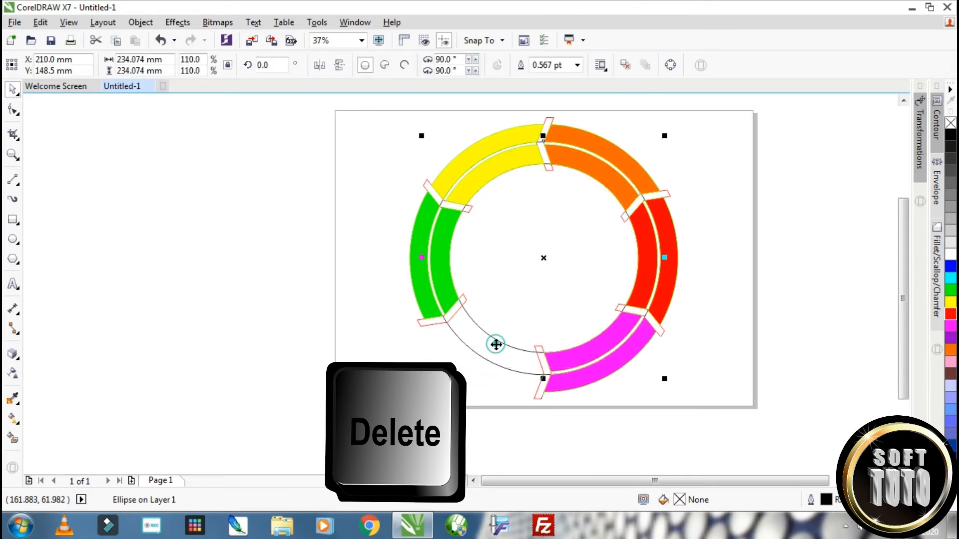
right_click(496, 345)
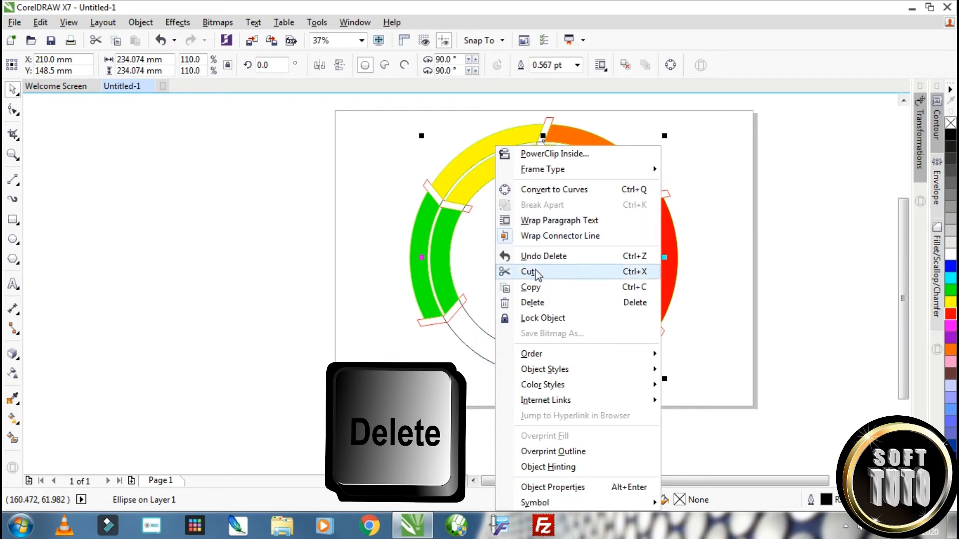
click(531, 303)
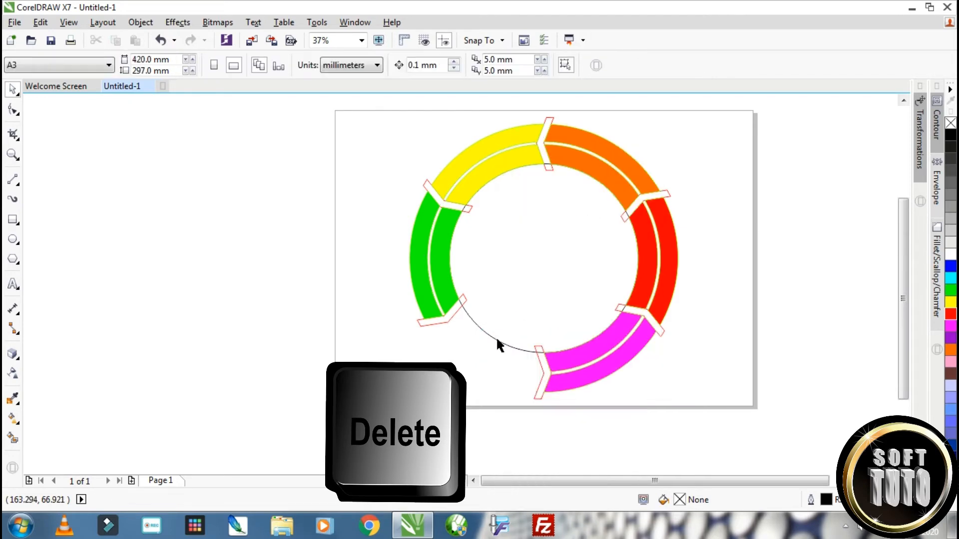
click(498, 342)
key(Delete)
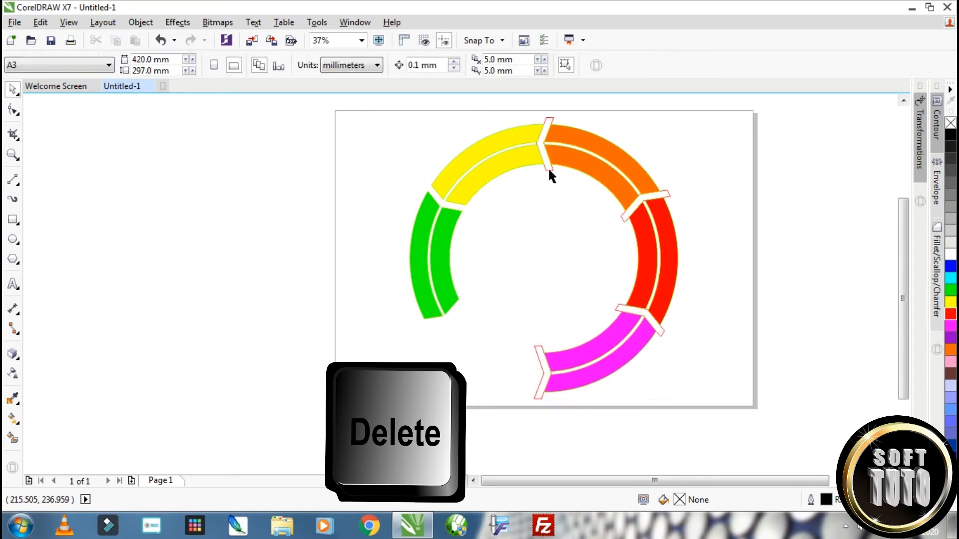
Delete the red-outlined chevron dividers between the ring segments, leaving only the coloured bands
click(623, 219)
click(539, 349)
key(Delete)
click(620, 307)
key(Delete)
Place a copy of all ten coloured bands in the empty area to the left of the page and group it
scroll(598, 326, down, 1)
drag(452, 175, 655, 381)
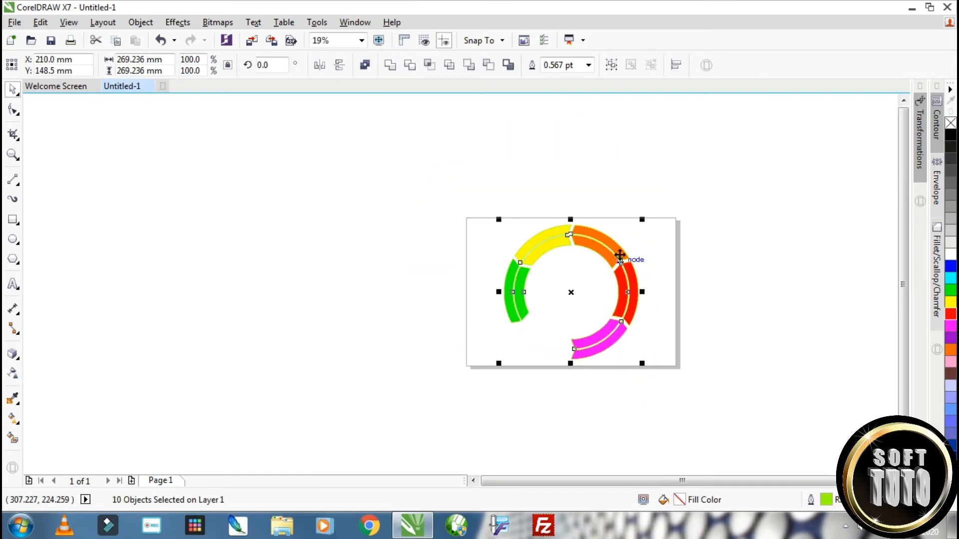
drag(619, 257, 395, 244)
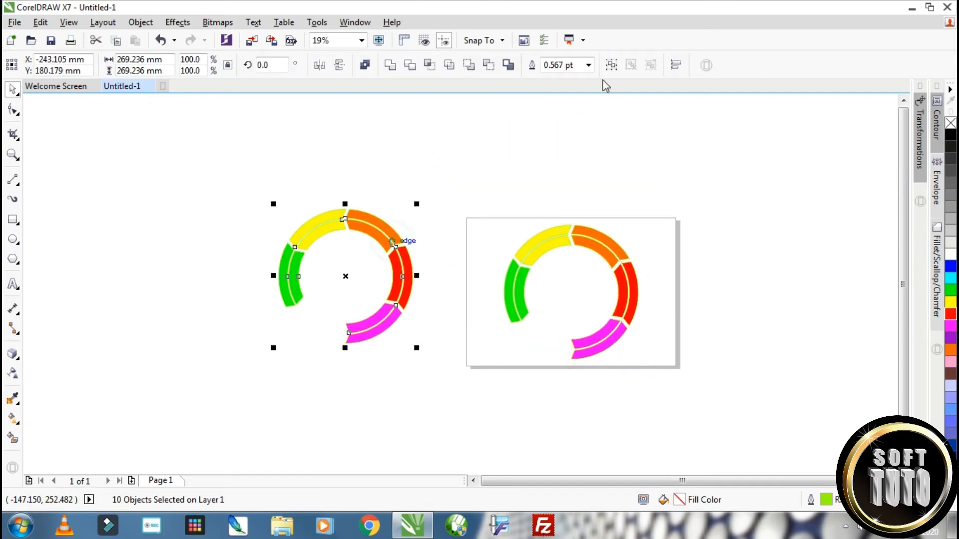
click(611, 65)
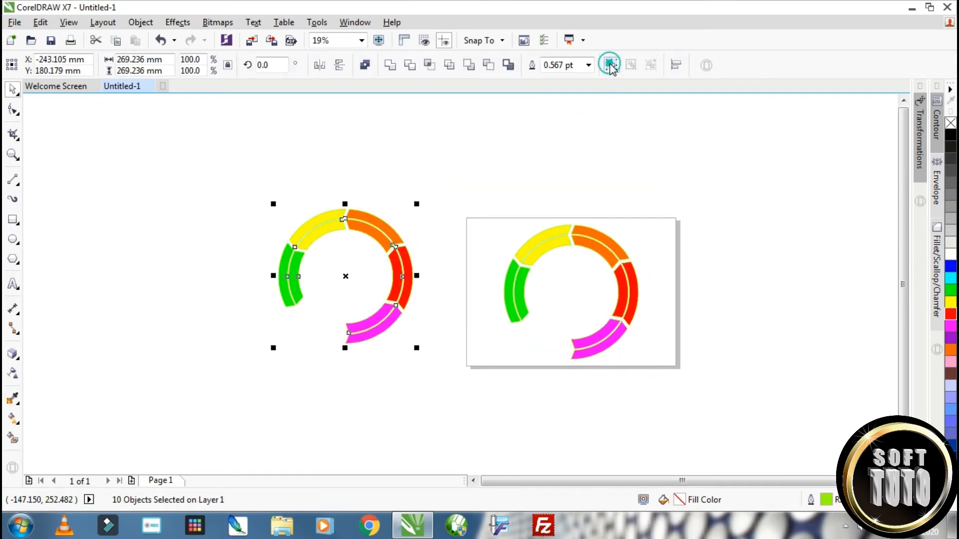
Group the ten original coloured bands on the page into one object
click(658, 139)
scroll(626, 300, up, 1)
drag(328, 112, 670, 434)
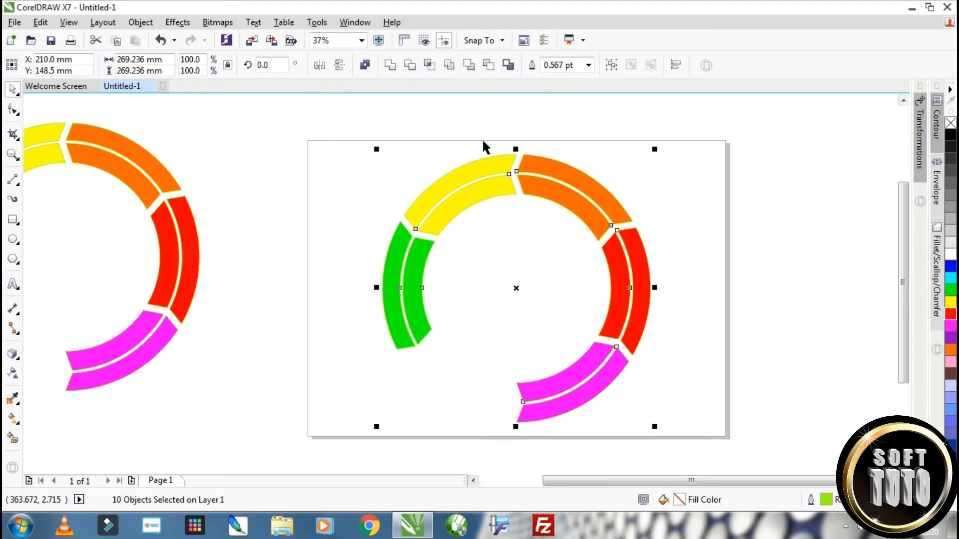
click(612, 66)
Extrude the grouped ring on the page with its vanishing point a little above the ring's centre
scroll(590, 282, down, 1)
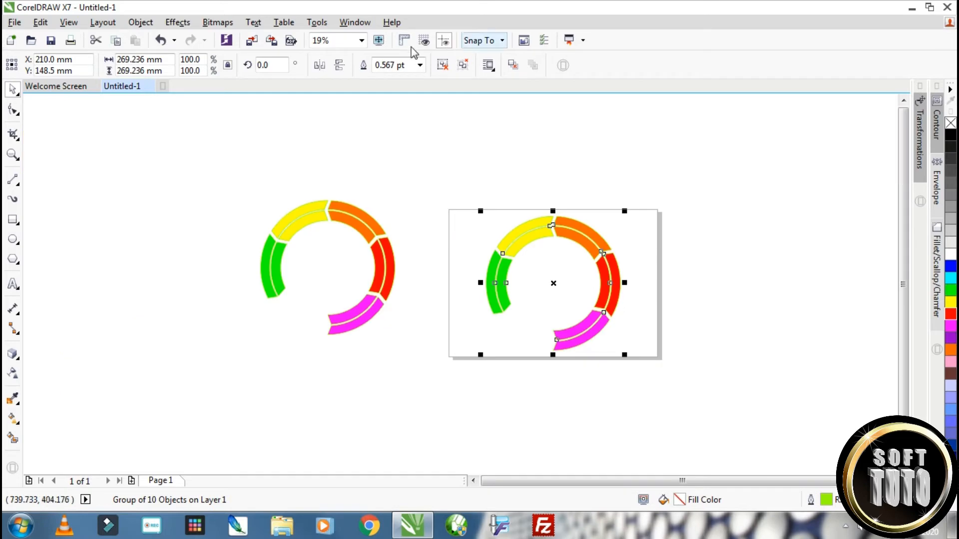
click(18, 361)
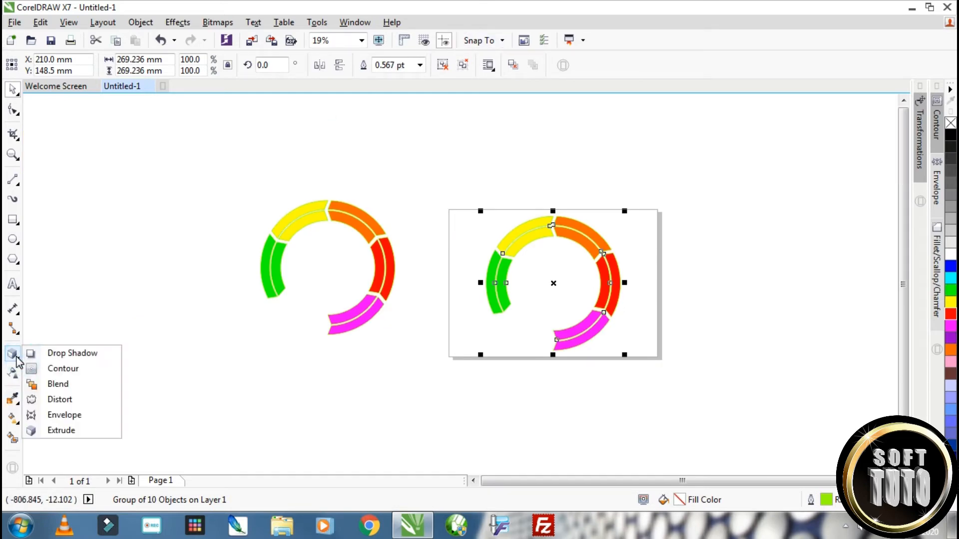
click(57, 433)
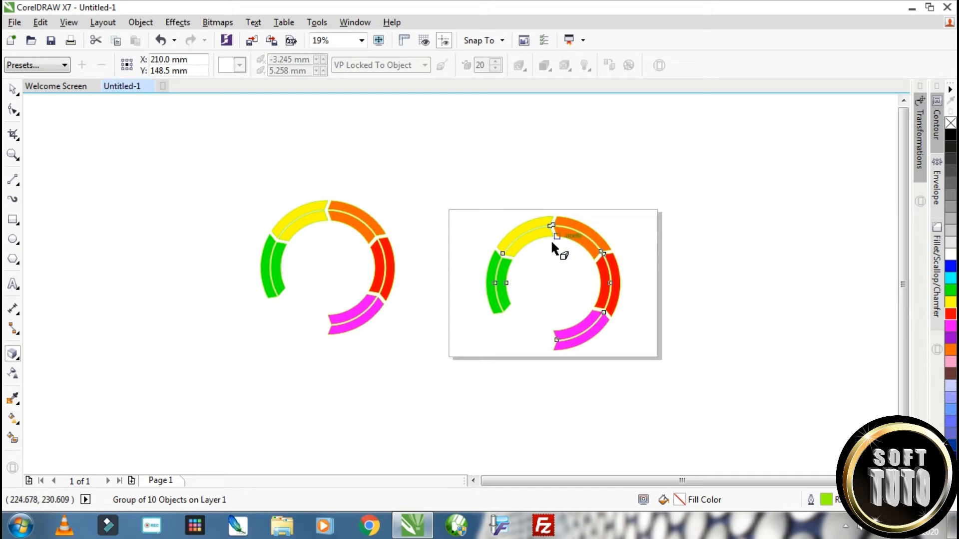
drag(535, 235, 555, 249)
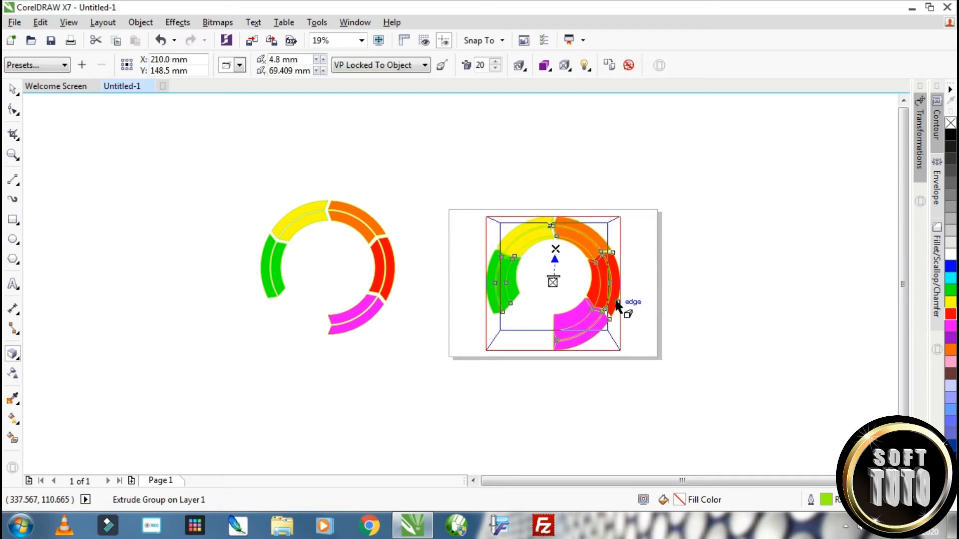
scroll(624, 309, up, 1)
scroll(580, 279, up, 1)
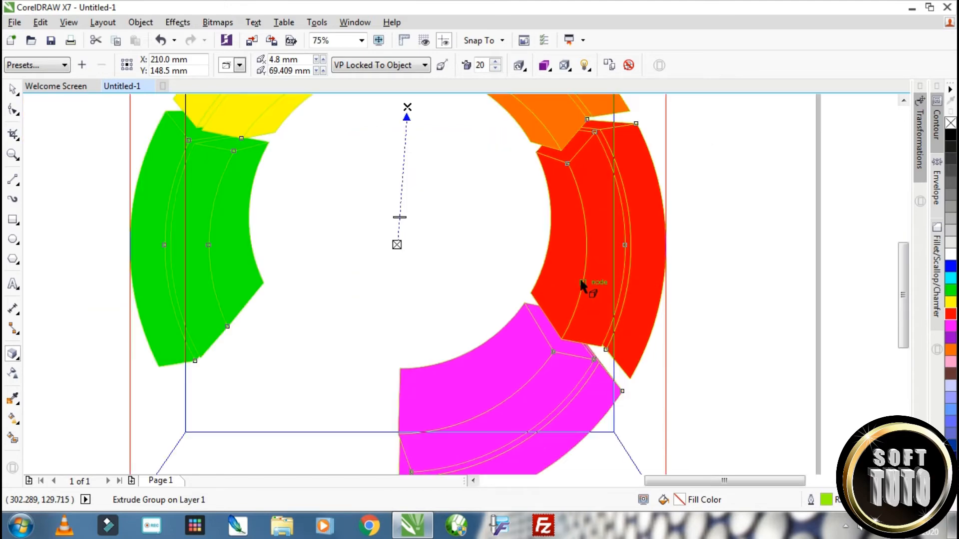
scroll(579, 278, down, 1)
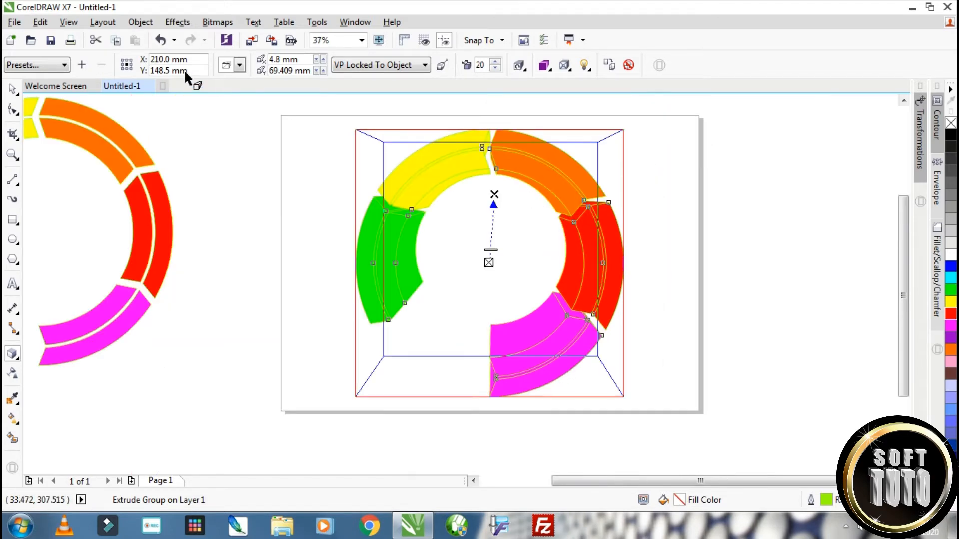
Try the second and third extrusion types on the ring and reduce the extrusion depth to 5
click(240, 65)
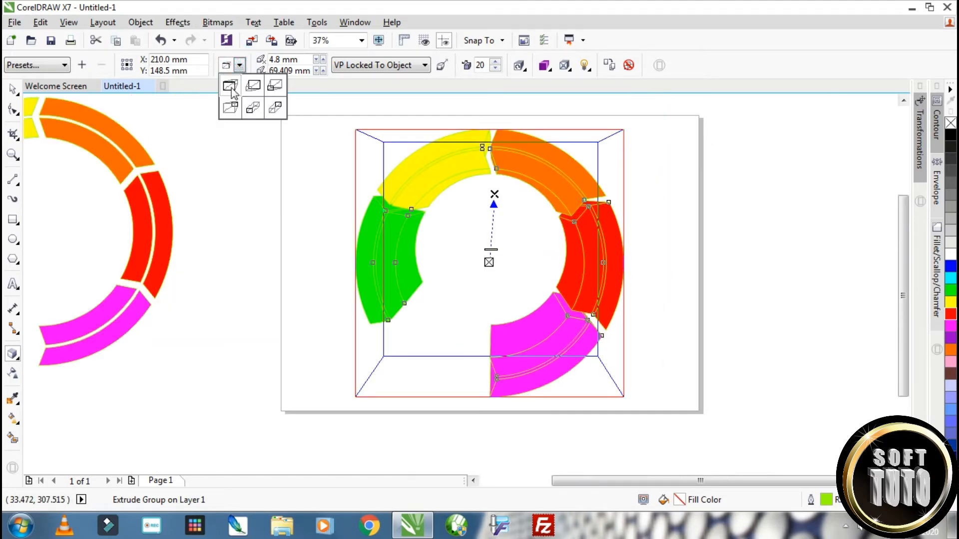
click(251, 88)
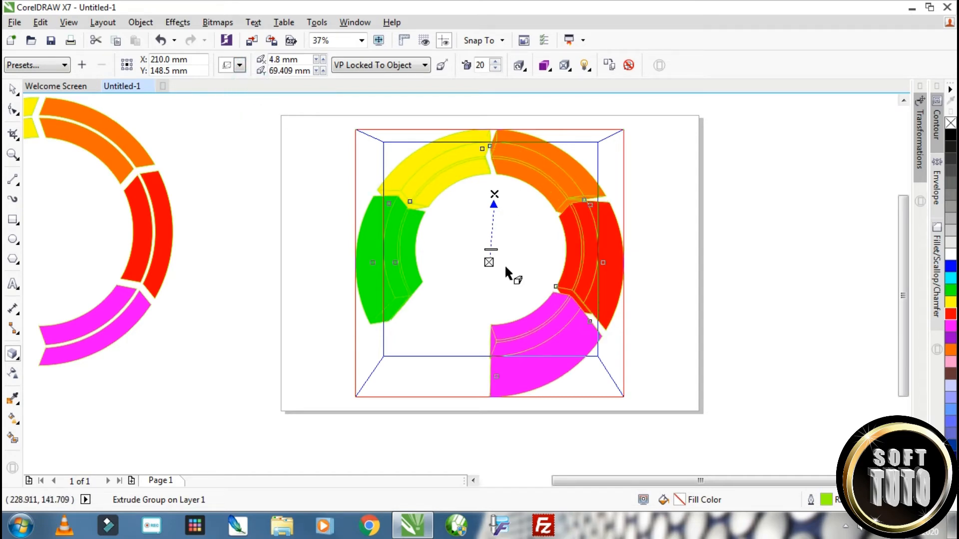
click(240, 65)
click(275, 86)
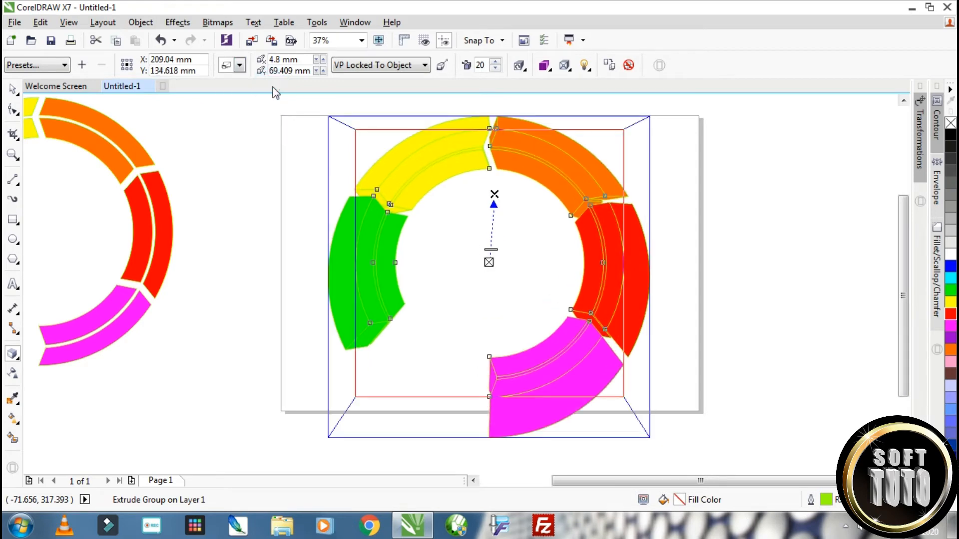
click(495, 69)
click(495, 69)
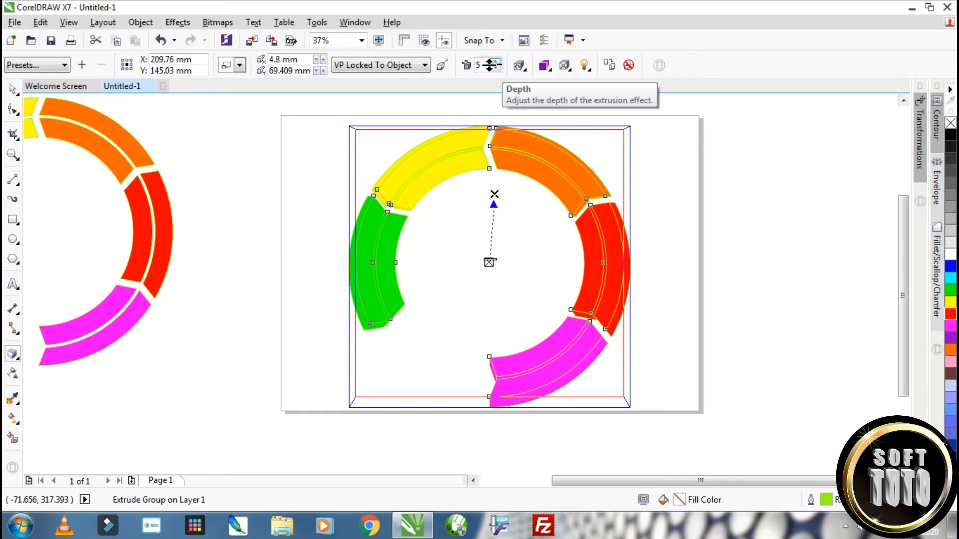
Apply the fourth extrusion type, which enlarges the ring's front face, and set the extrusion depth to 10
click(240, 65)
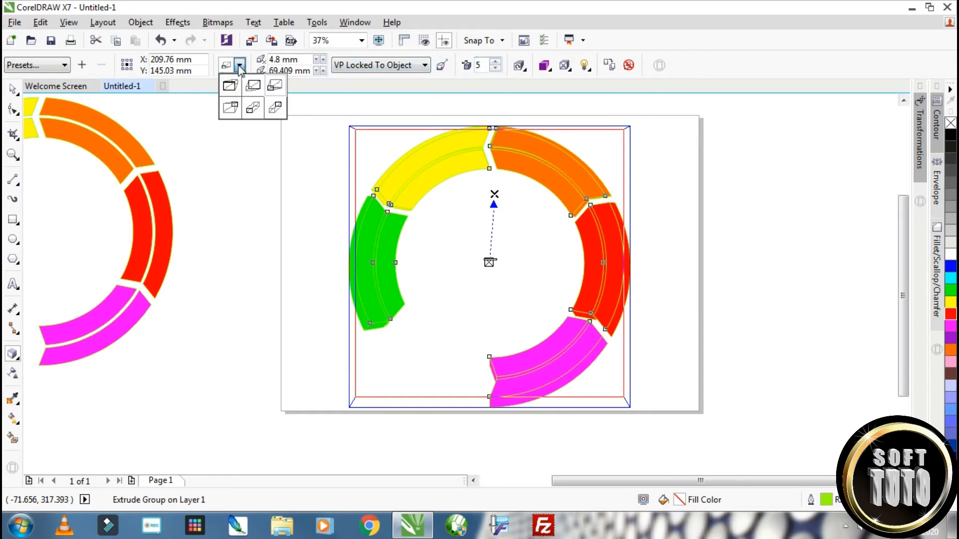
click(229, 107)
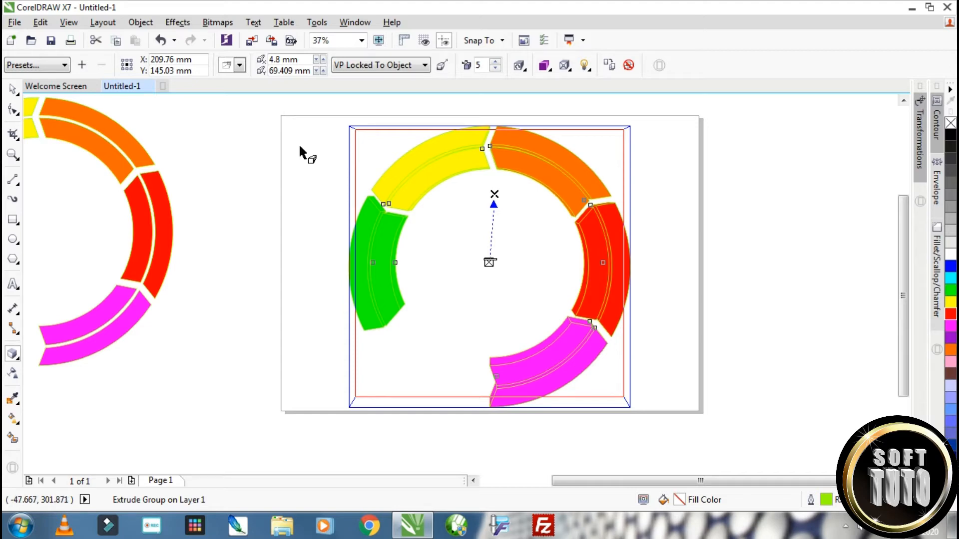
click(494, 62)
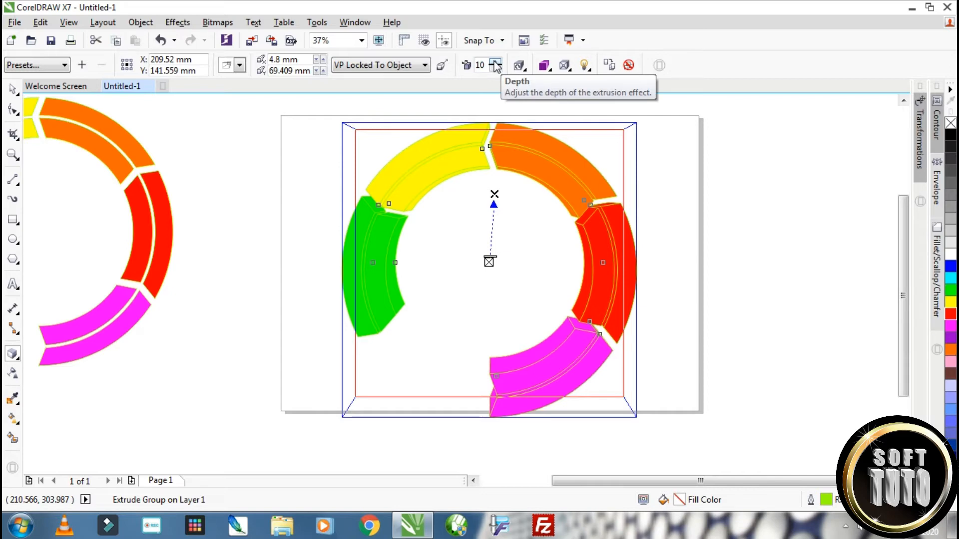
click(13, 89)
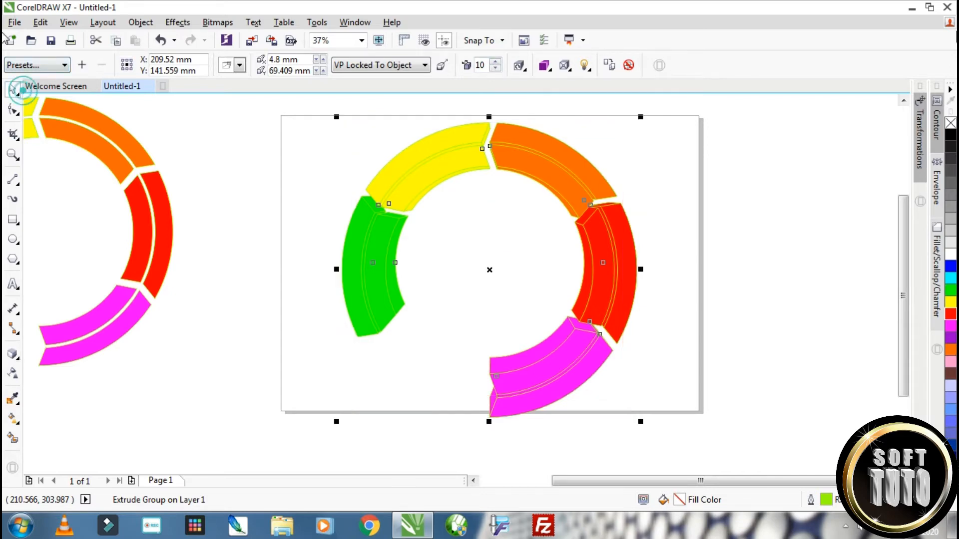
Rotate the ring's extrusion in 3D so the ring tilts and its side walls show, and deselect it
click(524, 72)
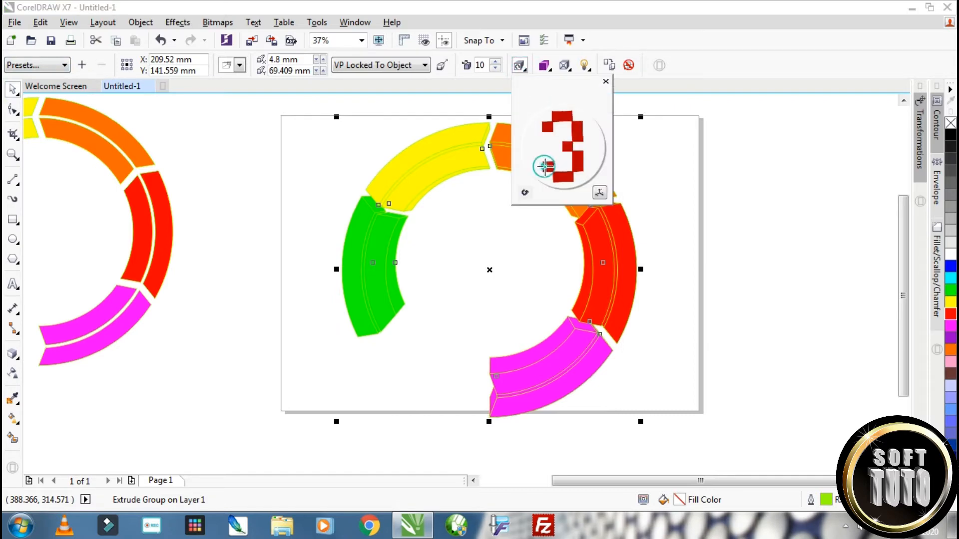
drag(542, 163, 556, 165)
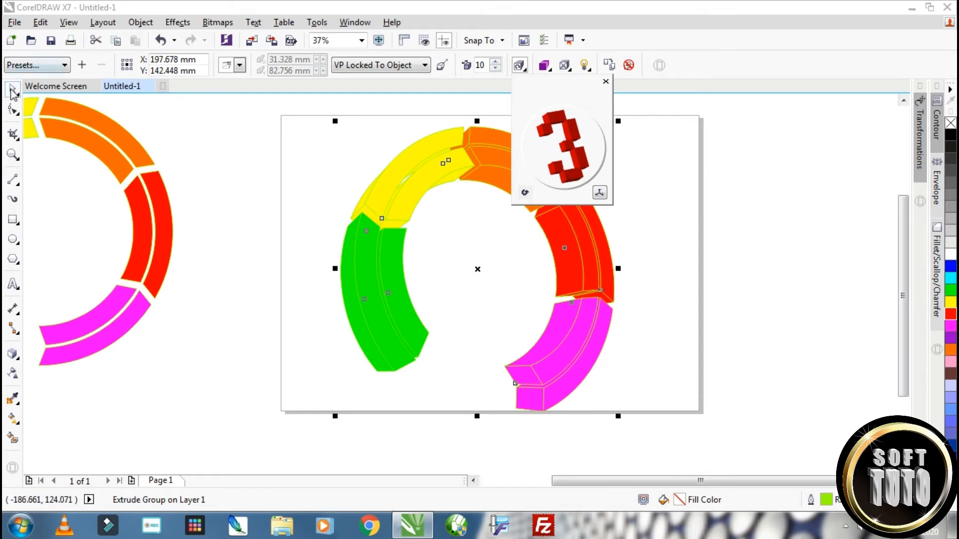
click(597, 167)
click(597, 169)
Turn on light 1 for the extruded ring and move it to the top centre at the back of the lighting cube
scroll(539, 188, up, 4)
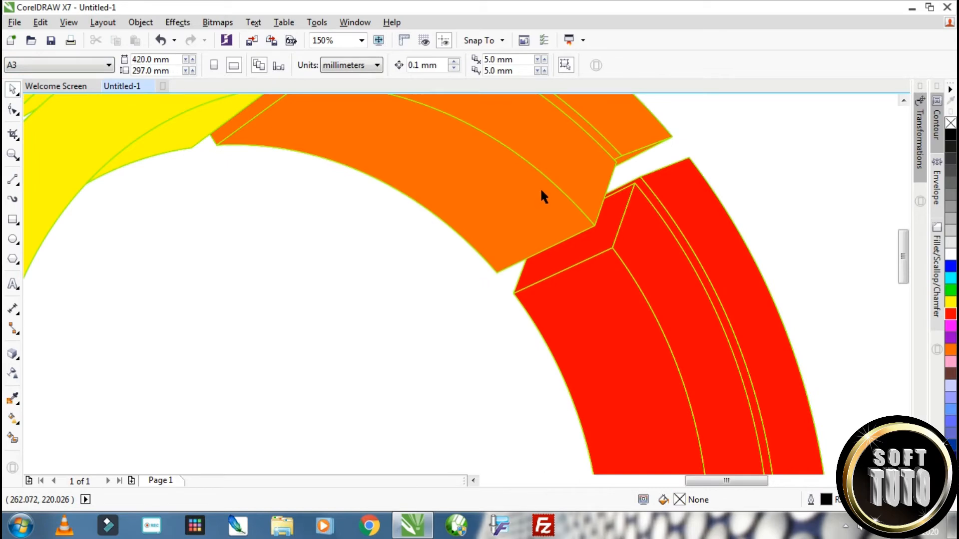
scroll(542, 191, down, 4)
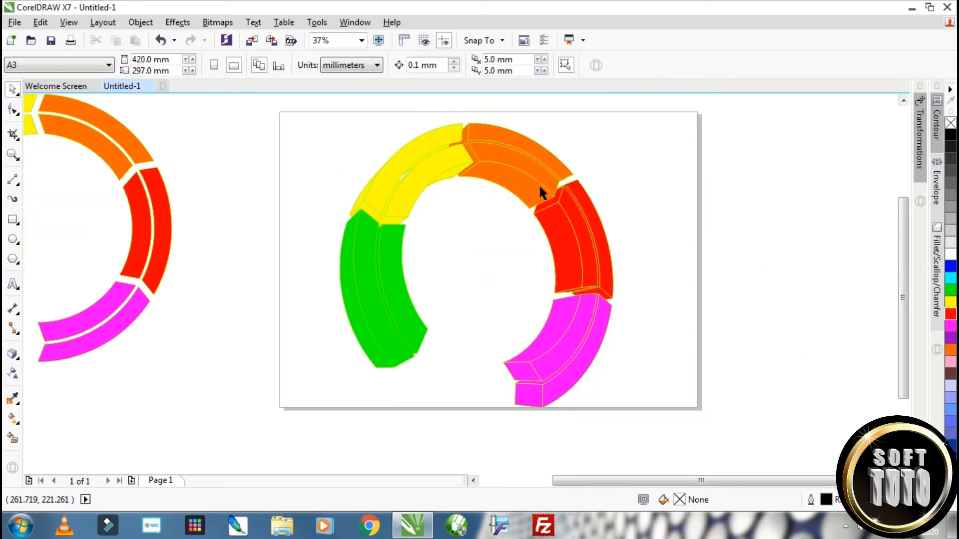
click(551, 157)
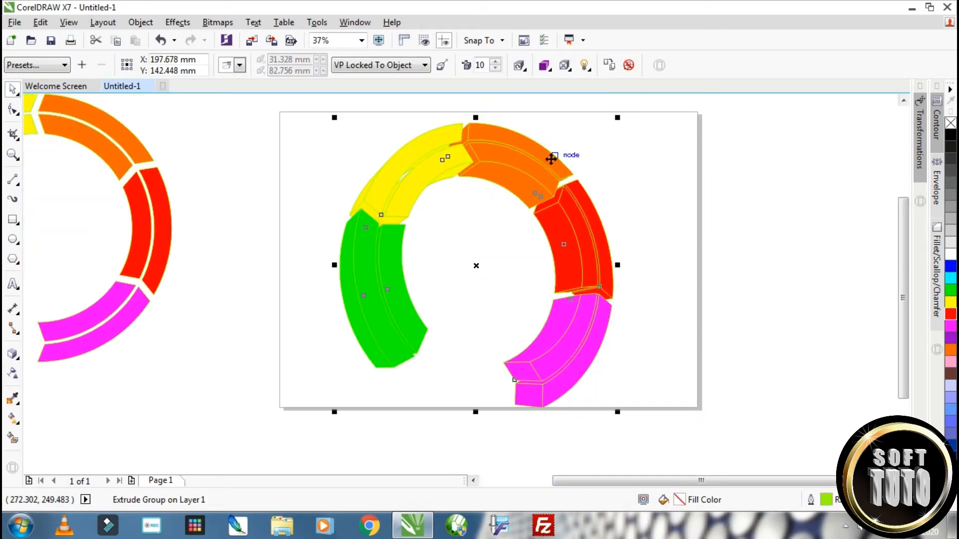
scroll(535, 174, up, 2)
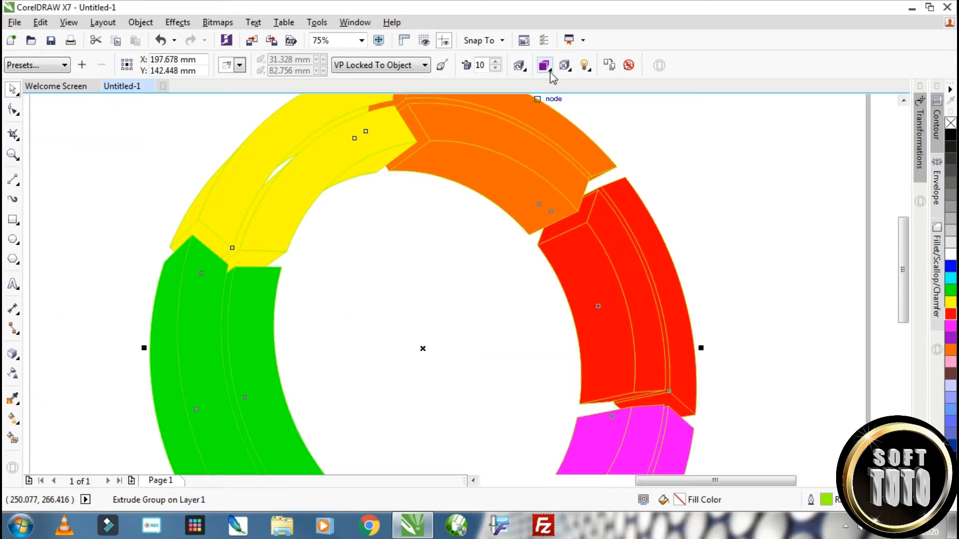
click(587, 70)
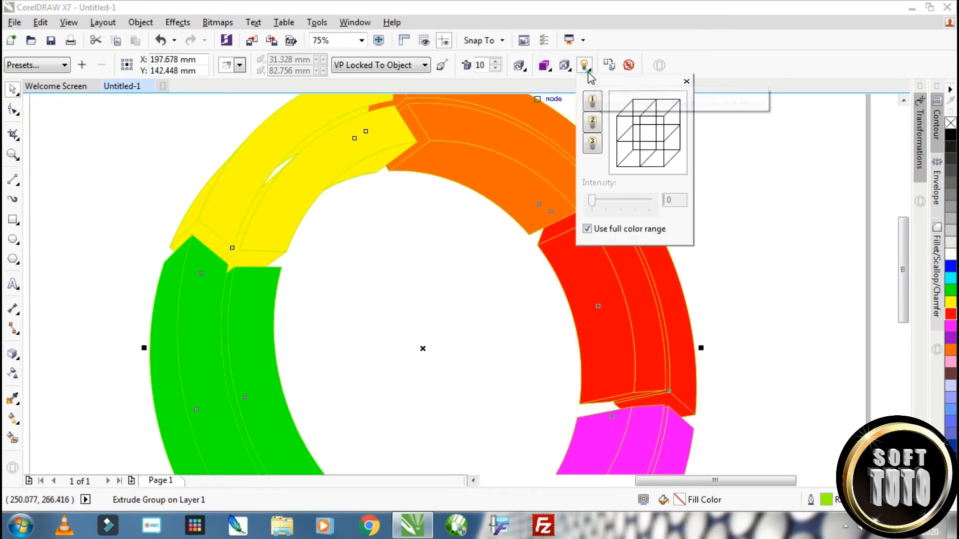
click(592, 101)
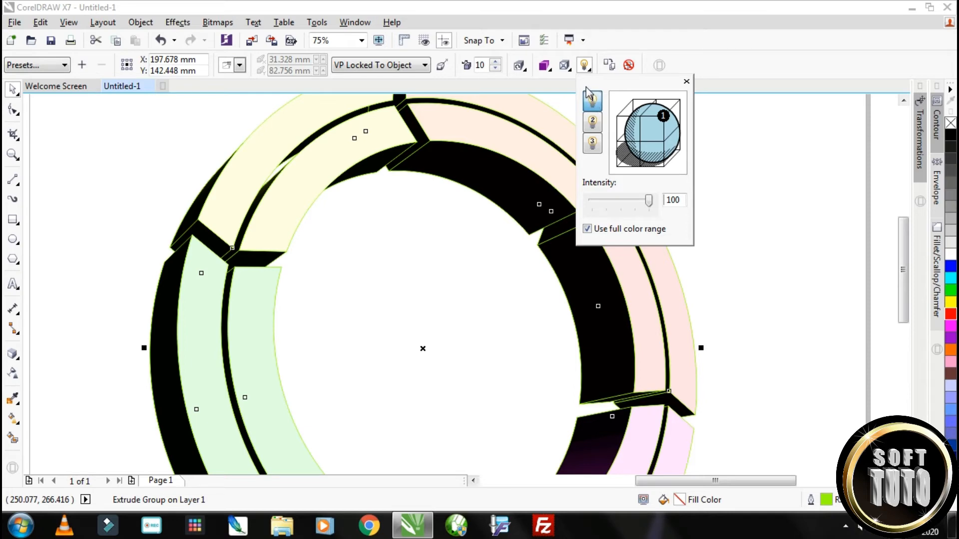
mouse_move(663, 118)
mouse_down()
mouse_move(639, 143)
mouse_move(619, 144)
mouse_move(619, 168)
mouse_move(632, 99)
mouse_move(682, 110)
mouse_up()
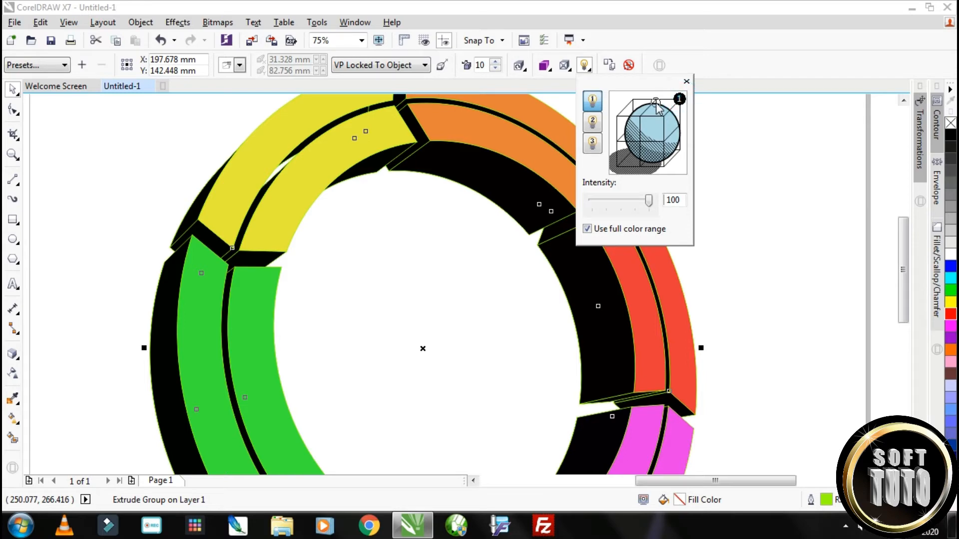
drag(679, 99, 656, 99)
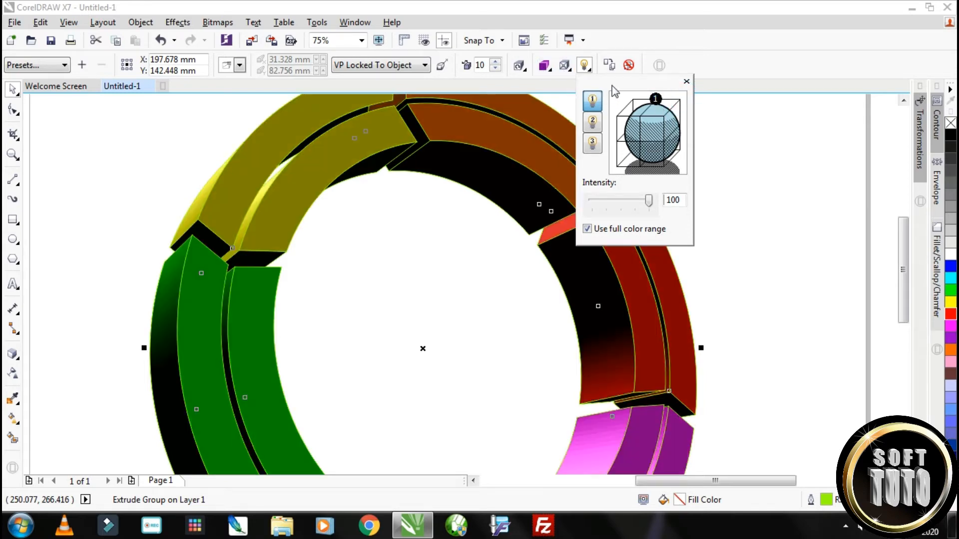
Turn on light 2 for the extruded ring and move it to the lower right side of the lighting cube
click(592, 123)
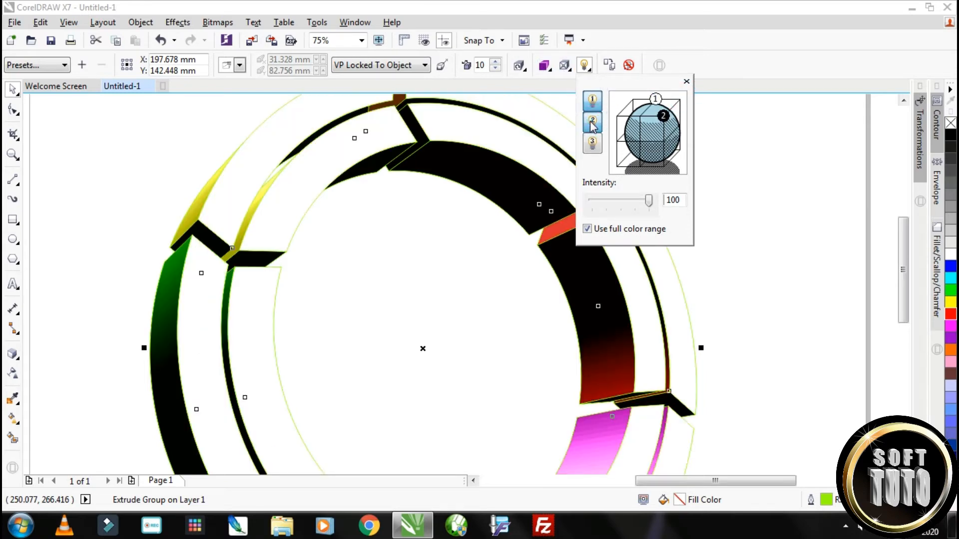
drag(666, 120, 680, 157)
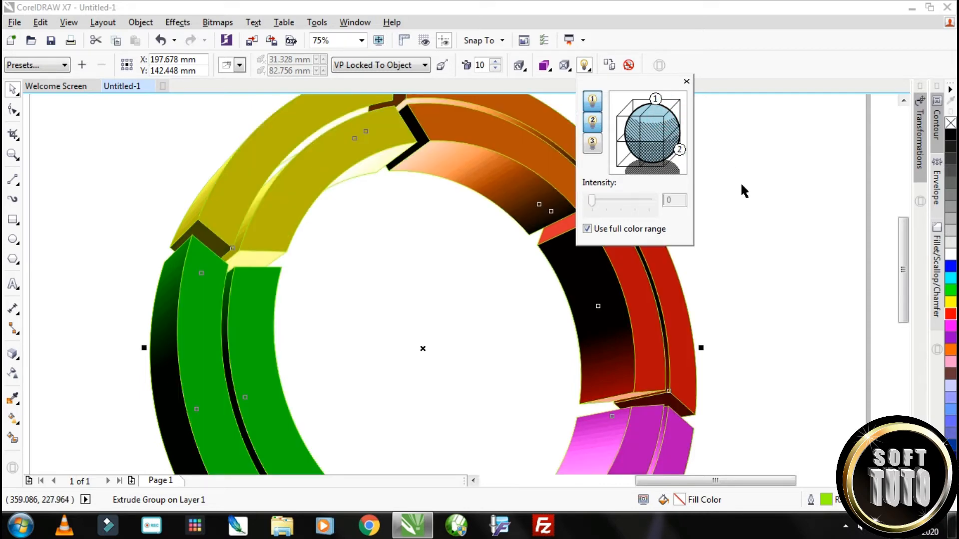
scroll(513, 232, down, 2)
scroll(554, 293, up, 1)
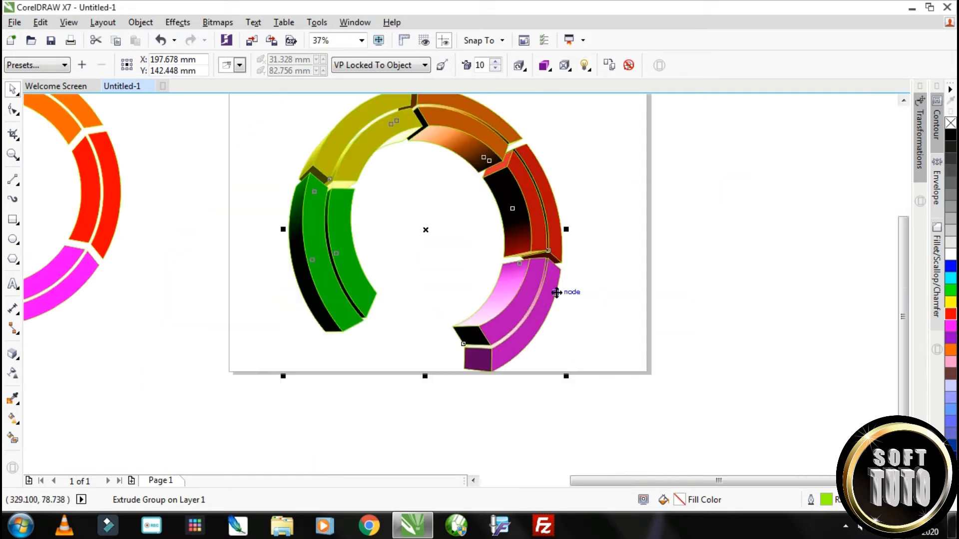
scroll(517, 311, up, 1)
scroll(524, 254, down, 1)
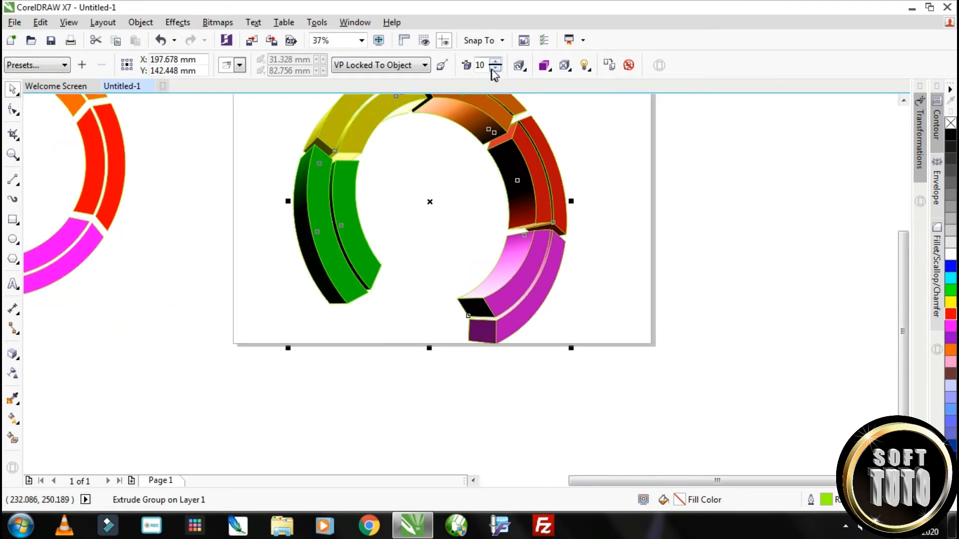
Rotate the ring's extrusion further in 3D so its inner and outer side walls show at a new tilt
click(520, 66)
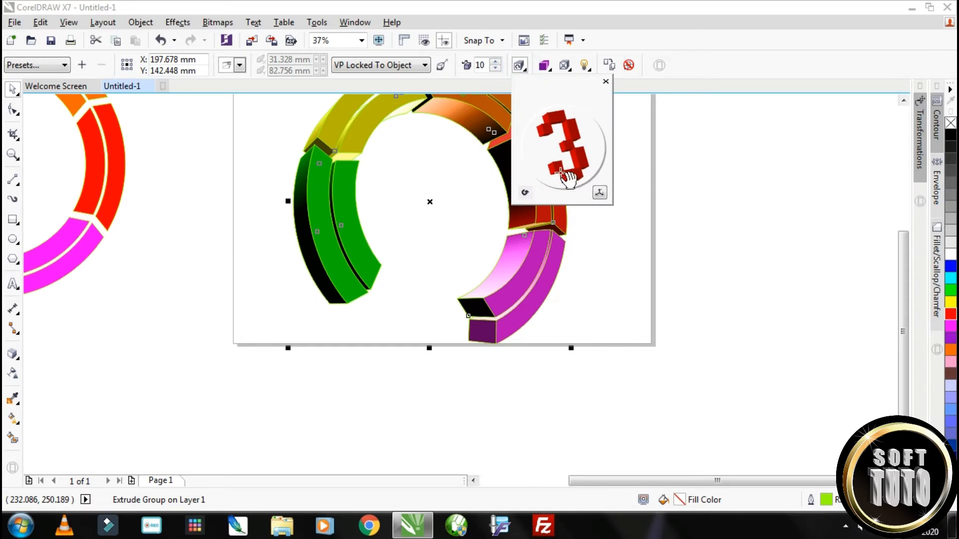
mouse_move(563, 171)
mouse_down()
mouse_move(547, 173)
mouse_move(575, 161)
mouse_up()
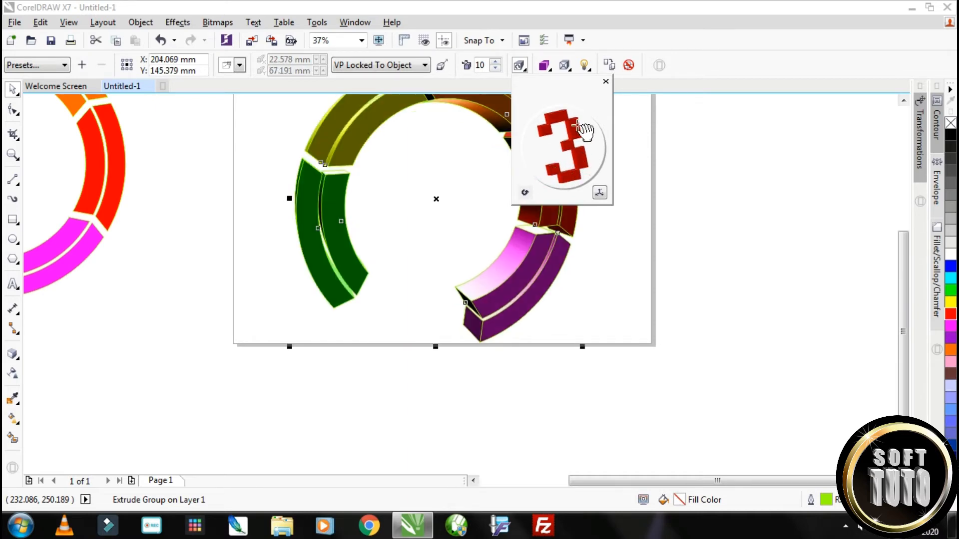
mouse_move(552, 128)
mouse_down()
mouse_move(546, 122)
mouse_move(556, 120)
mouse_up()
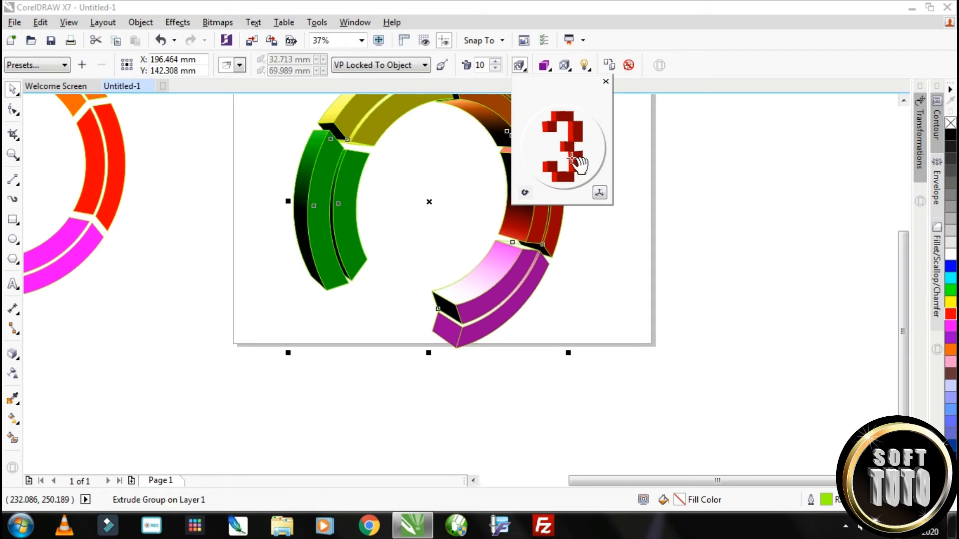
Duplicate the extruded ring and place the copy beside the page
key(ctrl+d)
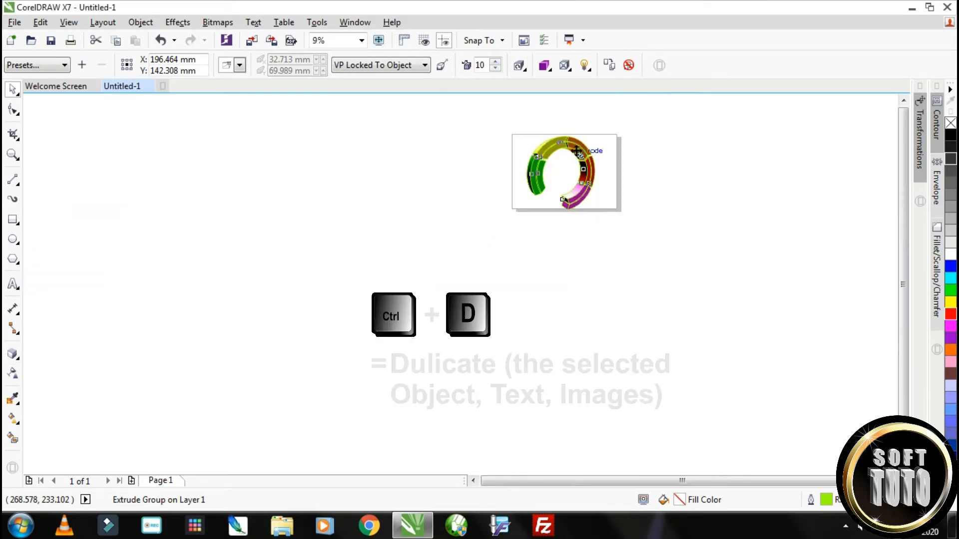
drag(575, 167, 450, 168)
scroll(497, 169, up, 2)
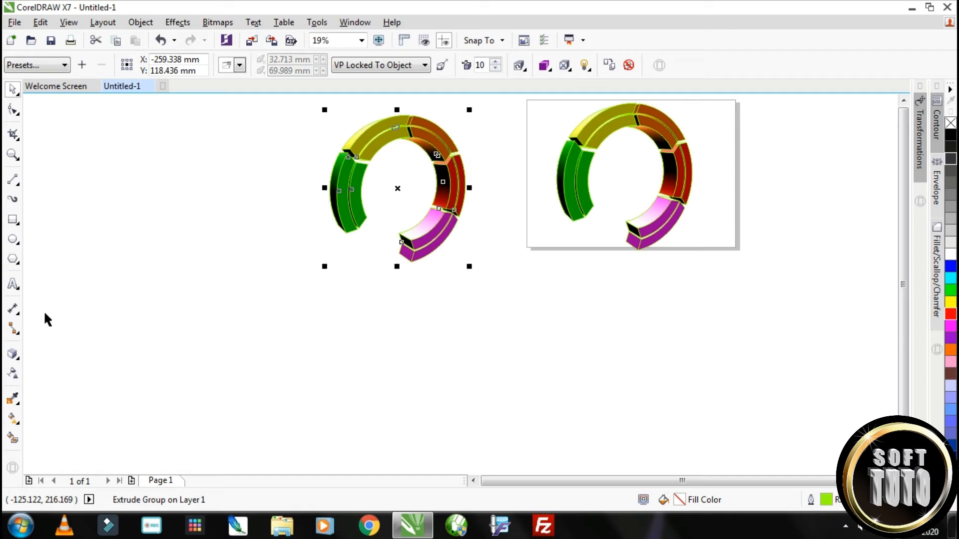
Break apart the ring copy's extrusion, move the extruded part off the flat ring and ungroup it completely
key(ctrl+k)
click(472, 148)
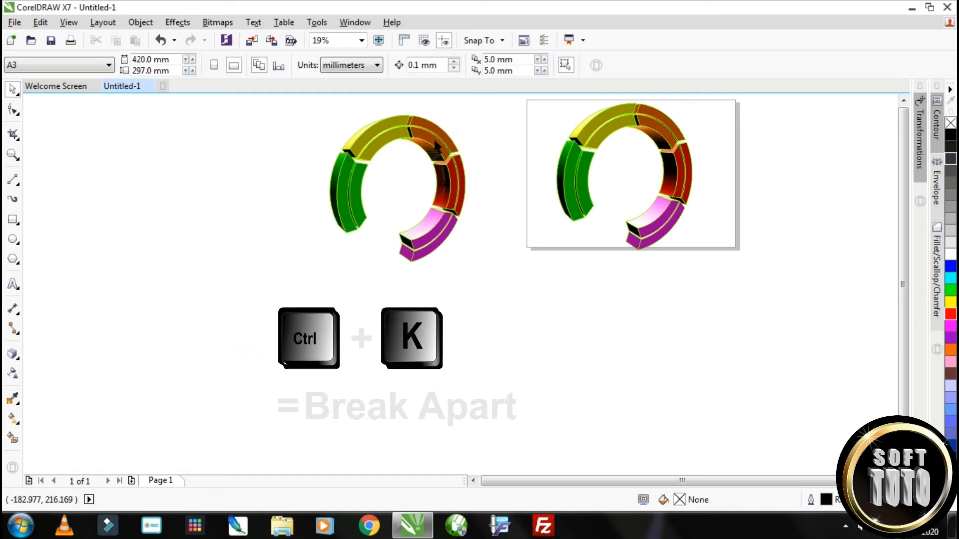
drag(448, 151, 345, 216)
click(461, 67)
click(462, 173)
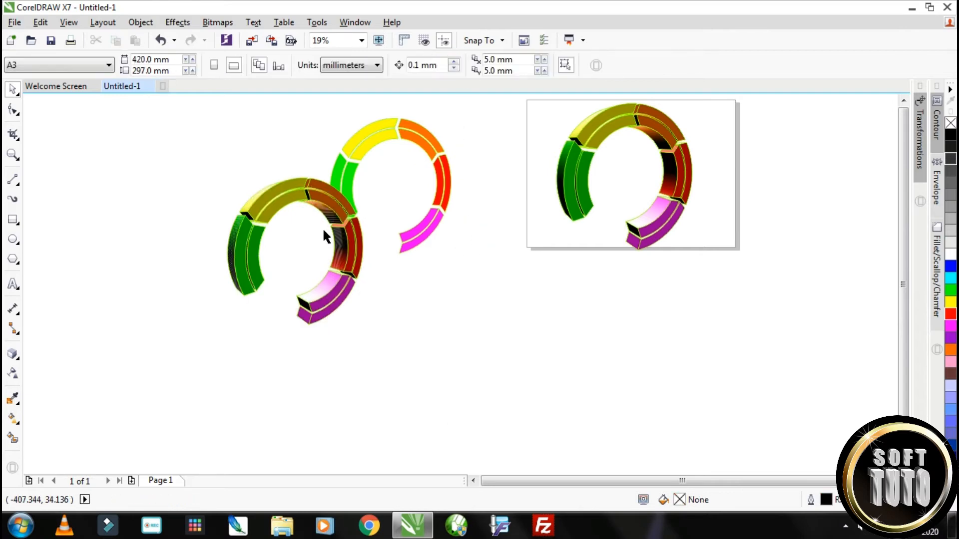
Group the two green front faces of the broken-apart ring and align them over the green segment on the page
click(240, 247)
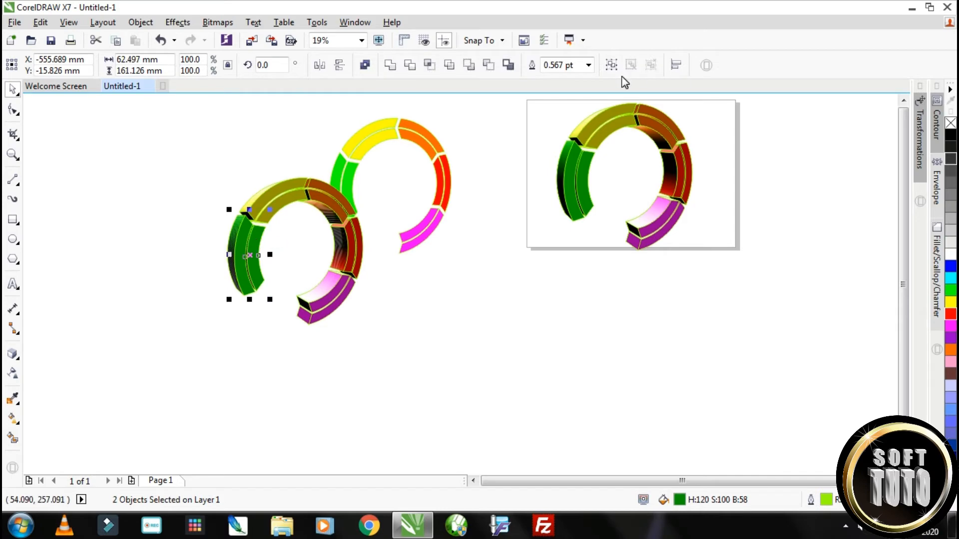
click(611, 65)
drag(257, 242, 590, 167)
scroll(591, 156, up, 2)
scroll(583, 221, up, 2)
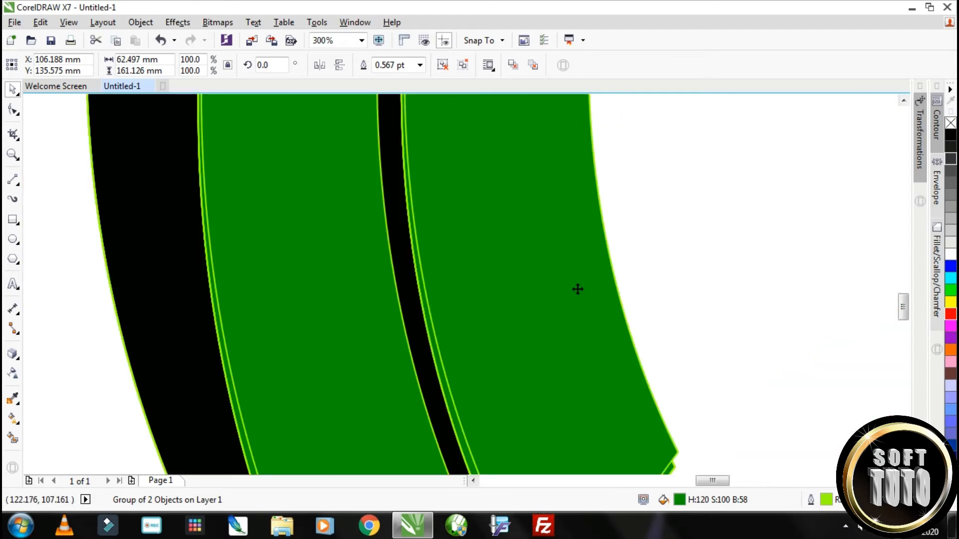
drag(577, 289, 573, 305)
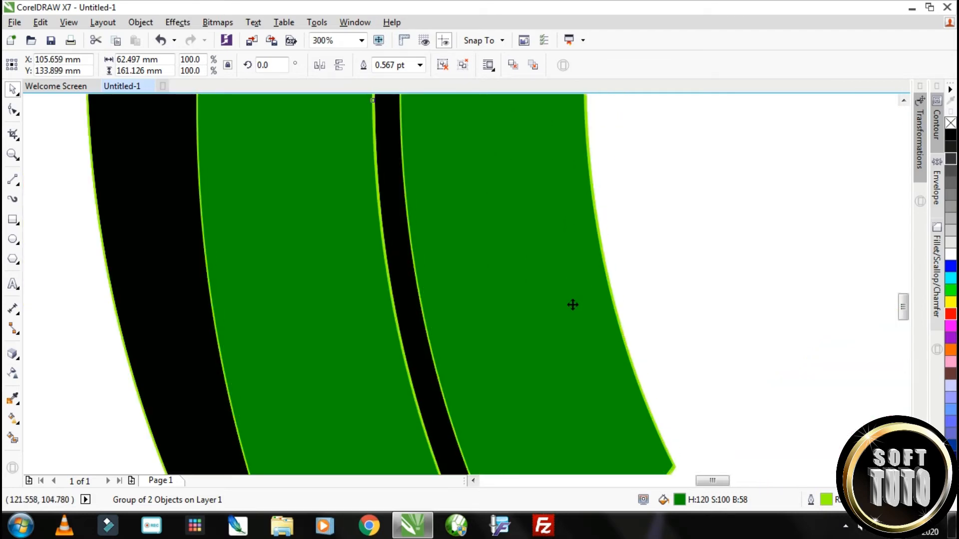
scroll(567, 302, down, 2)
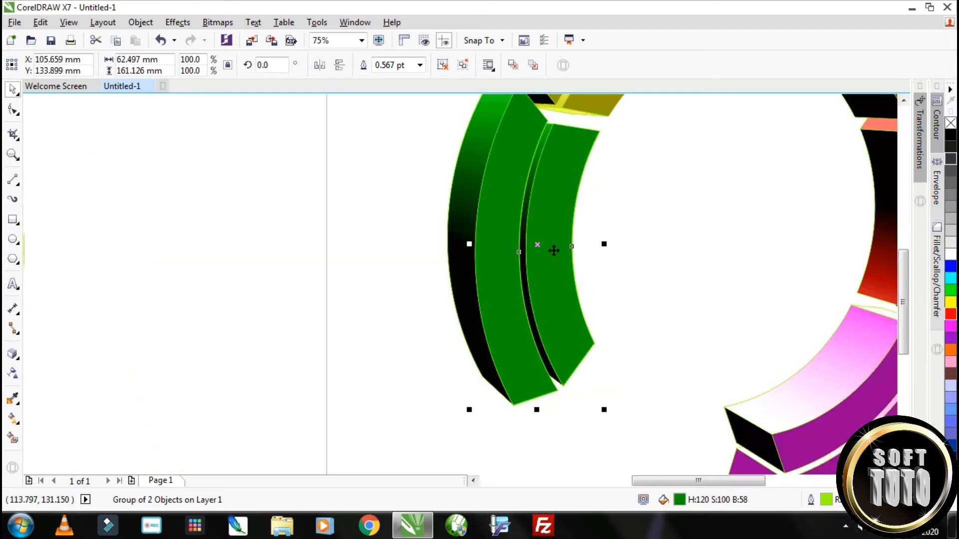
scroll(553, 251, down, 1)
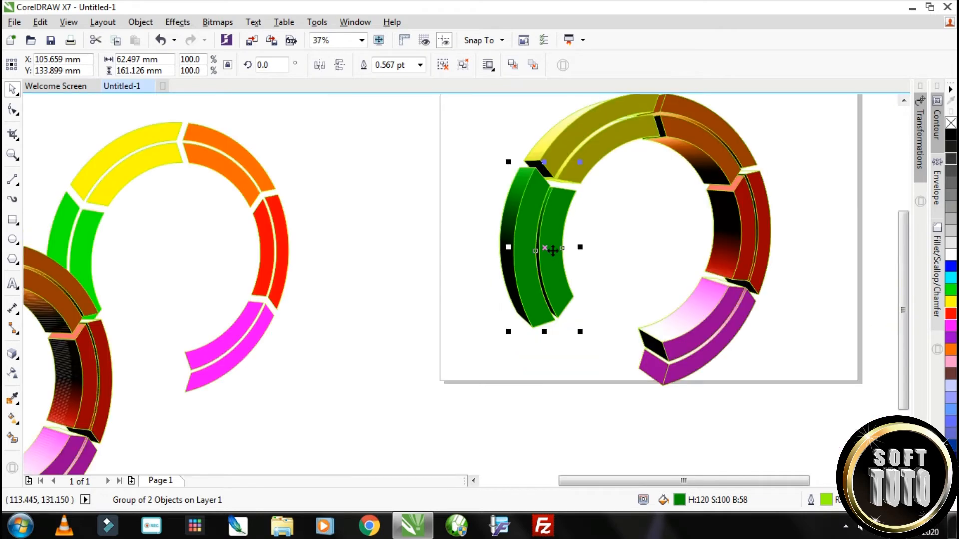
Ungroup the green faces and give the outer one a linear fountain fill of green, yellow and light green, angled lengthwise
click(462, 67)
click(534, 219)
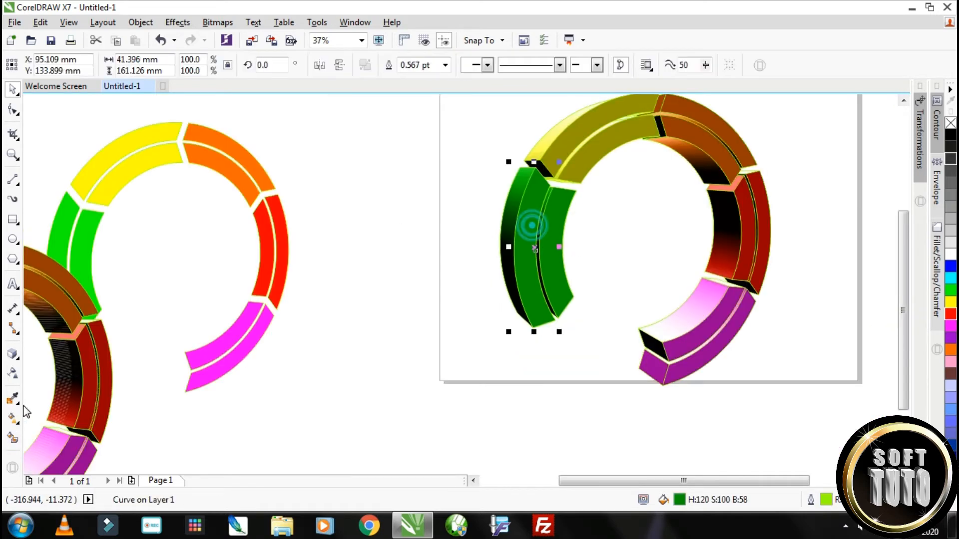
click(14, 421)
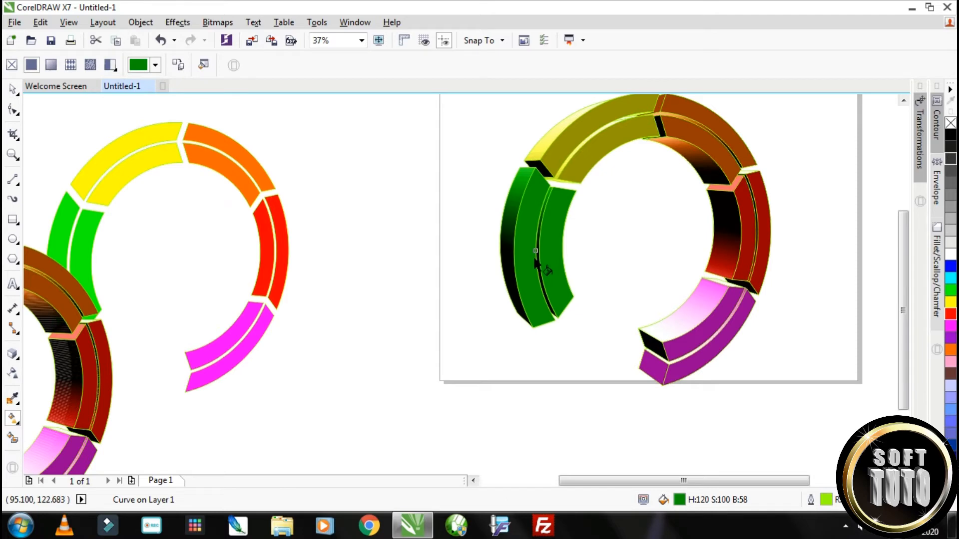
drag(517, 257, 372, 259)
scroll(517, 260, up, 1)
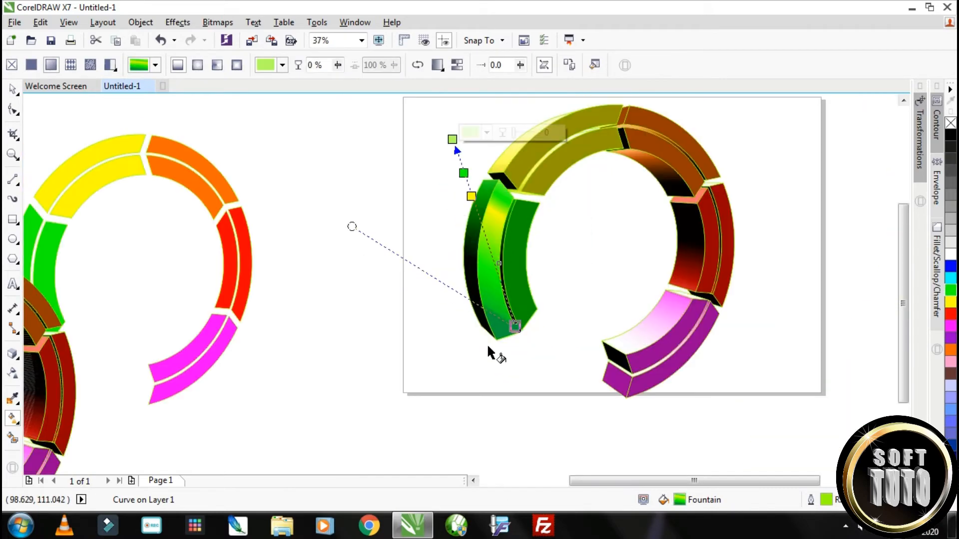
drag(352, 226, 540, 394)
click(516, 328)
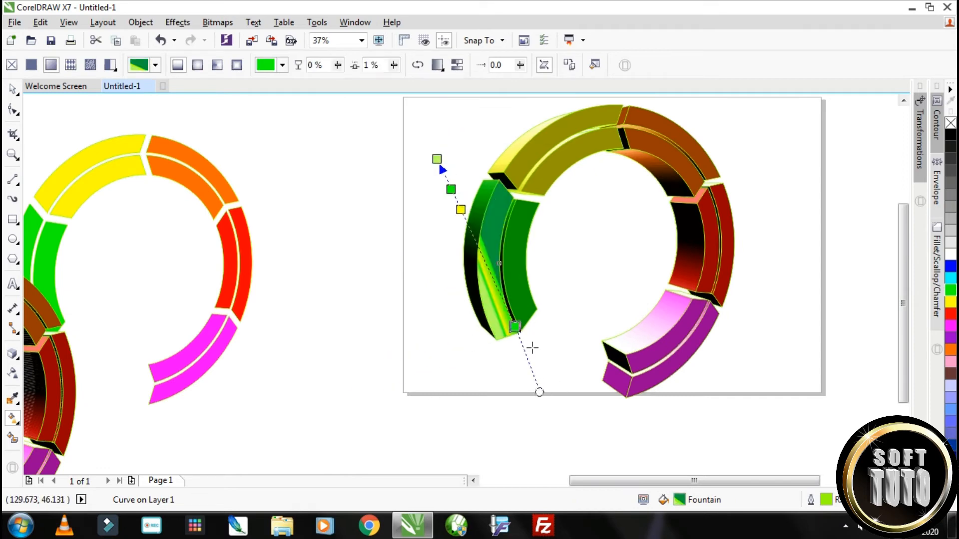
drag(539, 393, 494, 406)
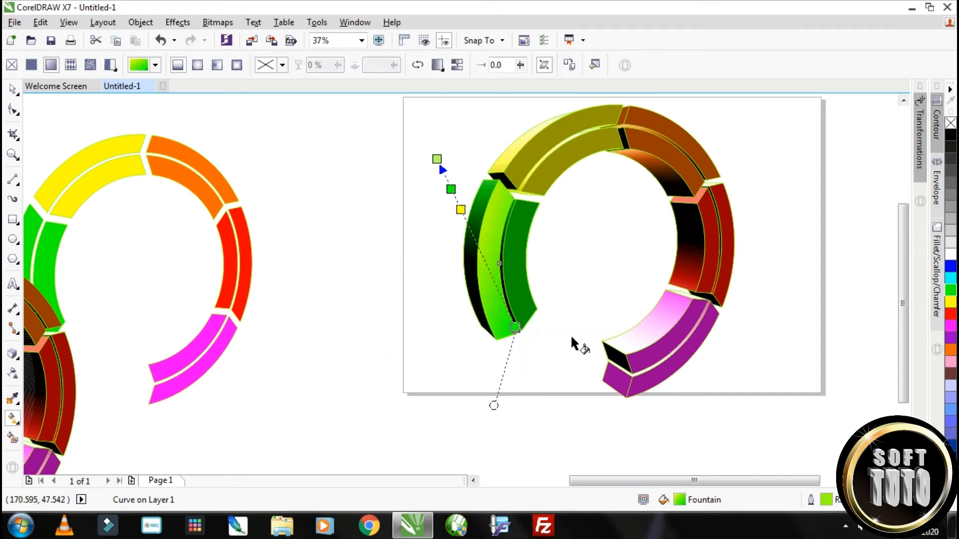
Copy only the fill property from the outer green face to the inner green face
click(13, 89)
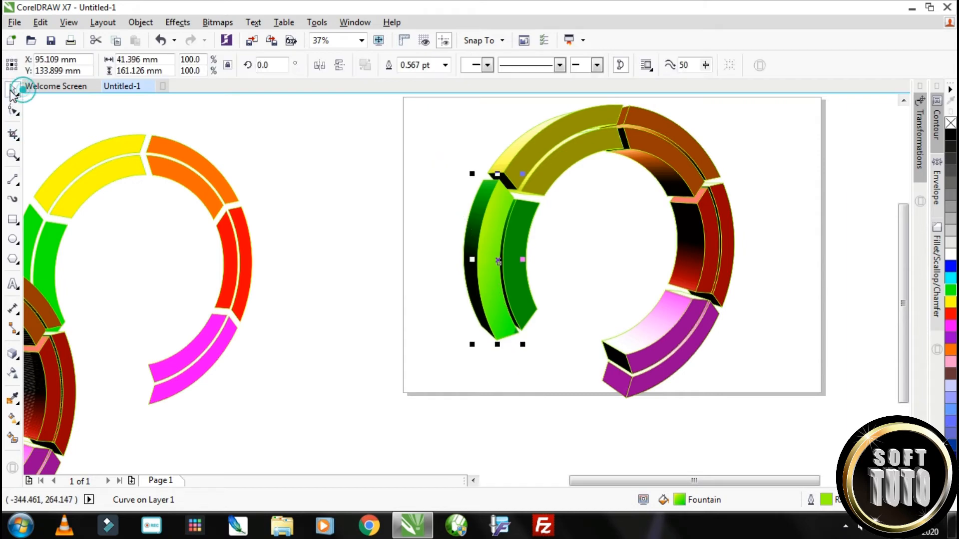
click(521, 242)
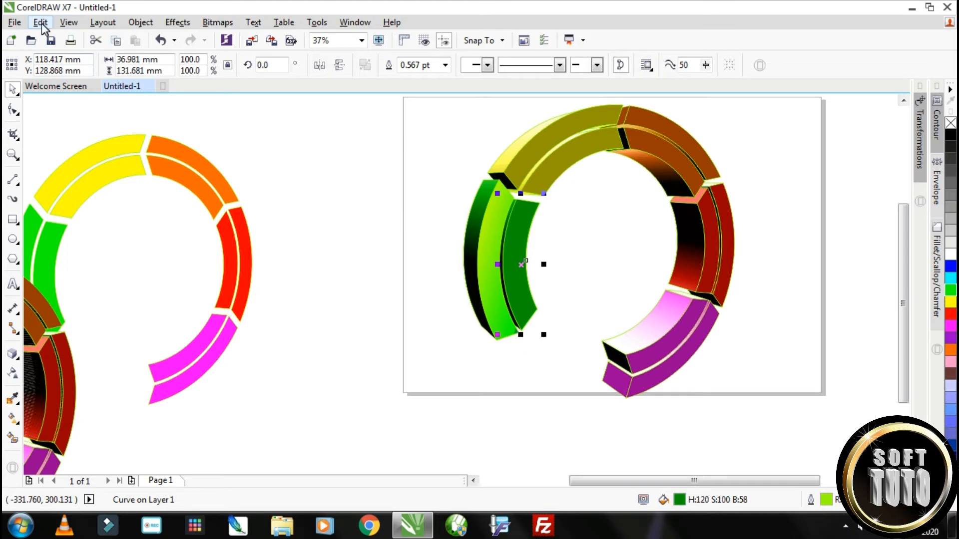
click(40, 23)
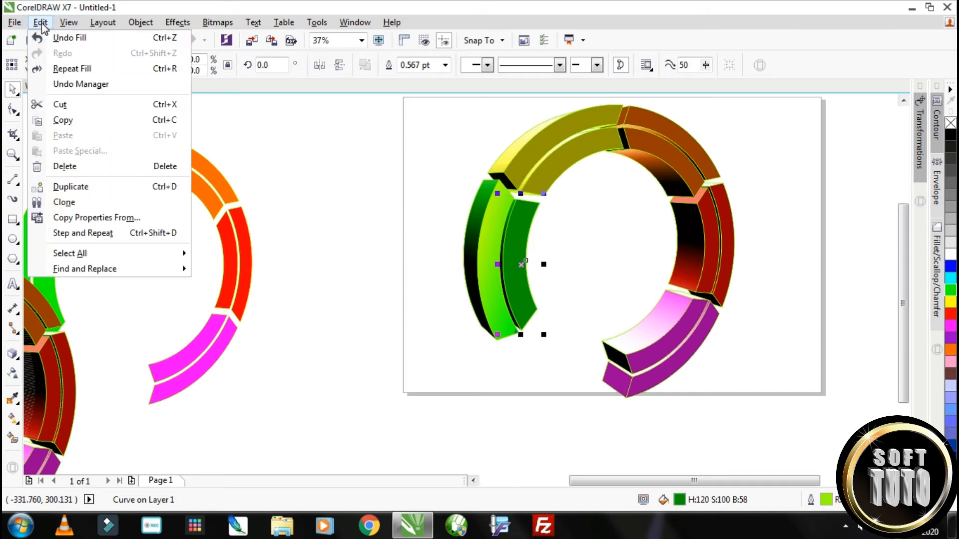
click(87, 220)
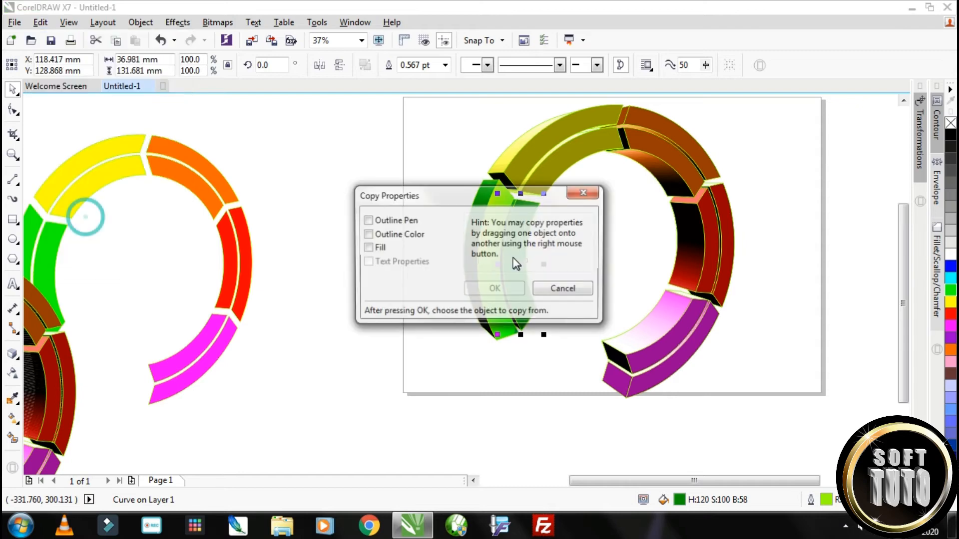
click(367, 247)
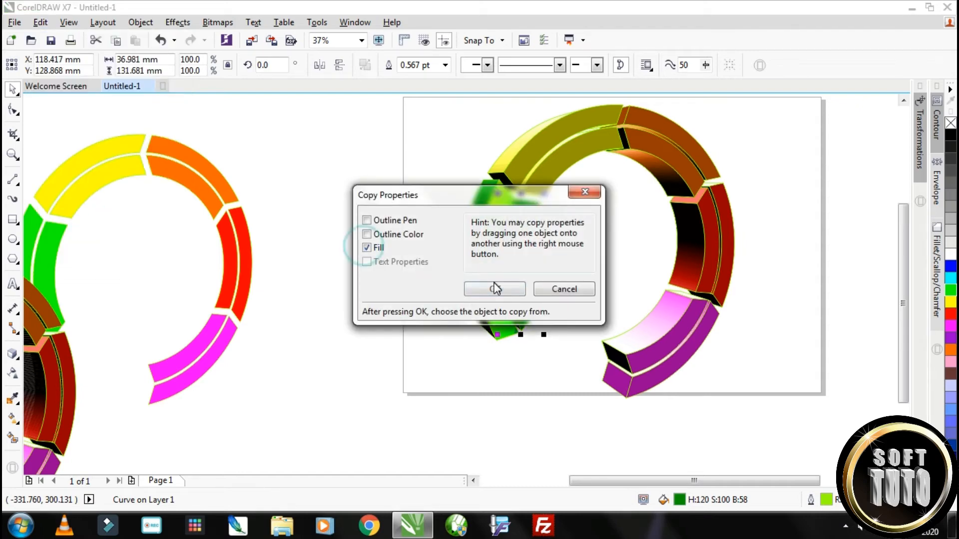
click(494, 289)
click(487, 237)
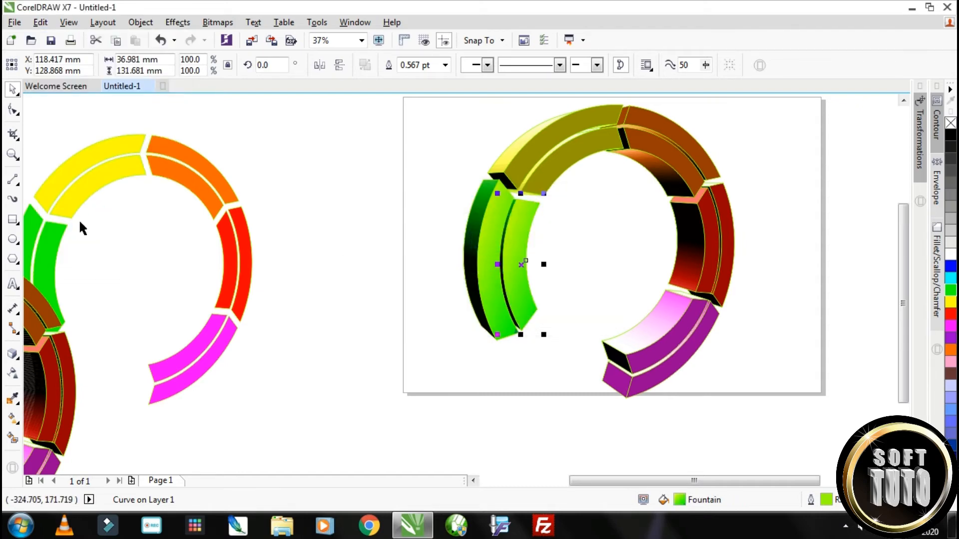
click(15, 88)
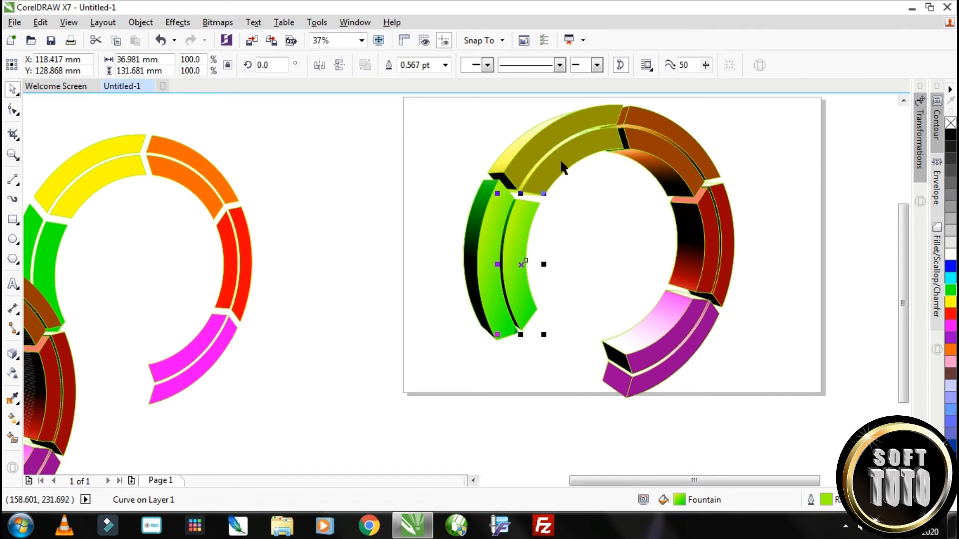
scroll(250, 319, down, 2)
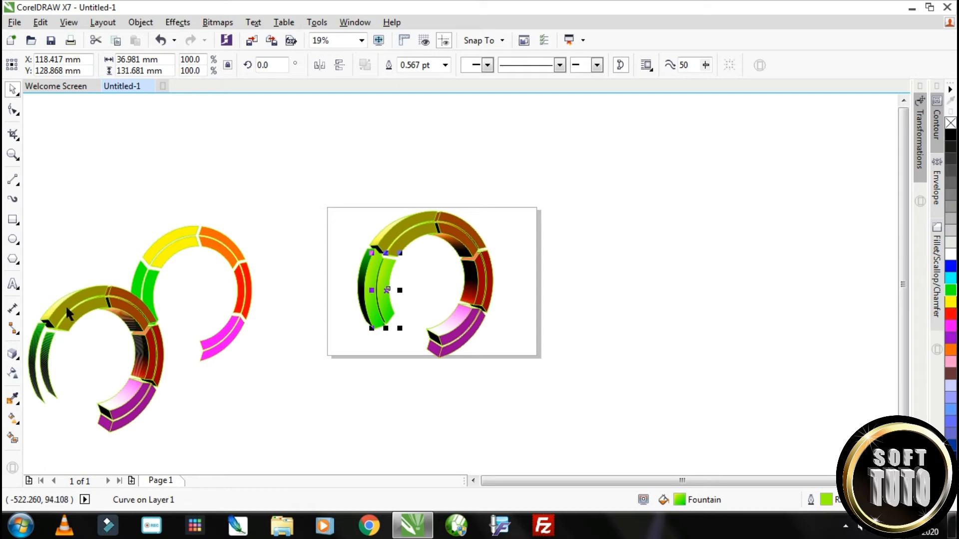
click(94, 309)
drag(94, 309, 127, 250)
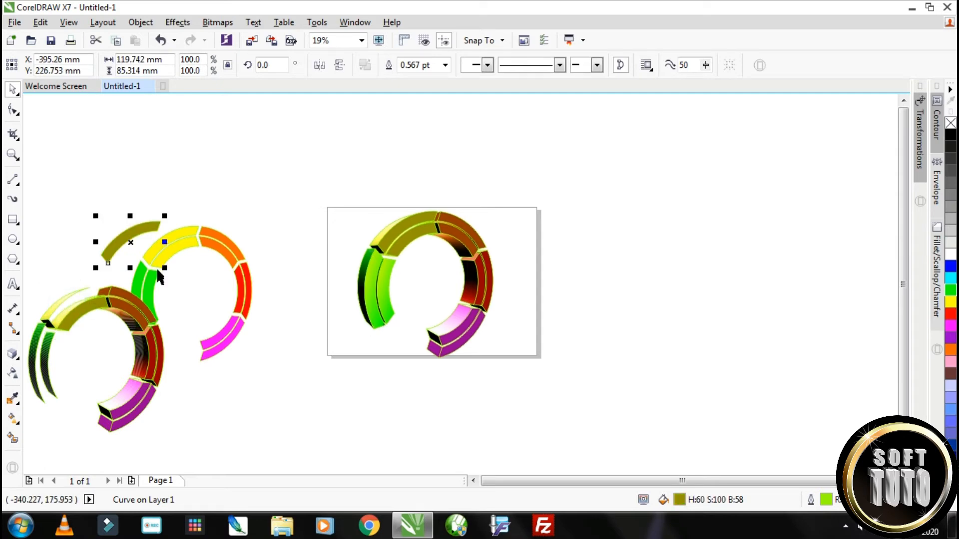
key(ctrl+z)
Move the two yellow front faces of the broken-apart ring together onto the yellow segment of the ring on the page
shift+click(96, 304)
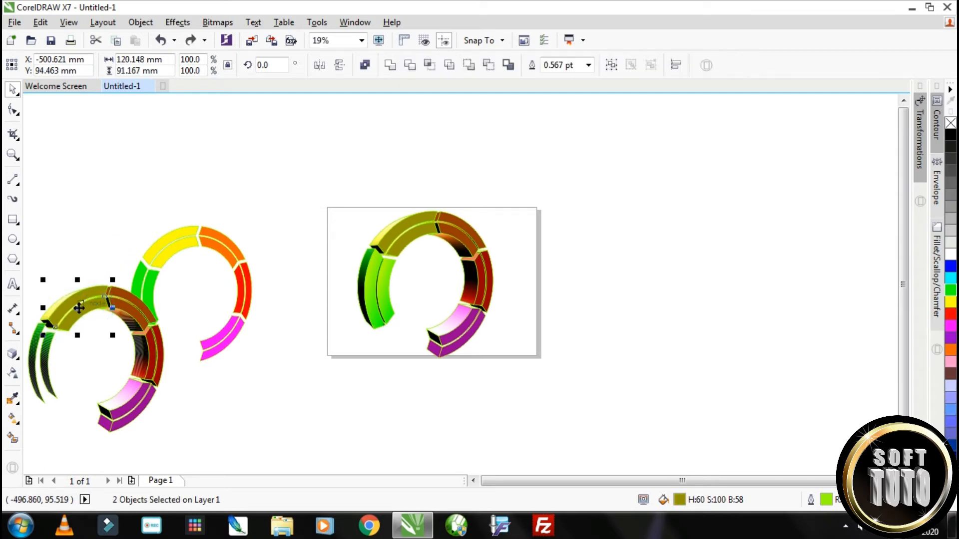
drag(78, 308, 410, 233)
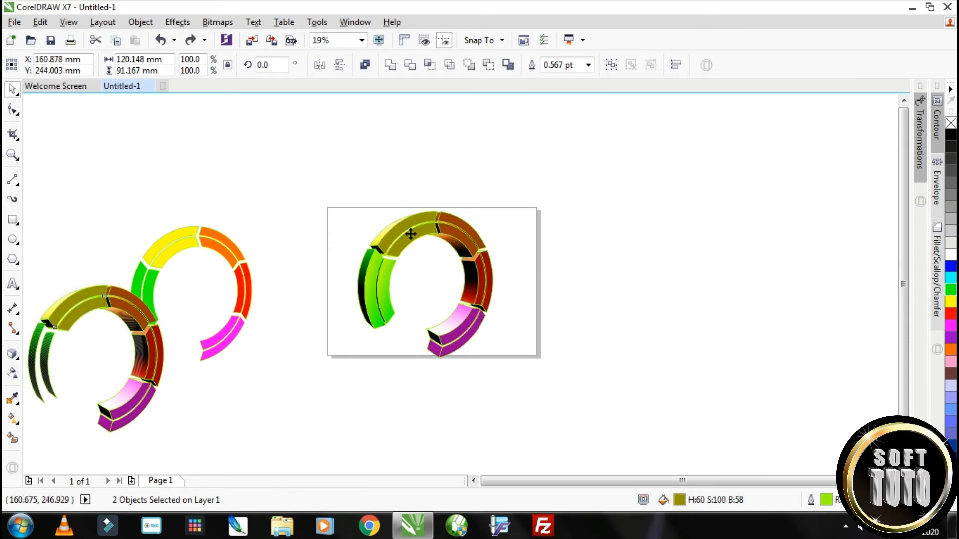
scroll(410, 233, up, 3)
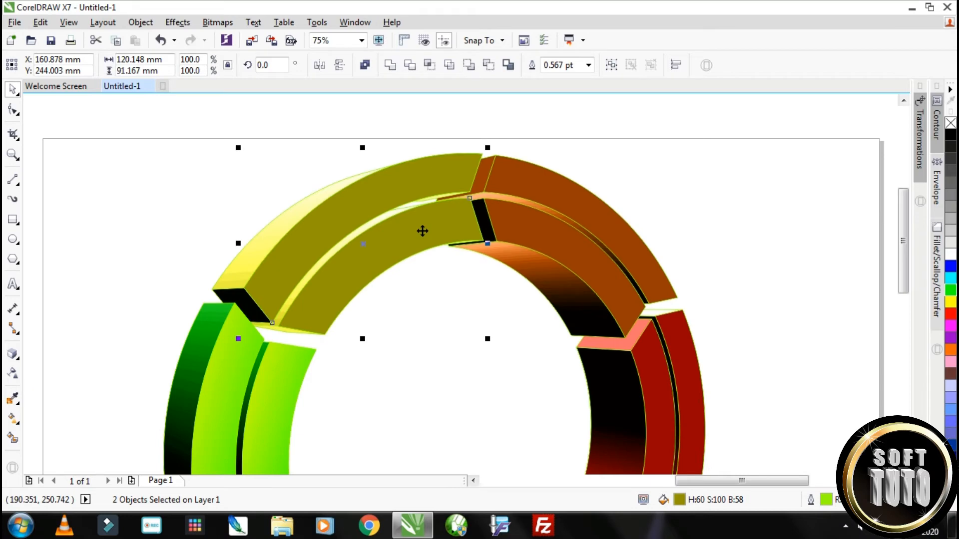
scroll(295, 323, up, 2)
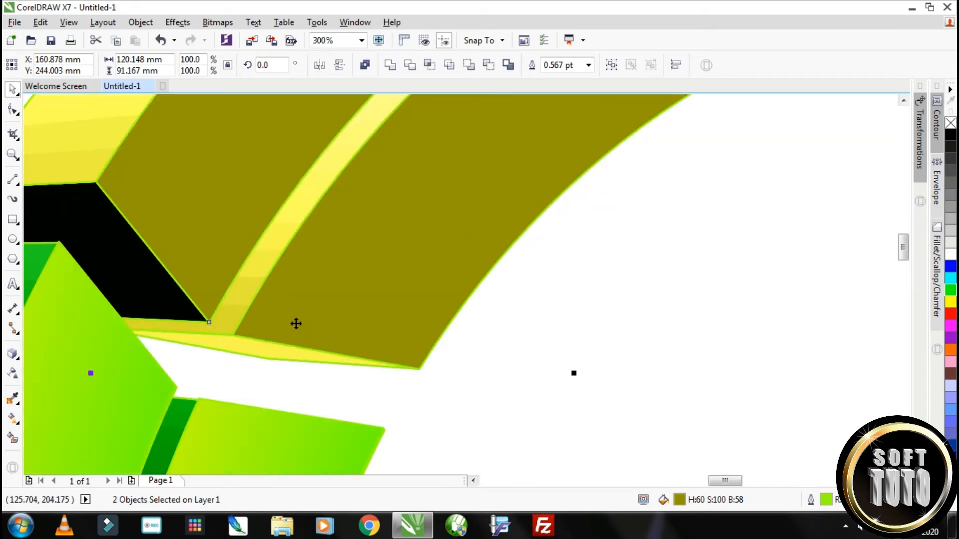
scroll(355, 286, down, 4)
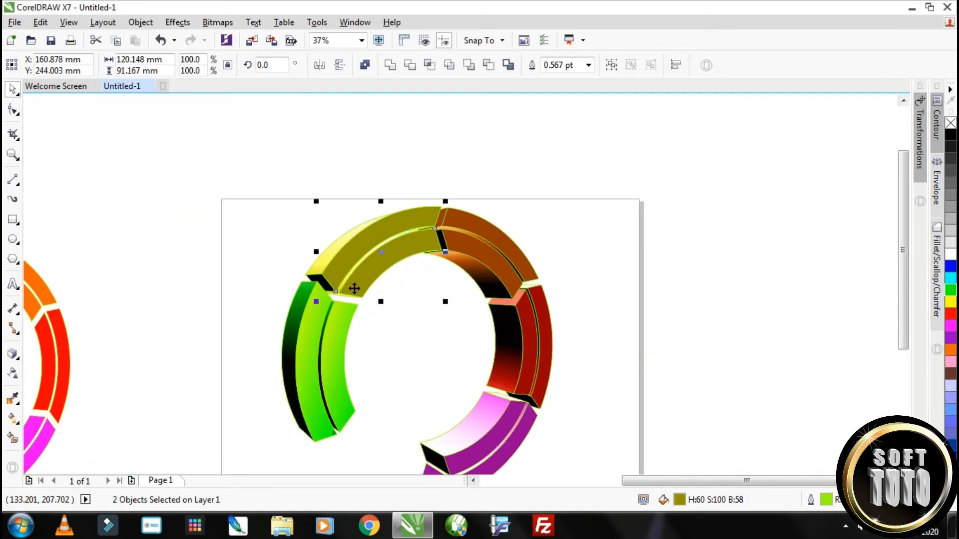
Give the inner yellow front face a lengthwise linear fountain fill from olive to yellow (#FFFF00), and the outer face a matching one
click(122, 230)
click(387, 260)
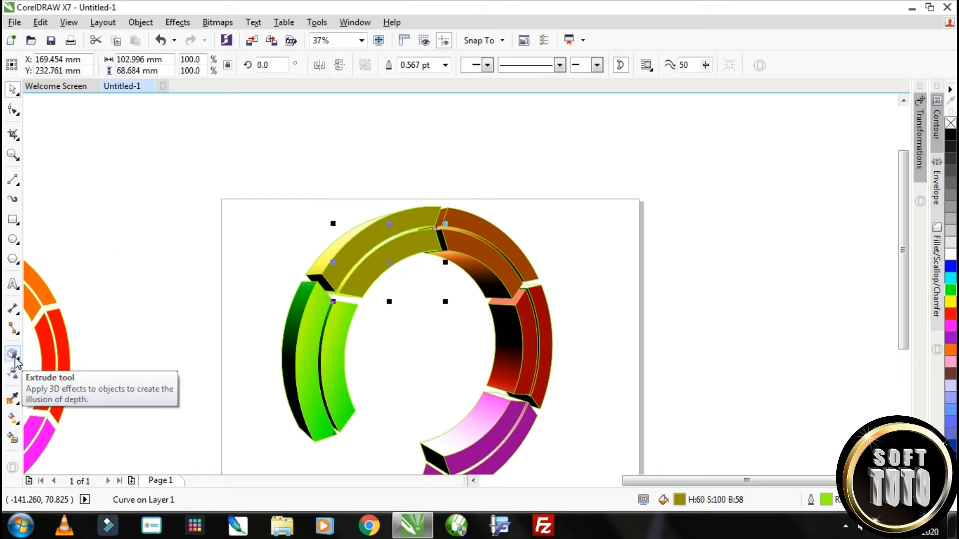
click(19, 424)
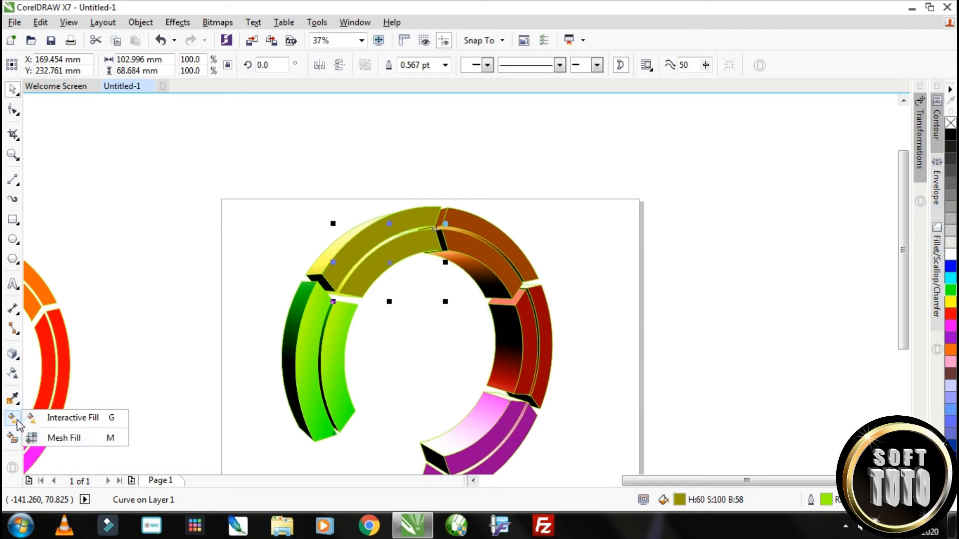
click(55, 419)
drag(360, 276, 362, 295)
drag(420, 239, 436, 222)
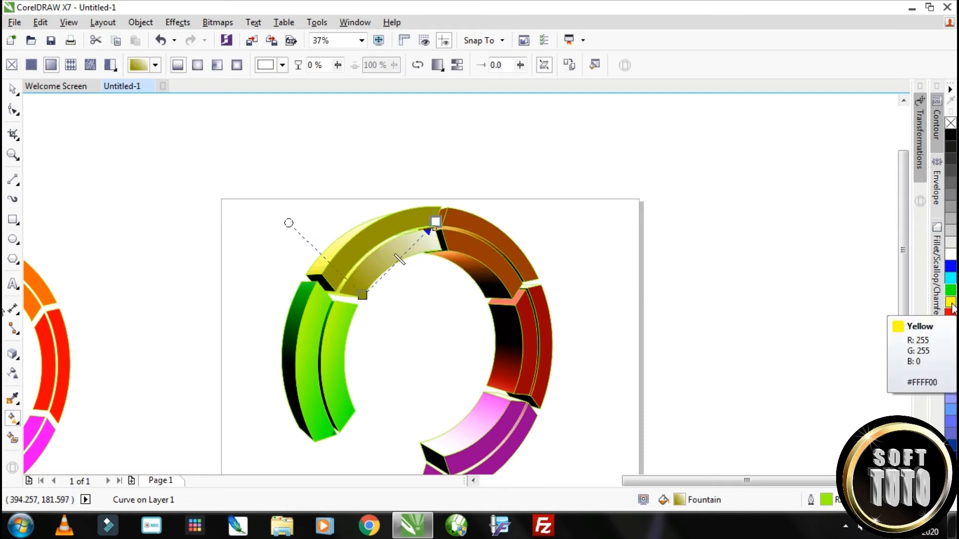
drag(953, 307, 436, 222)
key(space)
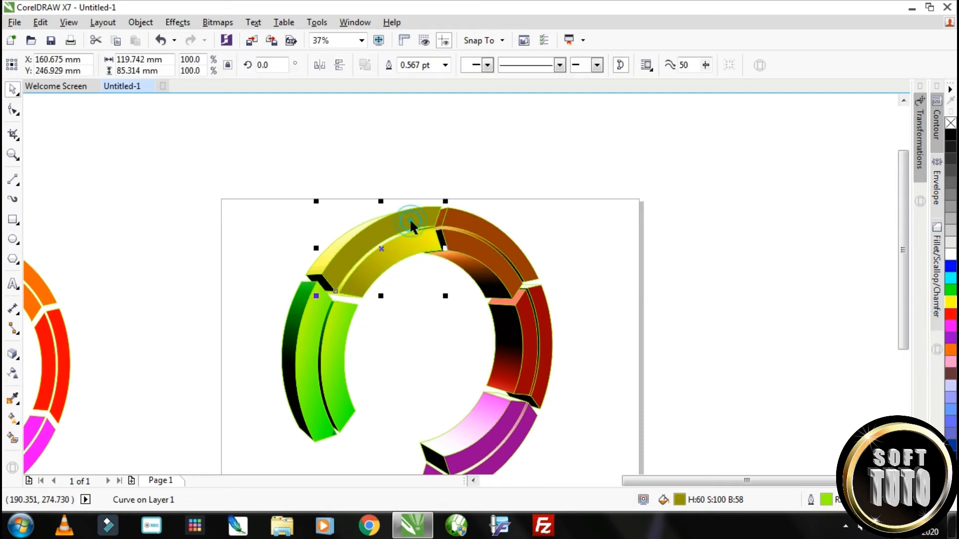
Move the two orange front faces of the broken-apart ring together onto the orange segment of the ring on the page
scroll(333, 315, down, 1)
click(74, 358)
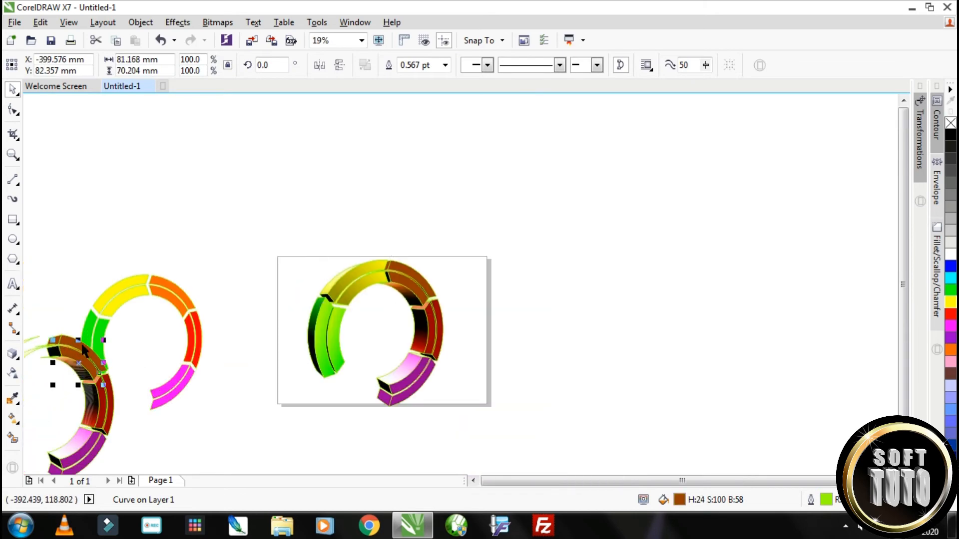
shift+click(84, 354)
drag(84, 355, 413, 281)
scroll(414, 281, up, 3)
drag(271, 123, 261, 115)
Color the two orange front faces bright orange and apply a lengthwise linear fountain fill fading from orange to white
click(951, 352)
scroll(499, 320, down, 1)
key(g)
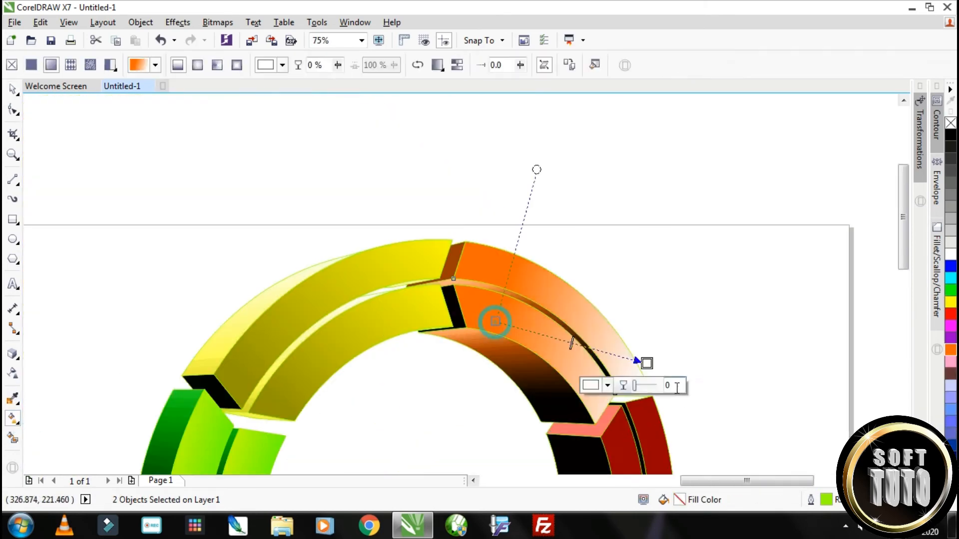
scroll(555, 380, down, 2)
scroll(555, 380, up, 1)
key(space)
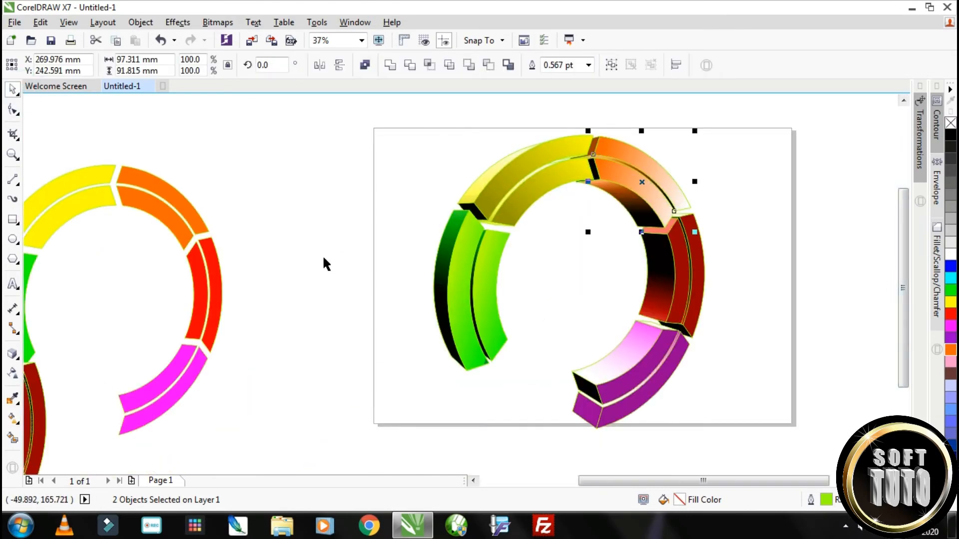
Fill the two dark red front faces of the broken-apart ring with red (#FF0000) and align them over the page ring's red segment
scroll(322, 255, down, 1)
key(Escape)
scroll(205, 310, up, 2)
click(222, 314)
shift+click(204, 318)
drag(204, 318, 697, 261)
scroll(706, 294, down, 2)
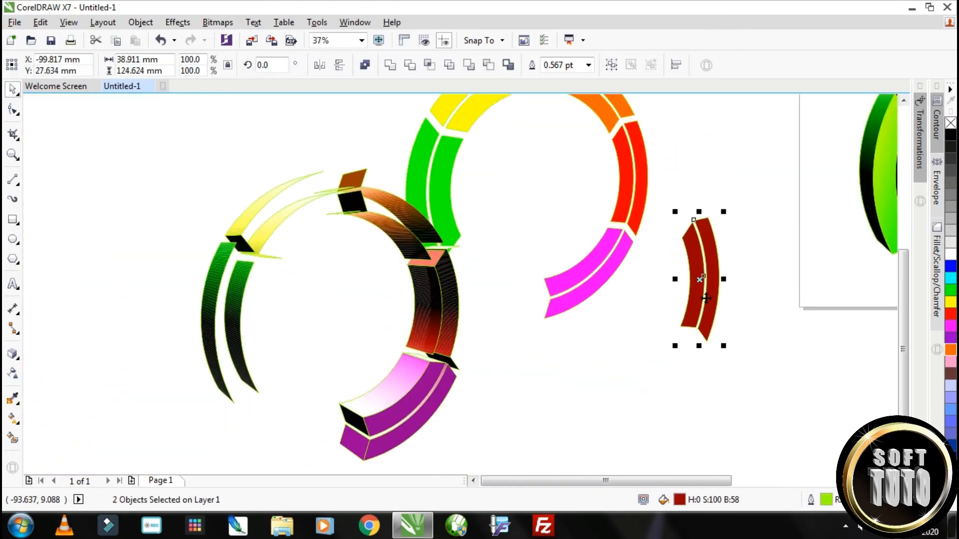
scroll(812, 268, up, 2)
click(951, 313)
scroll(508, 337, down, 2)
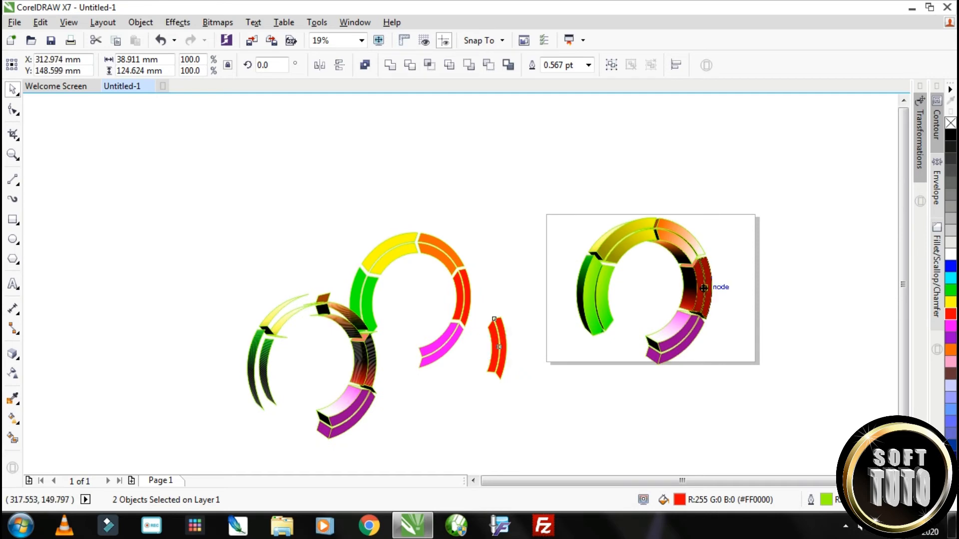
scroll(493, 199, up, 5)
scroll(518, 259, down, 3)
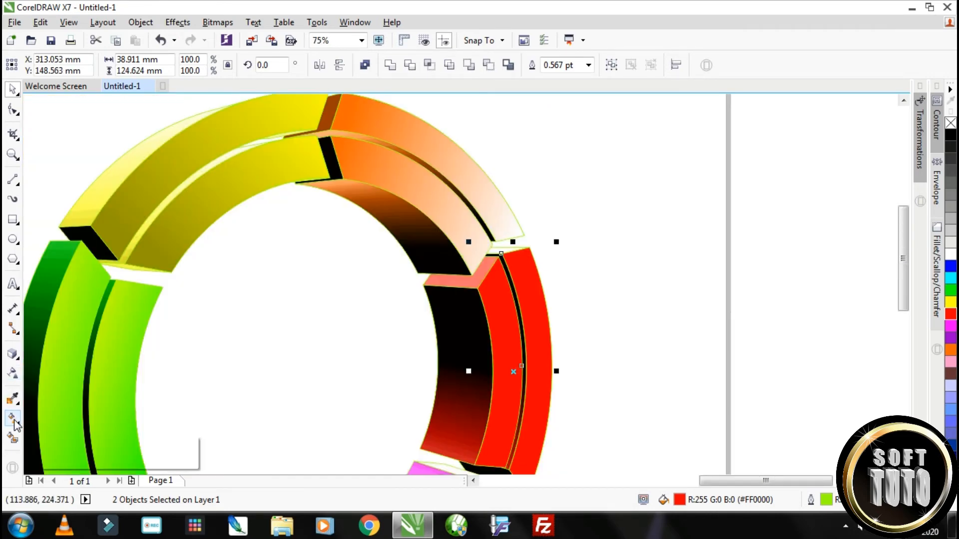
Apply a lengthwise linear fountain fill fading from red to white to the two red front faces
click(13, 419)
drag(503, 443, 517, 466)
scroll(534, 339, down, 1)
click(13, 89)
Move the two purple front faces of the broken-apart ring together onto the purple segment of the ring on the page
scroll(430, 279, down, 2)
scroll(324, 387, up, 2)
click(134, 276)
shift+click(148, 292)
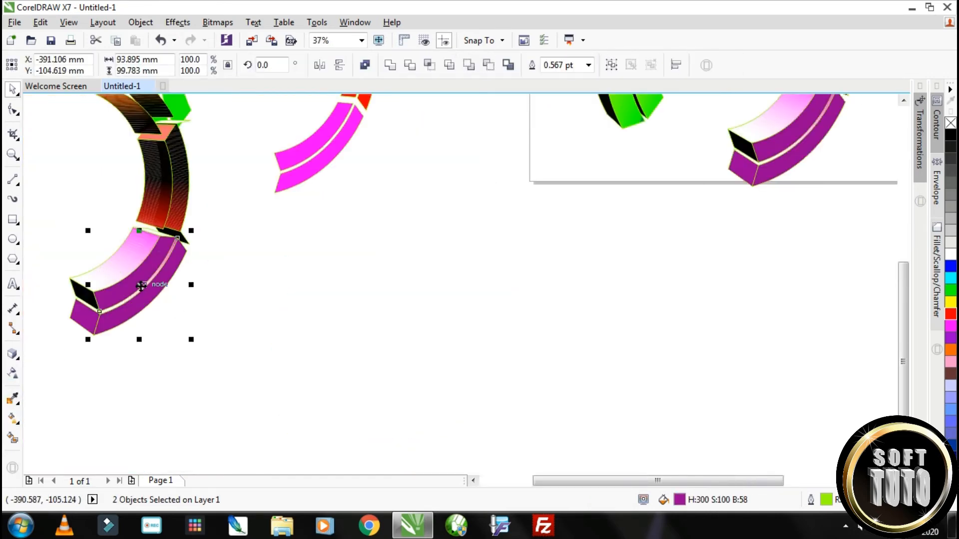
drag(141, 286, 798, 138)
scroll(782, 209, down, 2)
scroll(803, 175, up, 2)
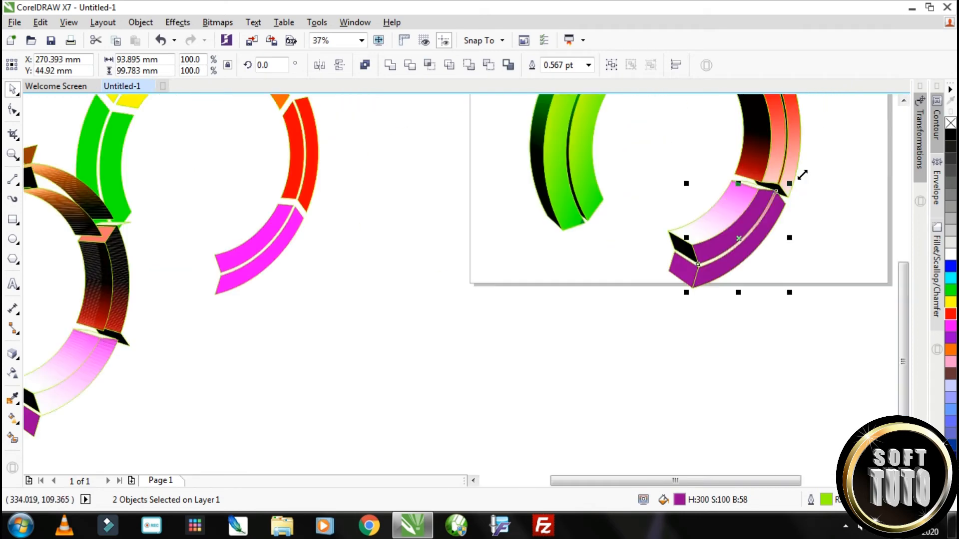
Apply a linear fountain fill to the two purple front faces, running from purple at the upper end to white at the lower end
click(13, 420)
drag(699, 256, 800, 192)
mouse_move(700, 254)
mouse_down()
mouse_move(779, 171)
mouse_move(766, 204)
mouse_up()
mouse_move(801, 193)
mouse_down()
mouse_move(729, 280)
mouse_move(698, 267)
mouse_up()
click(766, 205)
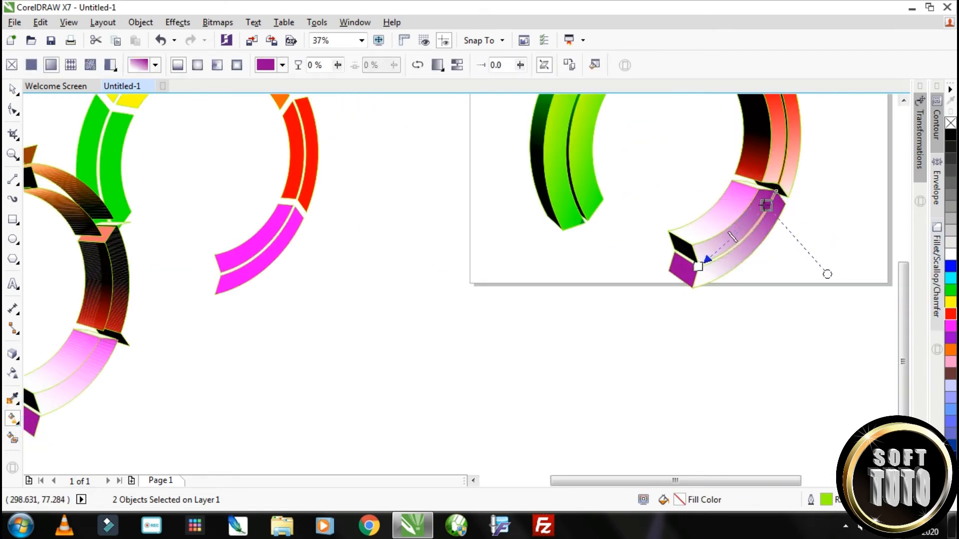
scroll(607, 163, down, 2)
key(space)
scroll(609, 159, up, 2)
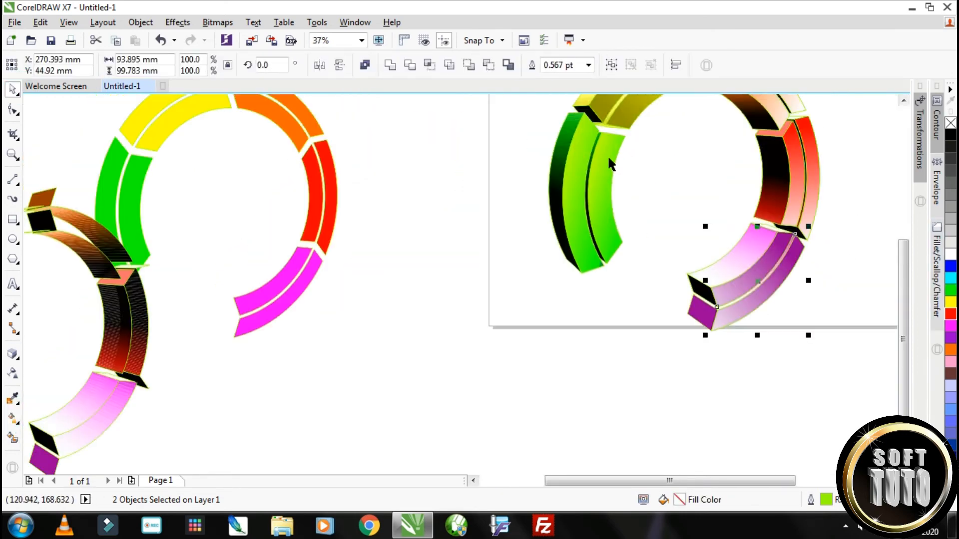
click(607, 230)
scroll(608, 227, down, 2)
scroll(619, 214, up, 2)
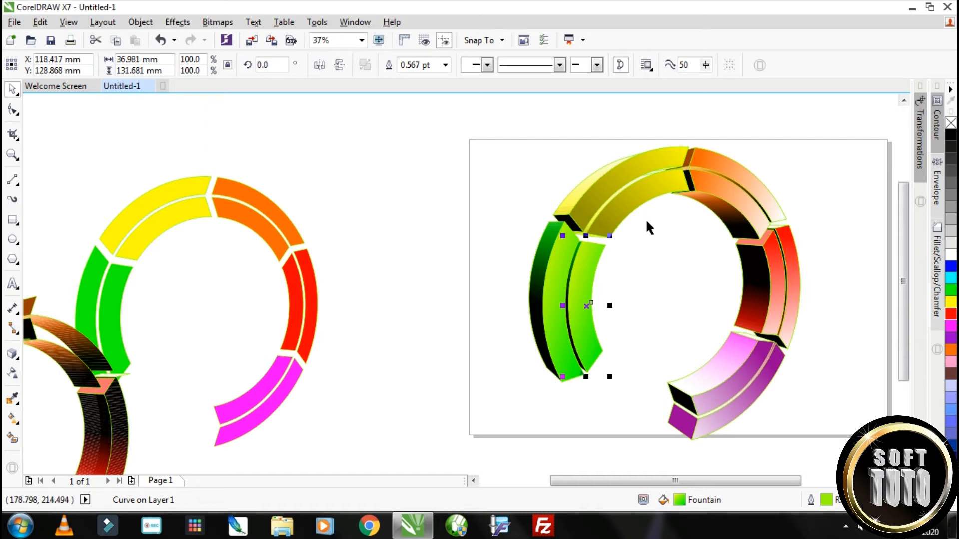
click(551, 239)
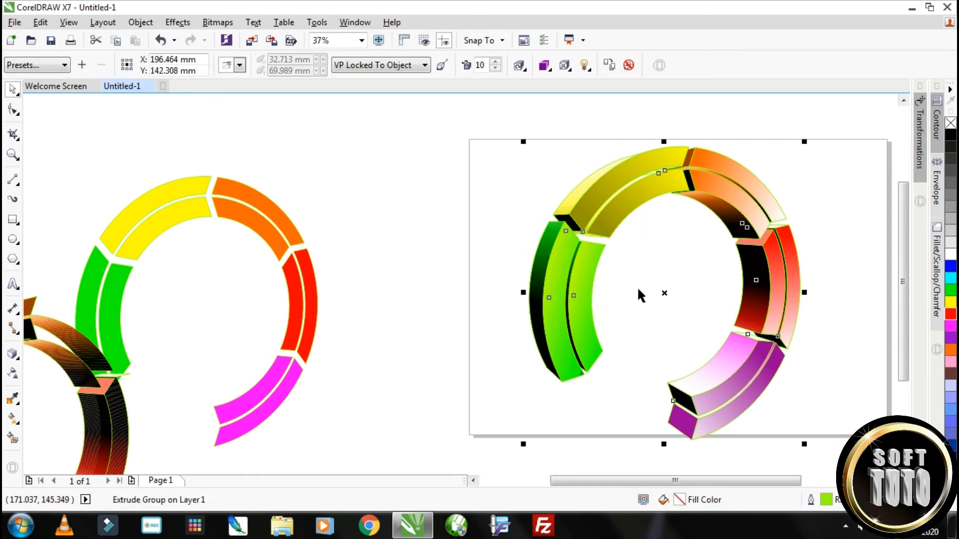
scroll(641, 295, down, 2)
click(739, 406)
Try outline widths of 1.0 pt and 8.0 pt on the inner yellow front face, and settle on 2.0 pt
scroll(642, 246, up, 4)
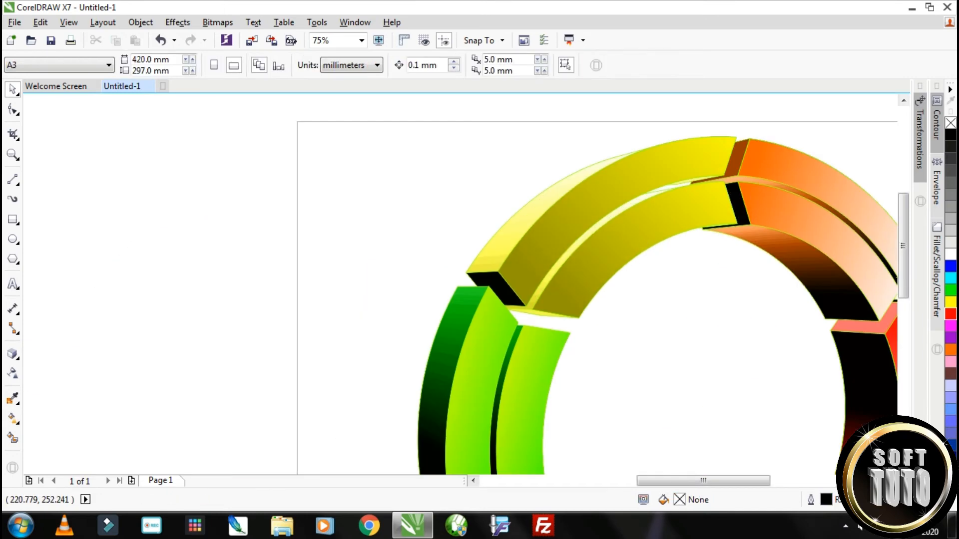
scroll(731, 233, up, 2)
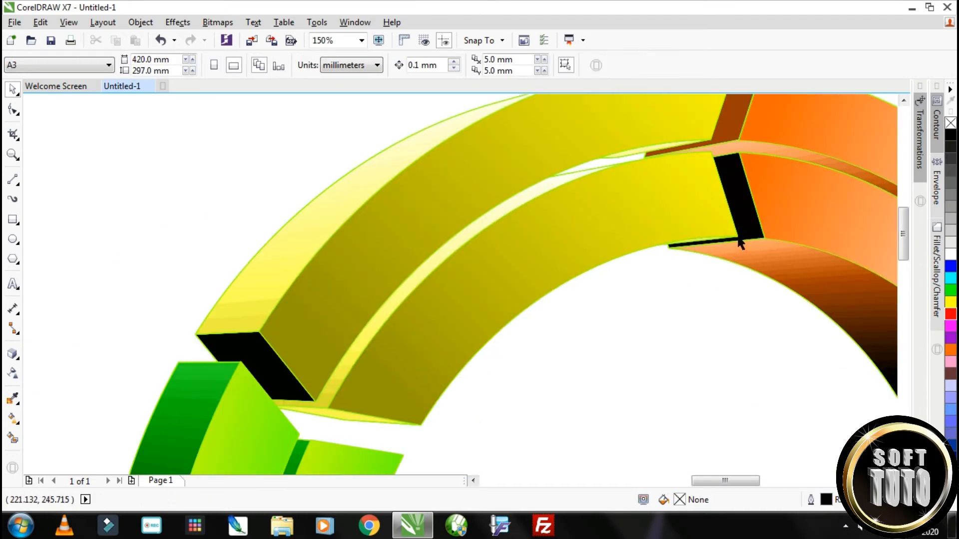
click(740, 243)
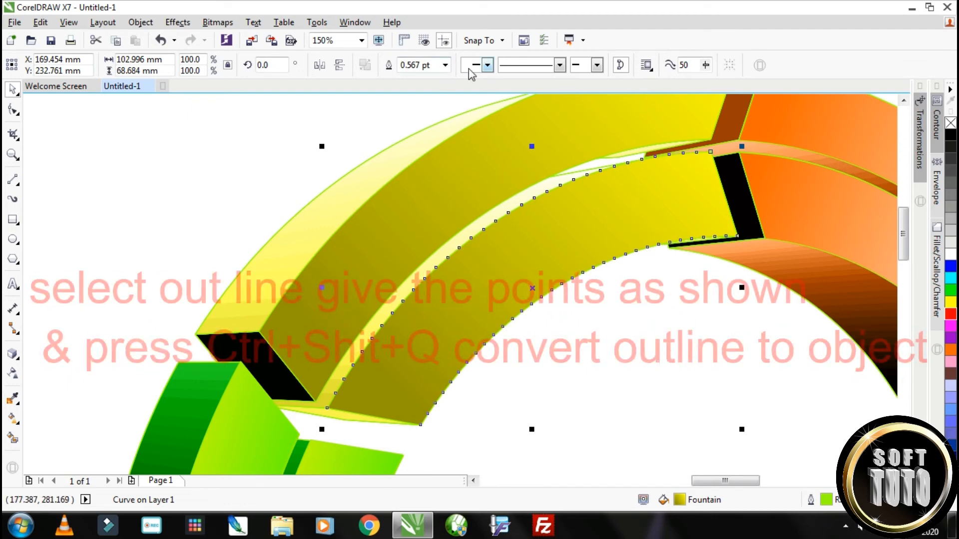
click(445, 65)
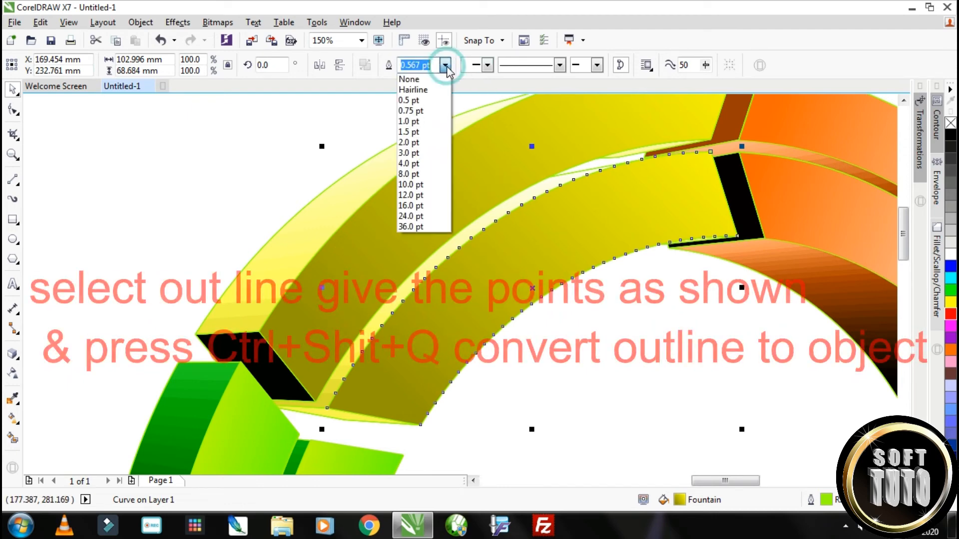
click(426, 122)
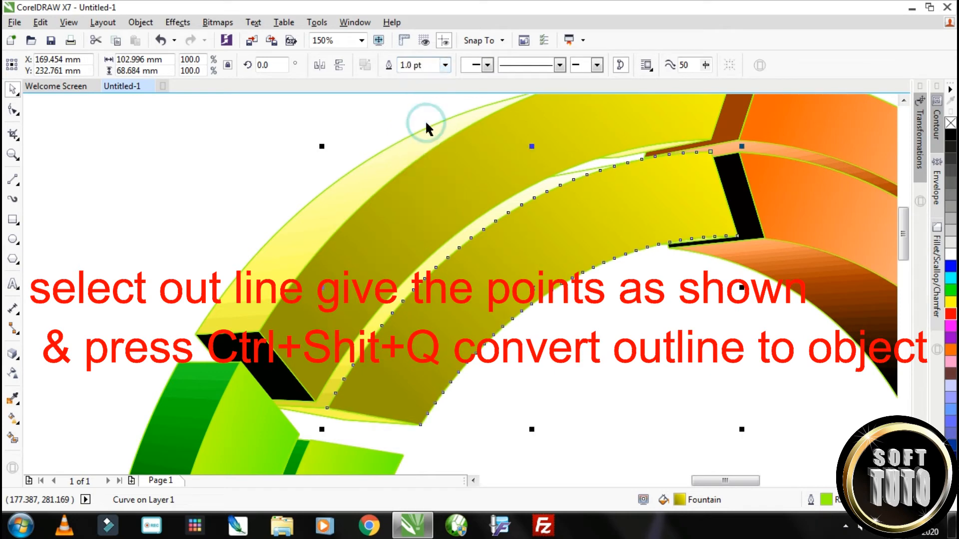
click(445, 65)
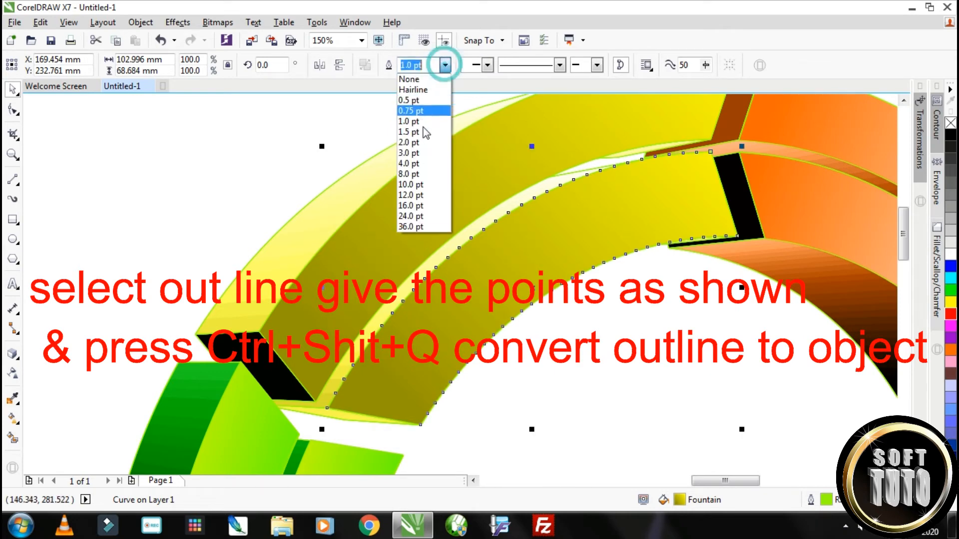
click(413, 174)
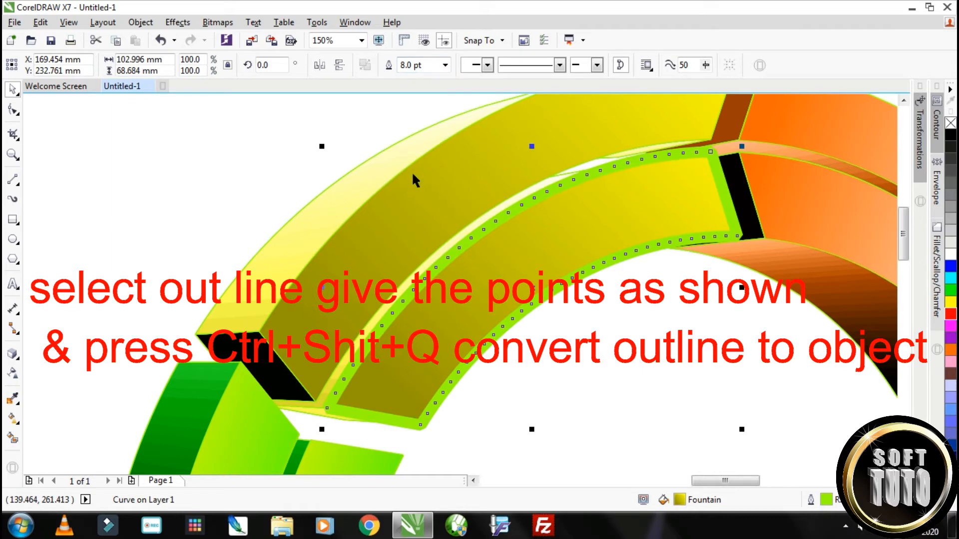
click(445, 65)
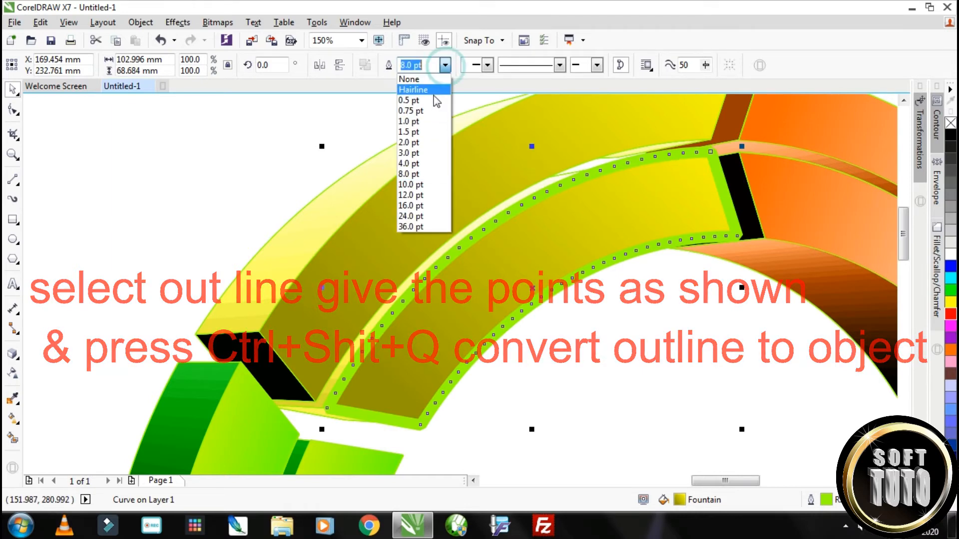
click(415, 142)
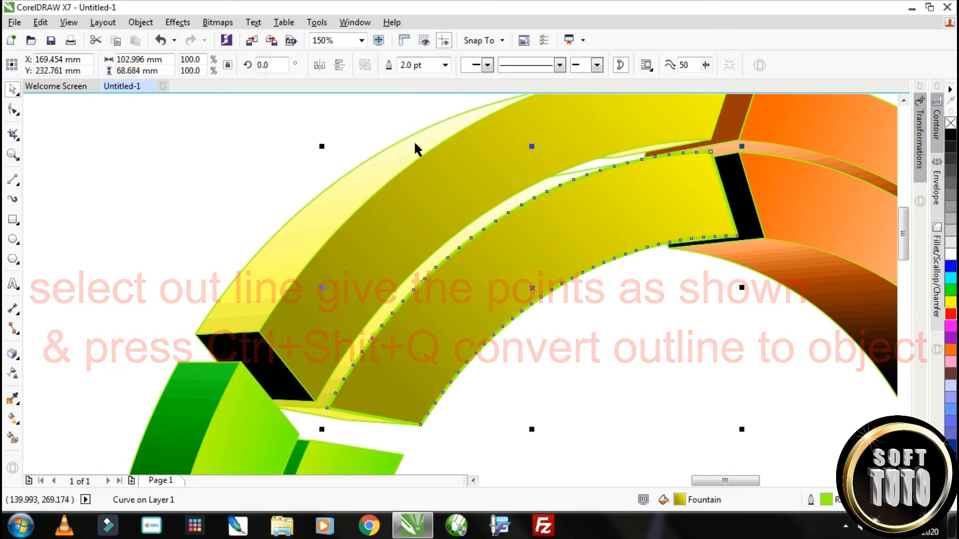
click(698, 146)
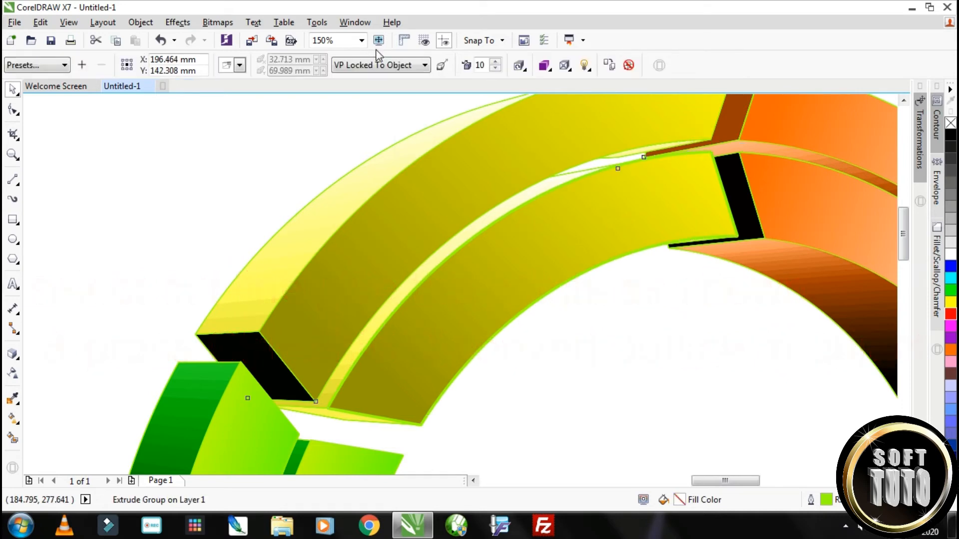
click(495, 69)
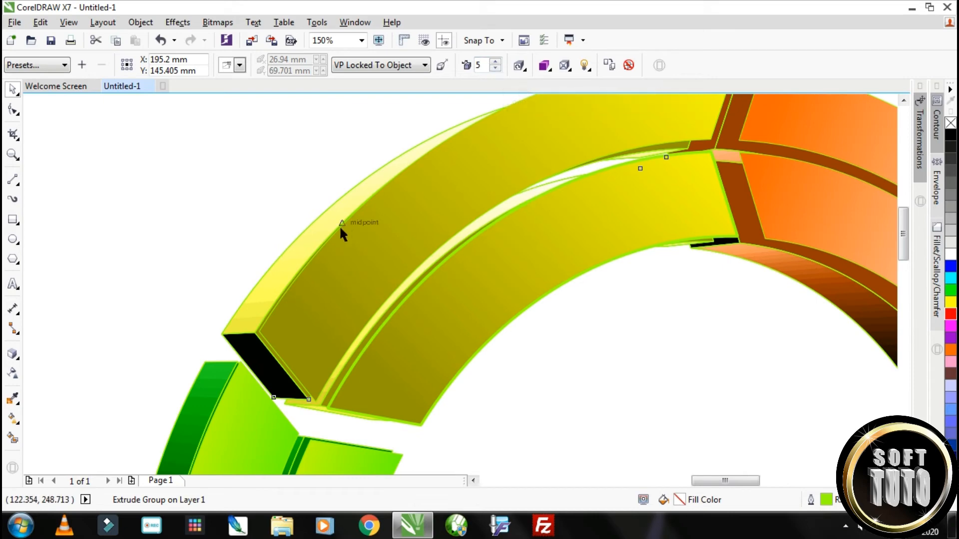
key(ctrl+z)
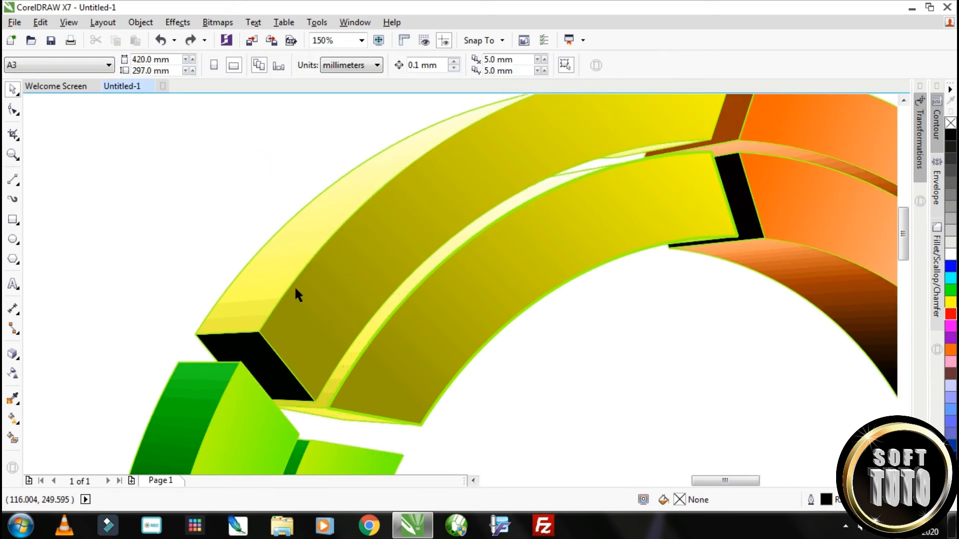
Set the outer yellow front face's outline width to 2.0 pt and convert that outline to an object
click(290, 287)
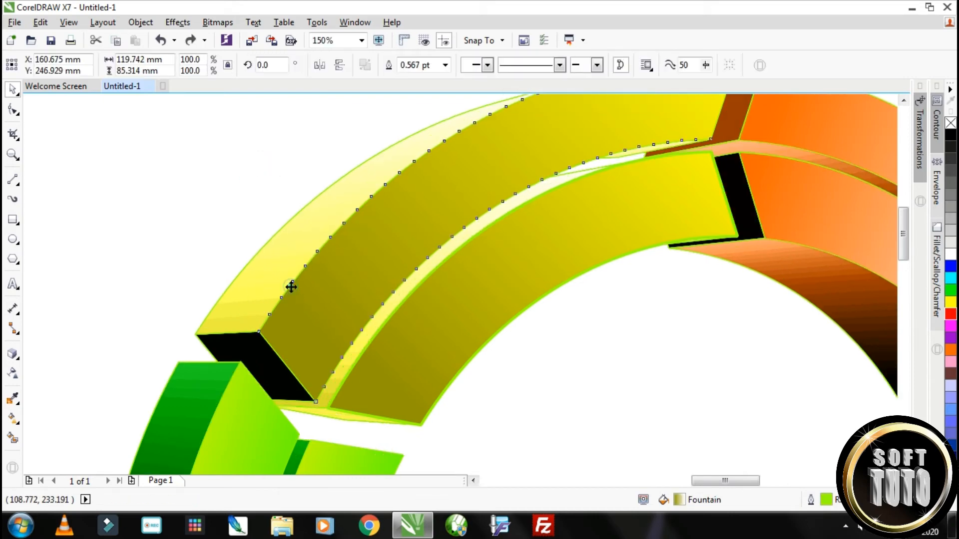
click(445, 65)
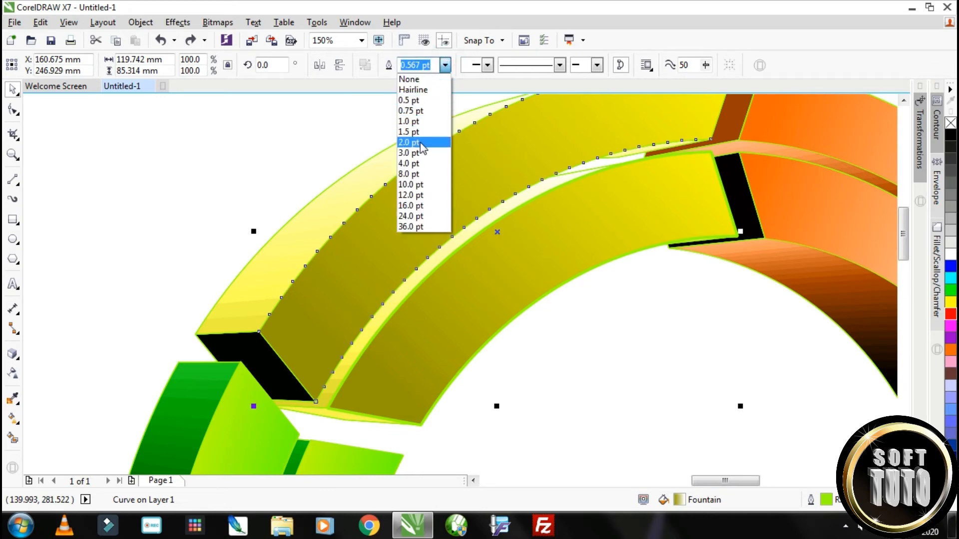
click(421, 143)
scroll(426, 142, down, 1)
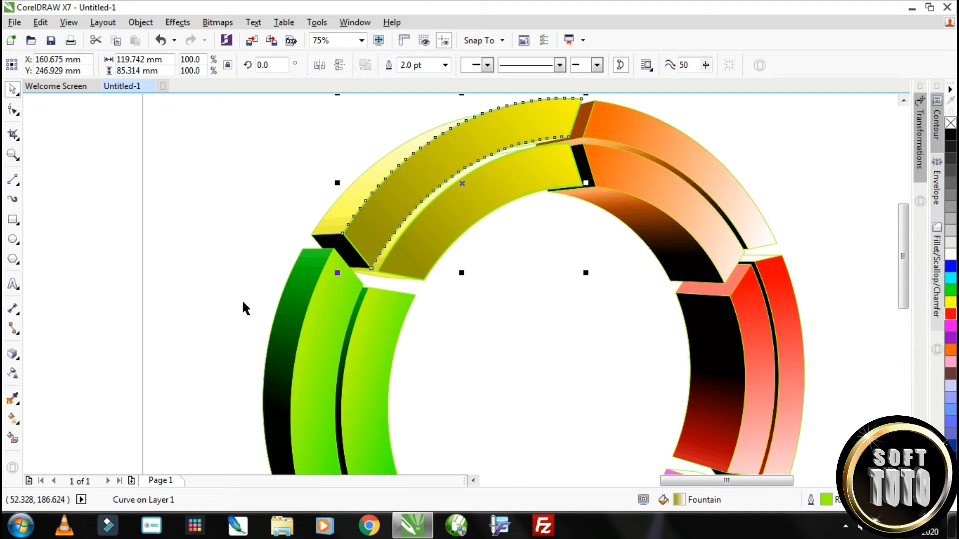
key(ctrl+shift+q)
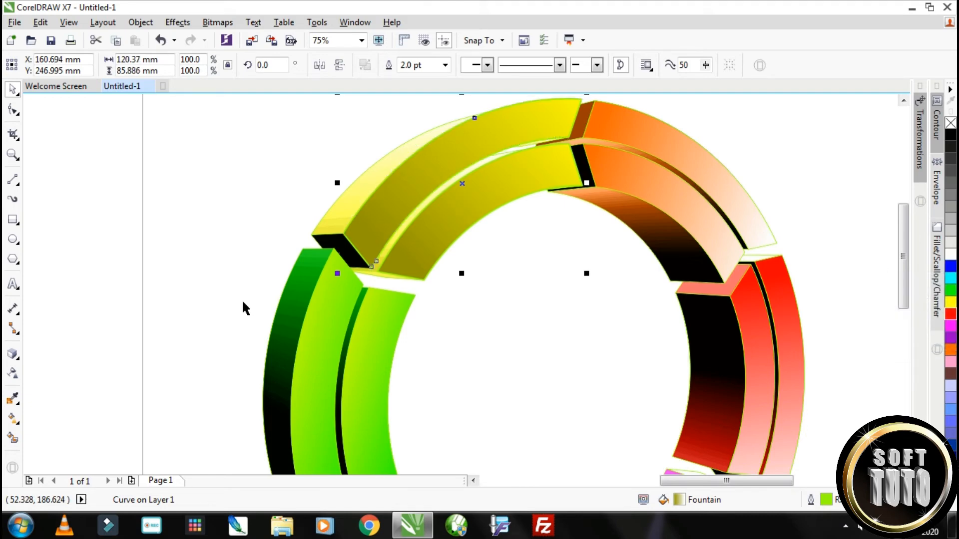
Convert the inner yellow front face's outline to an object
click(380, 266)
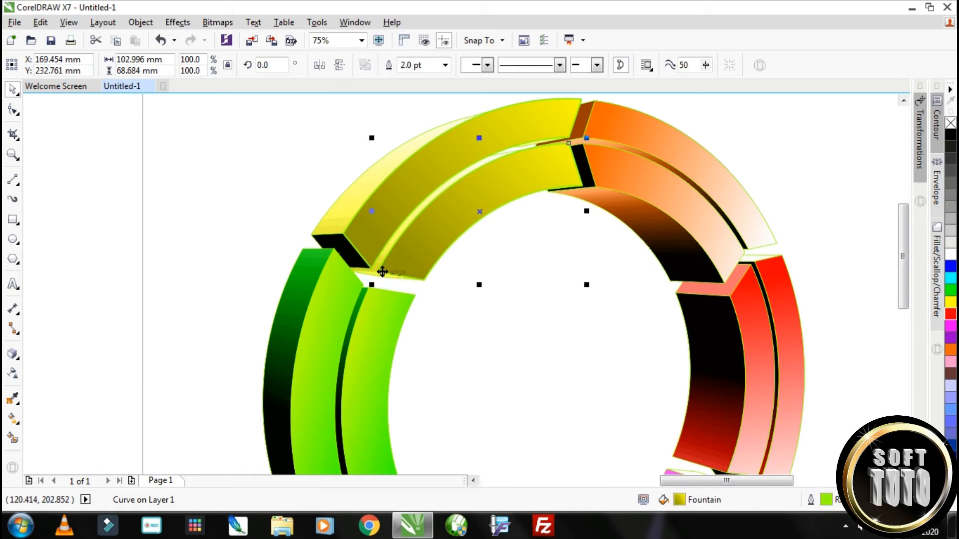
click(226, 178)
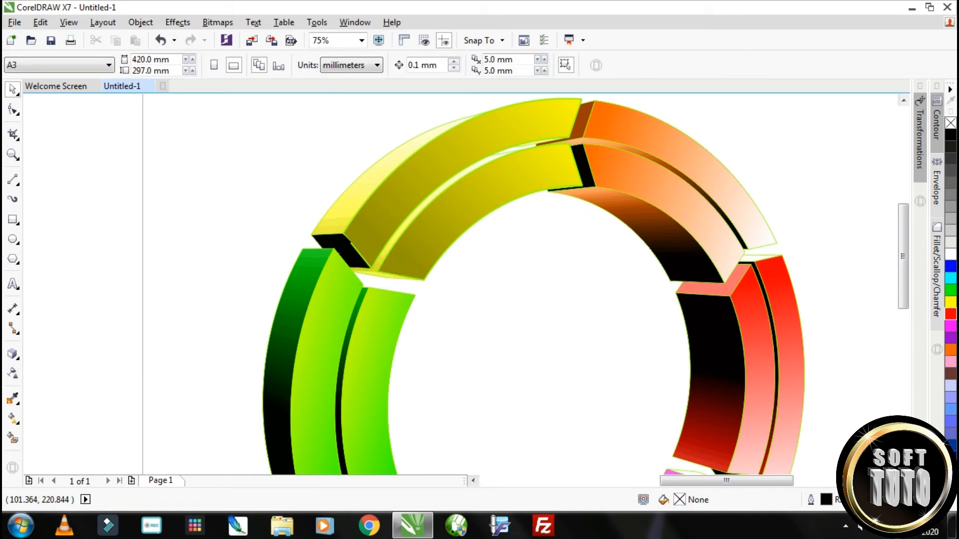
Apply a linear fountain fill to the outer yellow face's outline object, from lime green at the upper end to white at the lower end
click(342, 233)
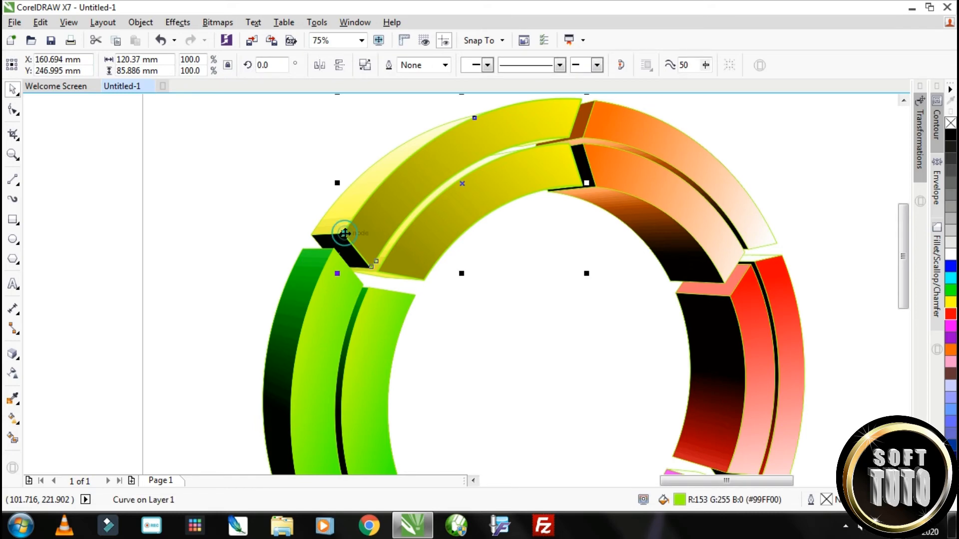
click(13, 418)
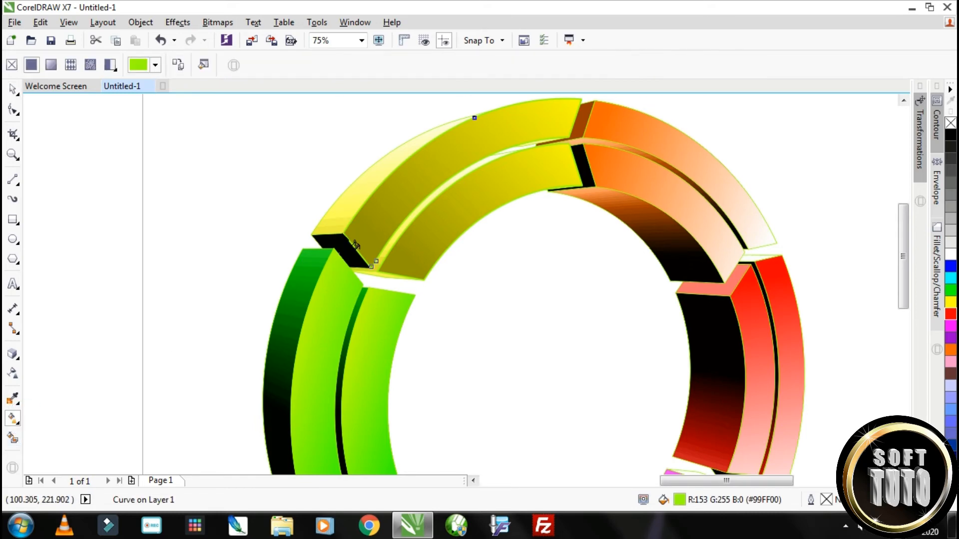
drag(342, 233, 523, 117)
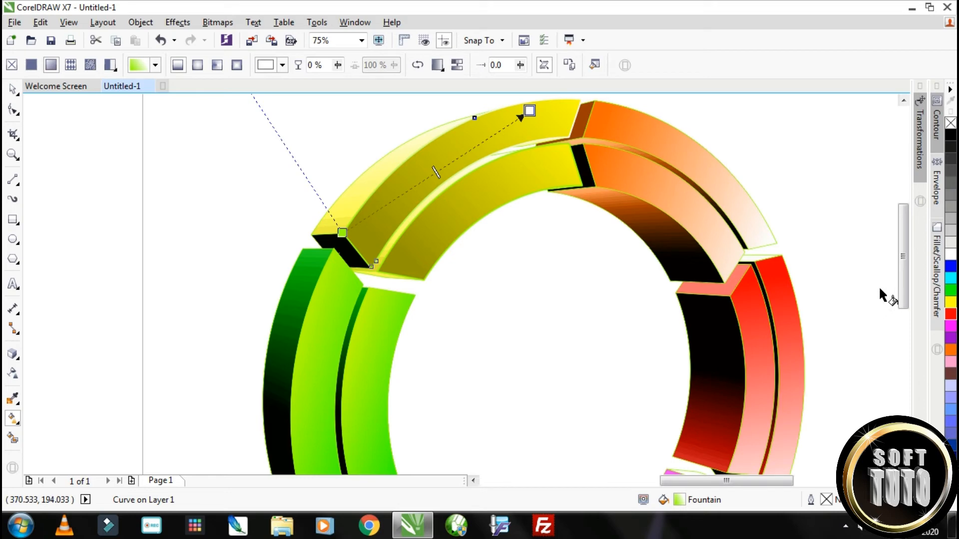
mouse_move(343, 233)
mouse_down()
mouse_move(585, 177)
mouse_move(588, 101)
mouse_move(448, 186)
mouse_move(343, 234)
mouse_up()
click(529, 111)
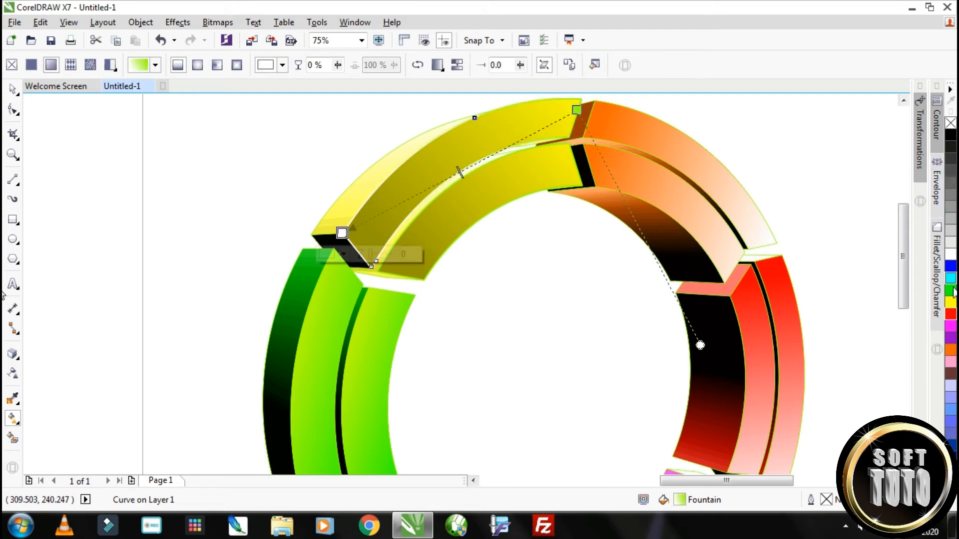
Add a yellow color near the upper end of the outer yellow outline's gradient and a green one at 53%
drag(952, 292, 485, 157)
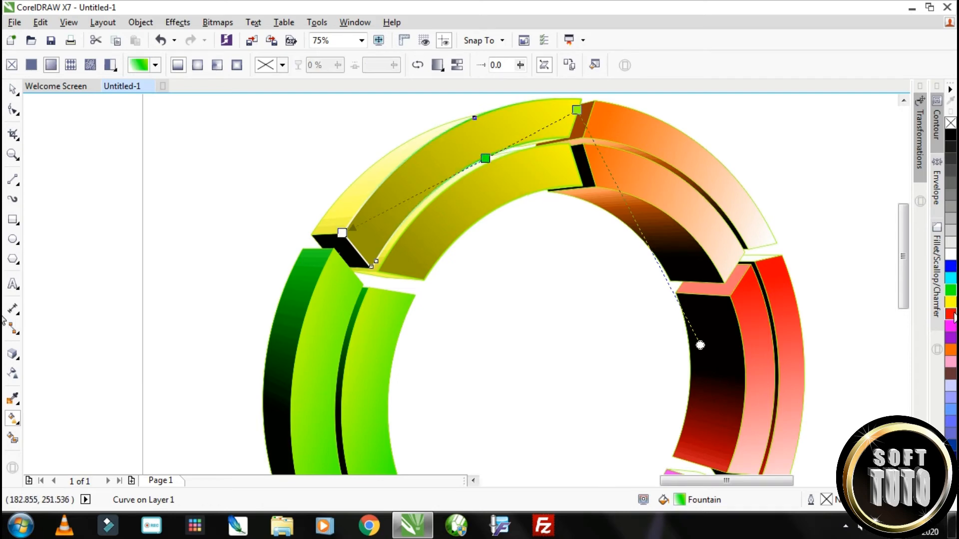
drag(953, 307, 543, 169)
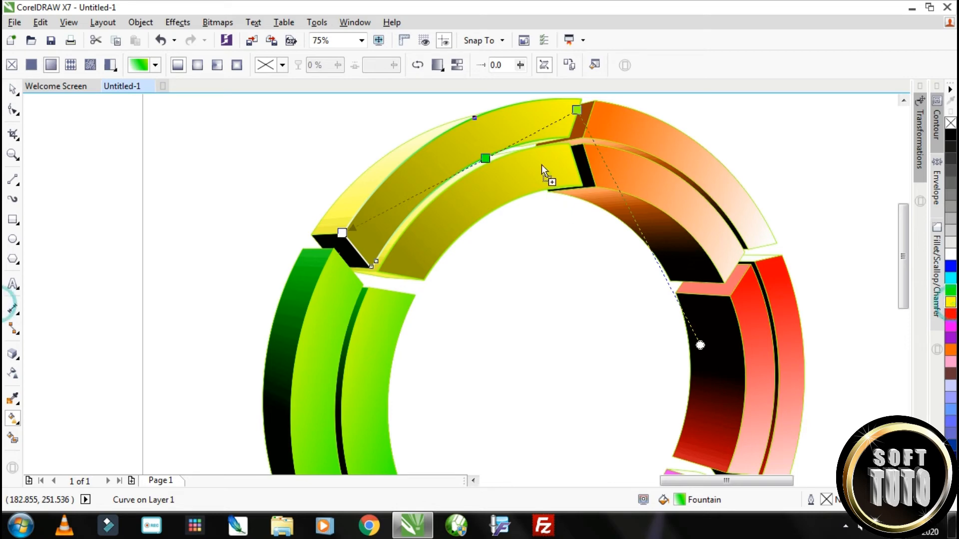
drag(538, 131, 538, 130)
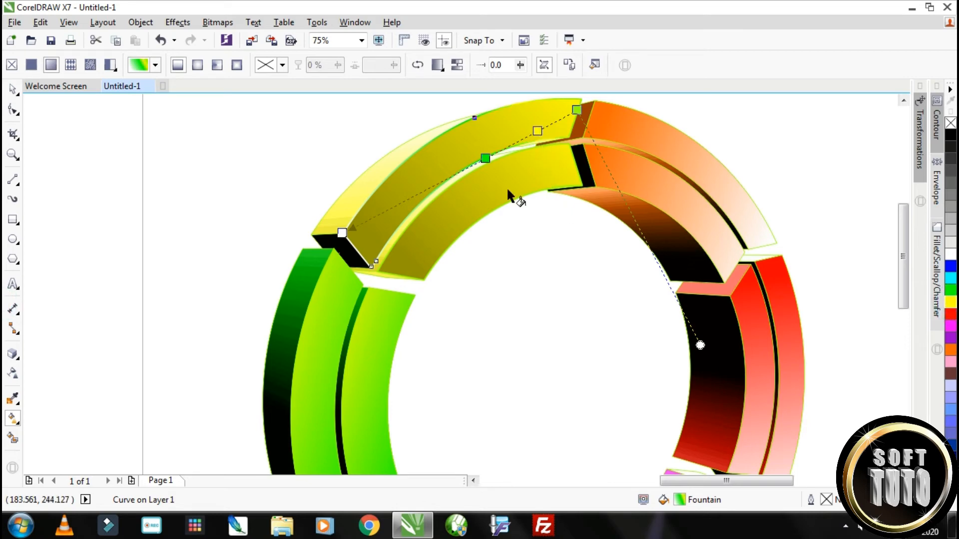
drag(484, 159, 452, 175)
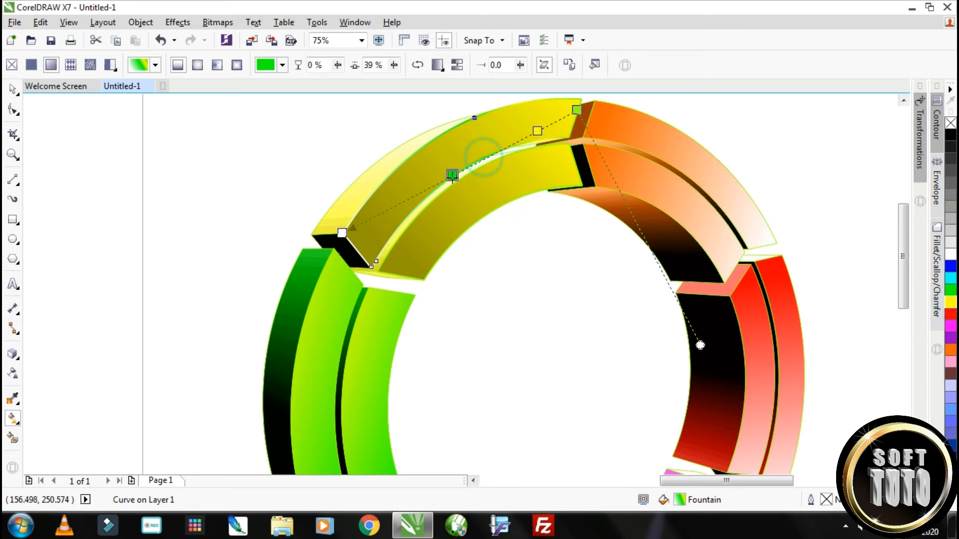
click(13, 90)
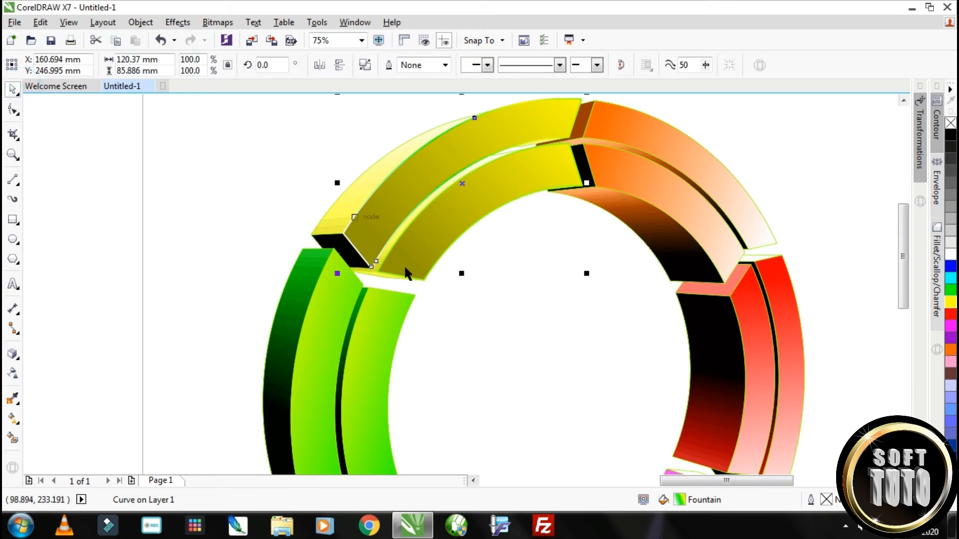
Repeat the same fountain fill on the inner yellow face's outline object
click(380, 275)
scroll(494, 254, down, 1)
scroll(597, 195, up, 1)
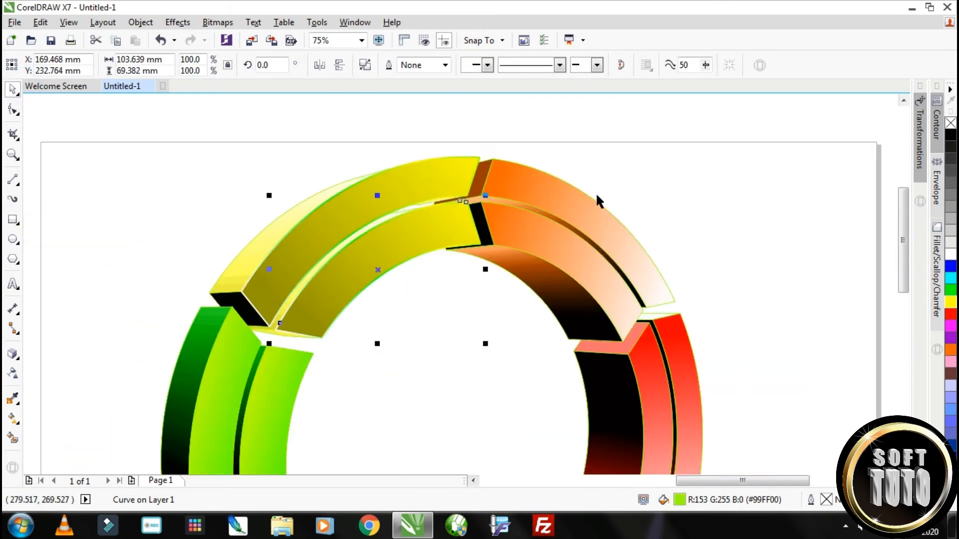
Set the outline width of the outer and inner orange front faces to 2.0 pt
click(212, 297)
scroll(497, 164, up, 2)
click(498, 175)
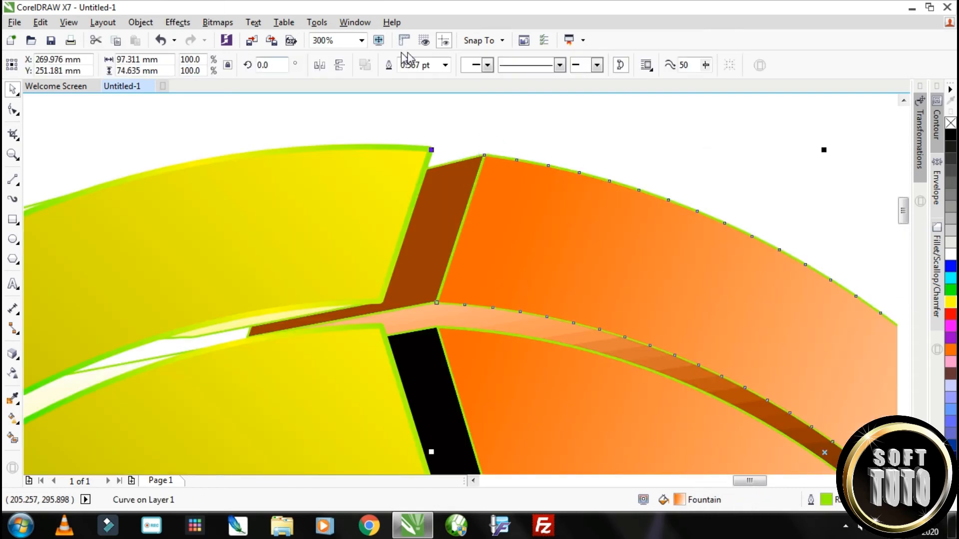
click(445, 65)
click(409, 142)
click(445, 66)
click(408, 142)
scroll(664, 214, down, 1)
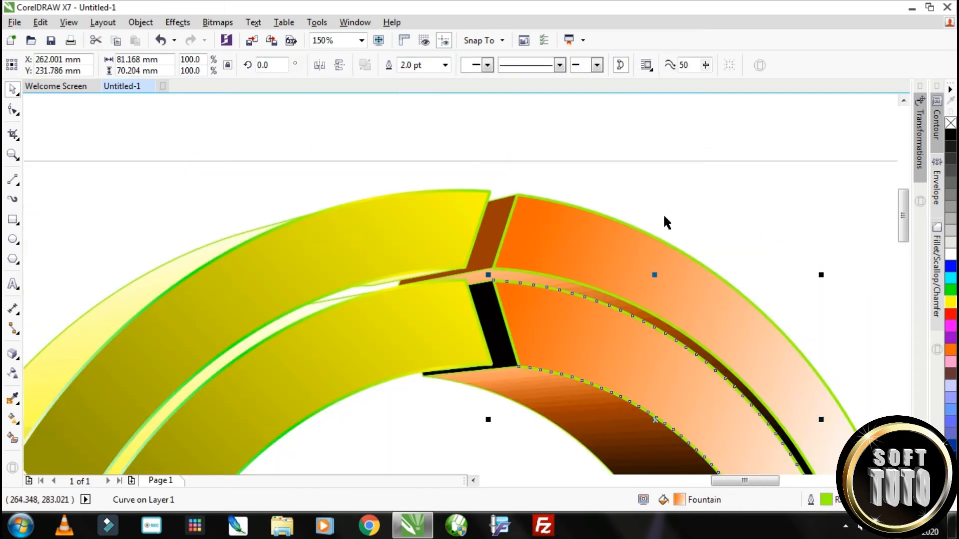
click(904, 469)
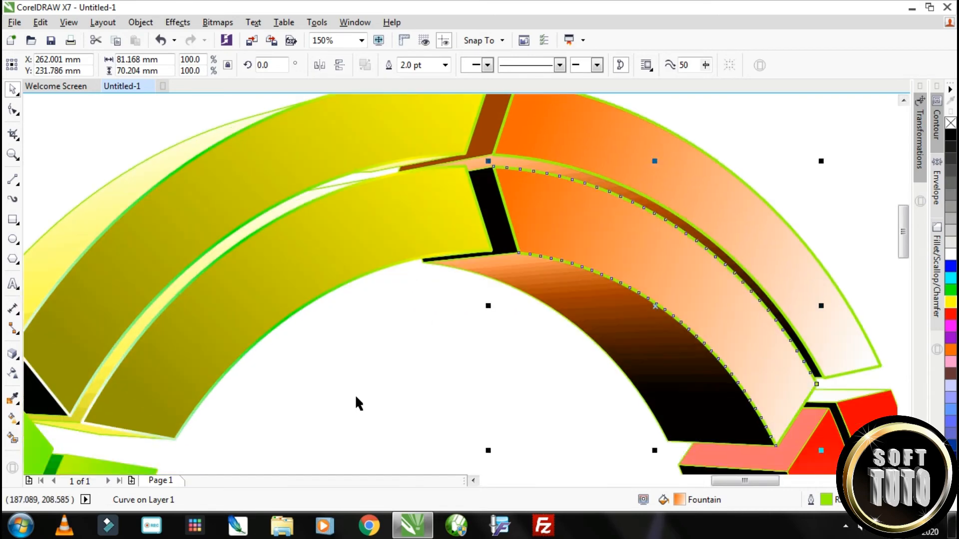
Convert both orange front faces' outlines to objects and fill them with Orange (#FF6600)
key(ctrl+shift+q)
click(494, 154)
key(ctrl+shift+q)
click(950, 314)
click(950, 350)
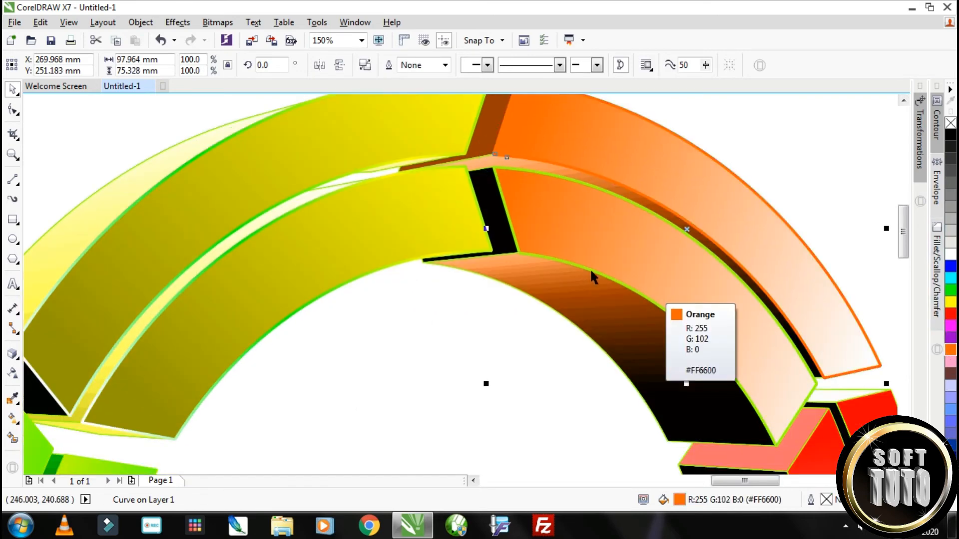
click(592, 272)
Apply a linear fountain fill to the inner orange outline object, from dark brown at the lower end through orange and yellow to white
click(13, 418)
click(43, 407)
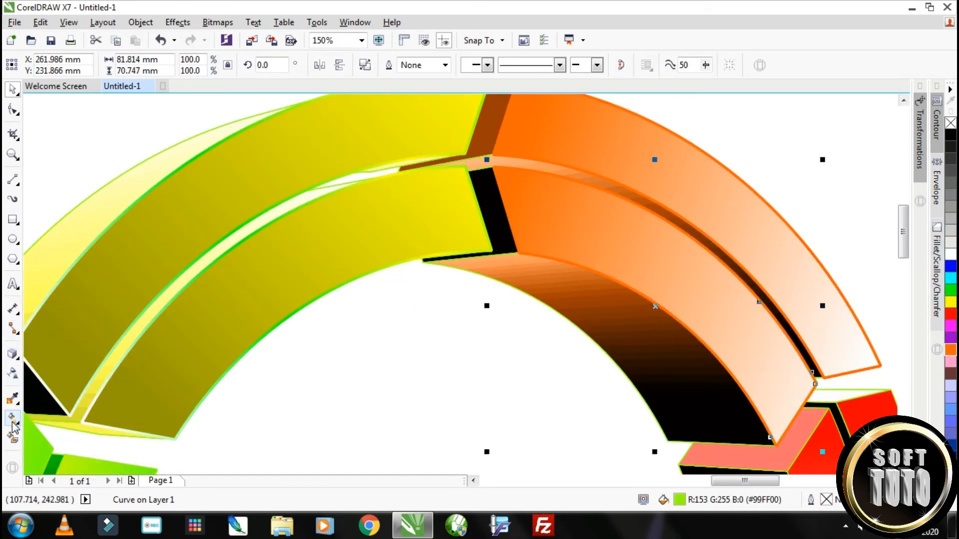
drag(497, 176, 814, 385)
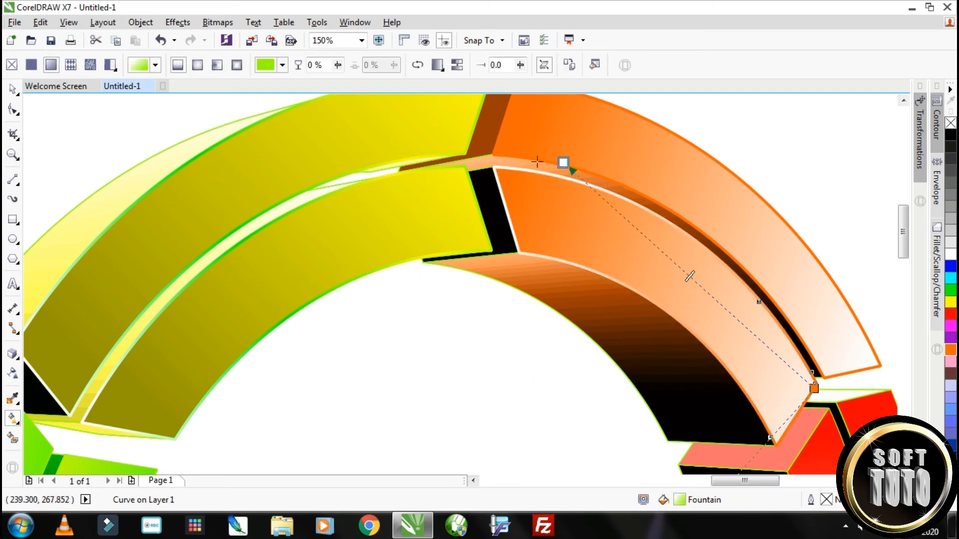
click(953, 351)
drag(940, 389, 814, 389)
drag(709, 322, 707, 316)
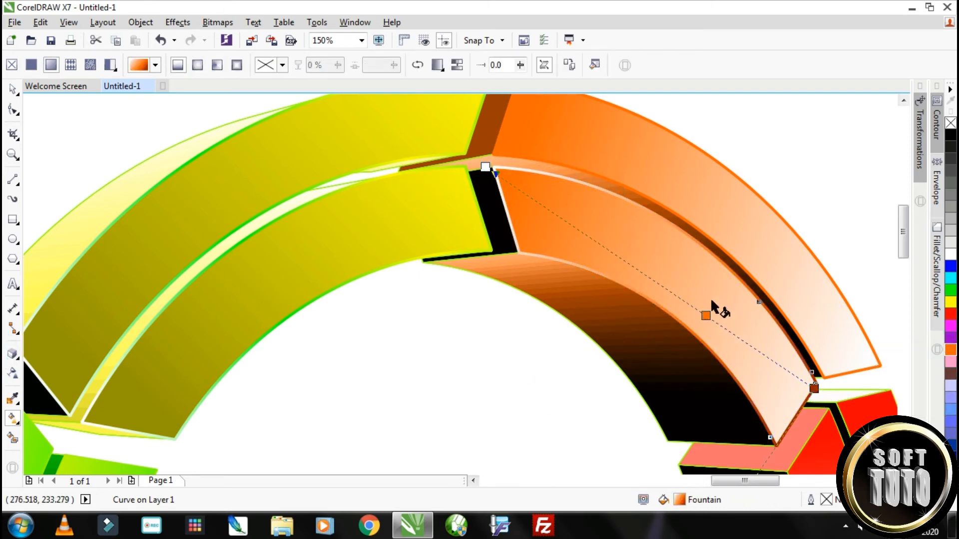
drag(953, 303, 670, 291)
Repeat the same fountain fill on the outer orange face's outline object
key(space)
click(492, 151)
key(ctrl+r)
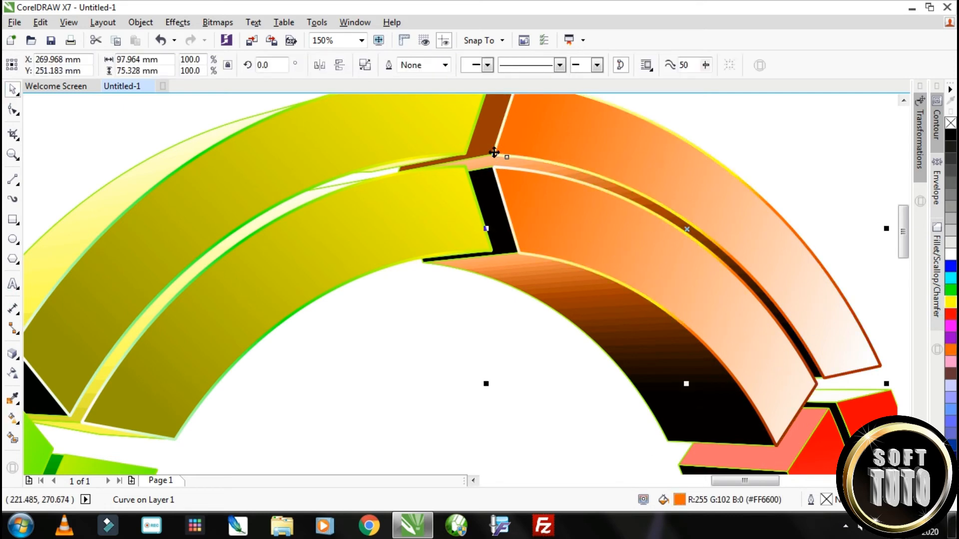
Set the outline width of the outer and inner red front faces to 2.0 pt
scroll(502, 153, down, 2)
scroll(592, 215, up, 1)
scroll(594, 215, up, 1)
click(603, 200)
click(445, 65)
click(425, 144)
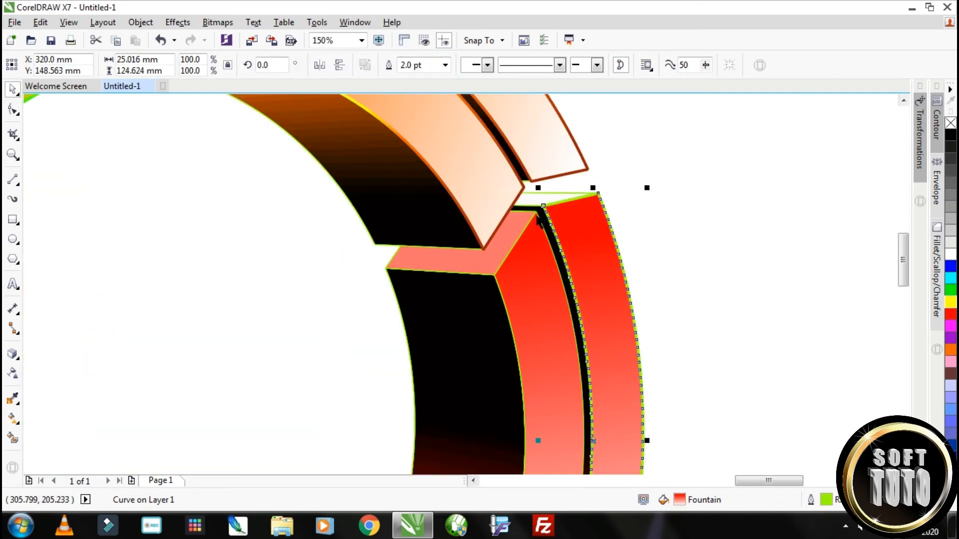
click(537, 215)
key(ctrl+r)
scroll(579, 207, up, 1)
scroll(580, 175, down, 2)
scroll(599, 193, up, 1)
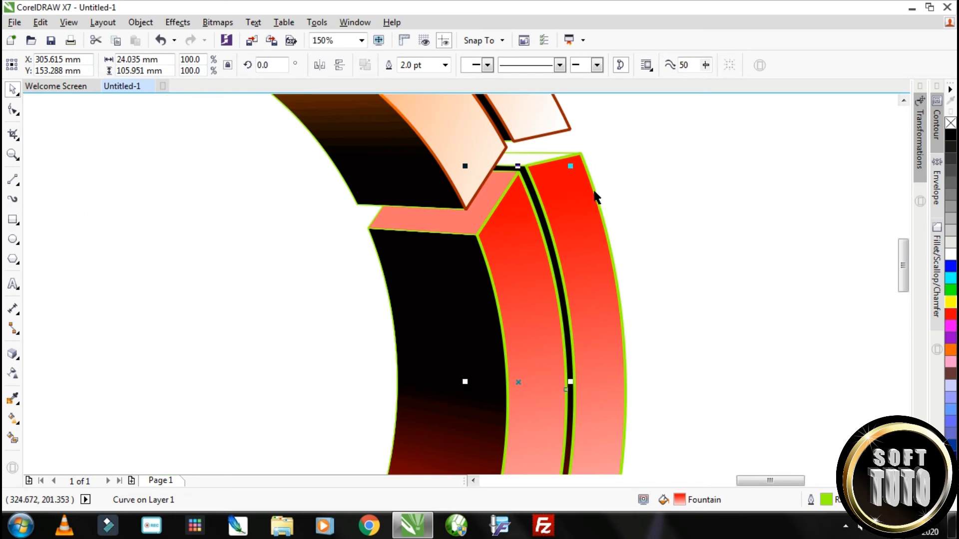
Convert the outlines of the outer and inner red front faces to objects
click(591, 199)
click(950, 314)
key(ctrl+r)
click(140, 22)
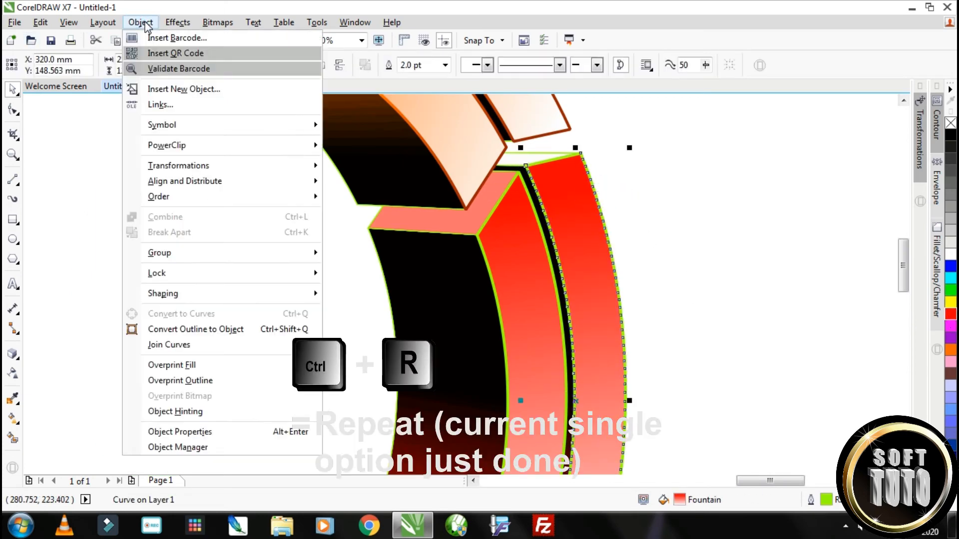
click(304, 332)
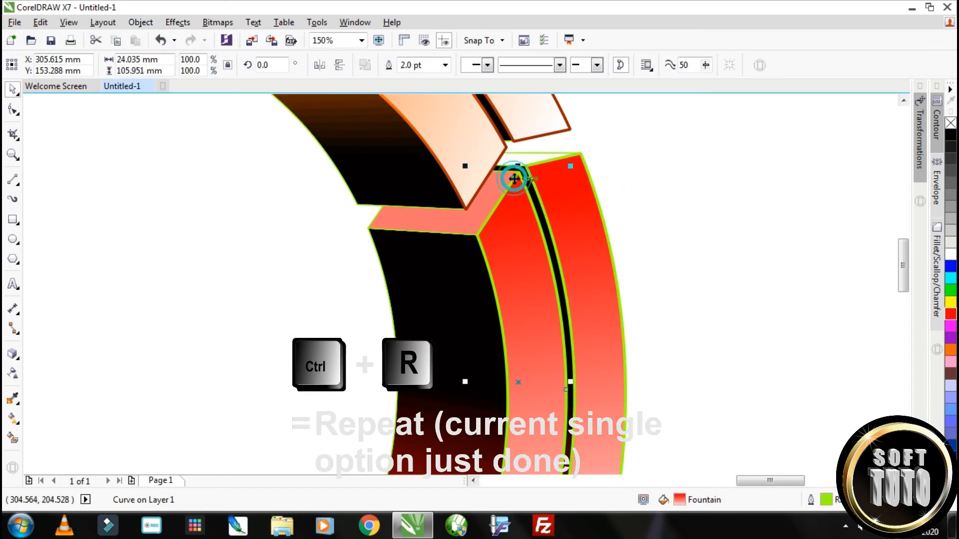
click(40, 22)
click(183, 70)
Fill the outer red outline object with red (#FF0000) and repeat that fill on the inner one
click(951, 313)
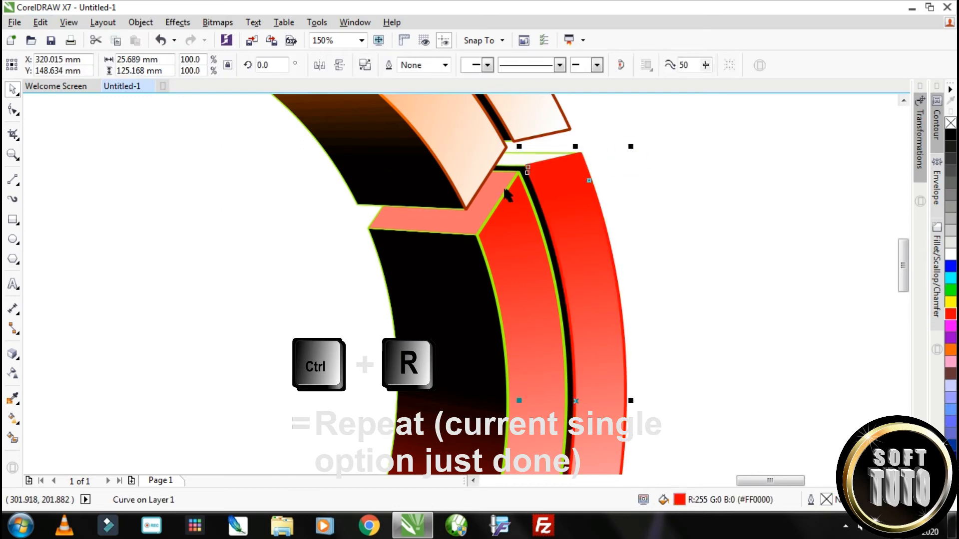
click(506, 190)
click(40, 22)
click(80, 68)
click(651, 217)
Apply a linear fountain fill to the outer red outline object, from dark red at the lower end through red and orange to white
click(606, 232)
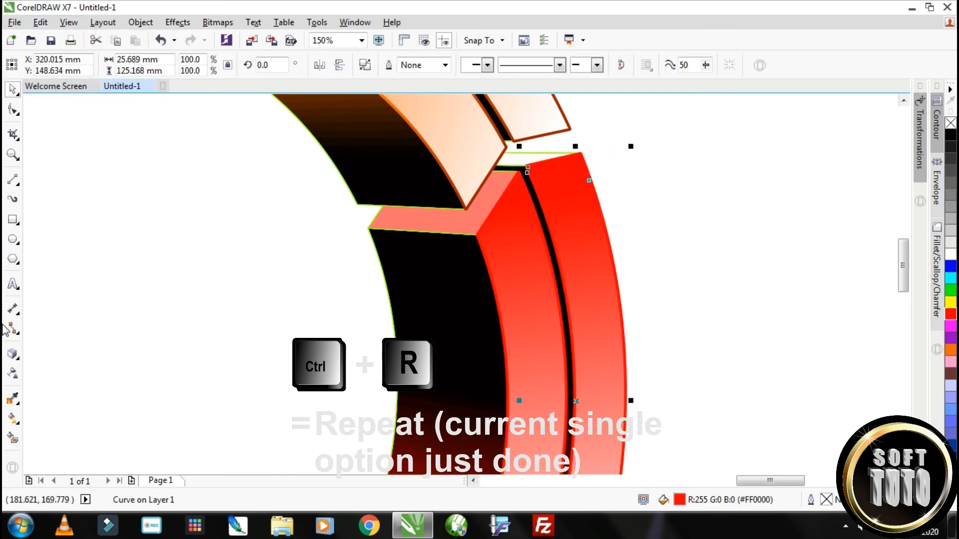
click(13, 418)
drag(601, 363, 537, 165)
scroll(622, 259, down, 1)
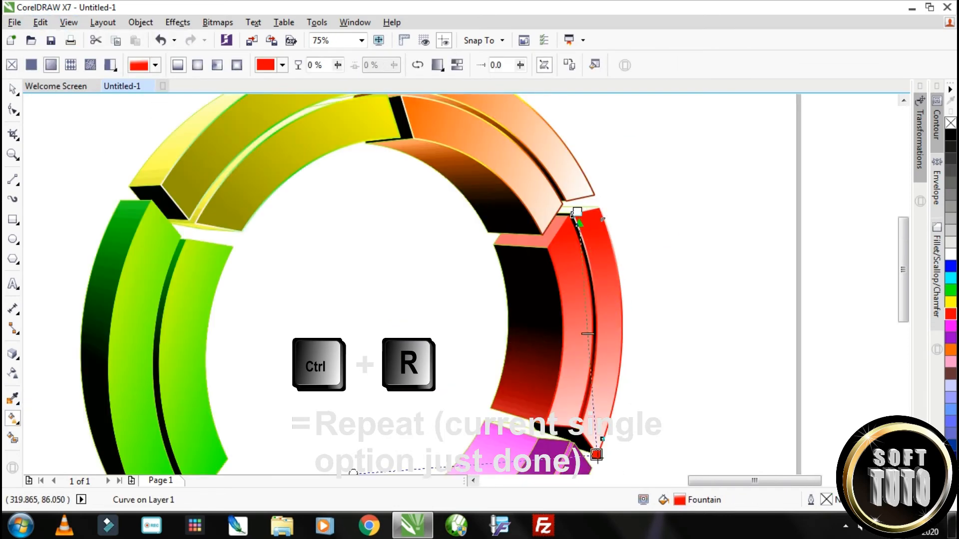
drag(610, 308, 598, 455)
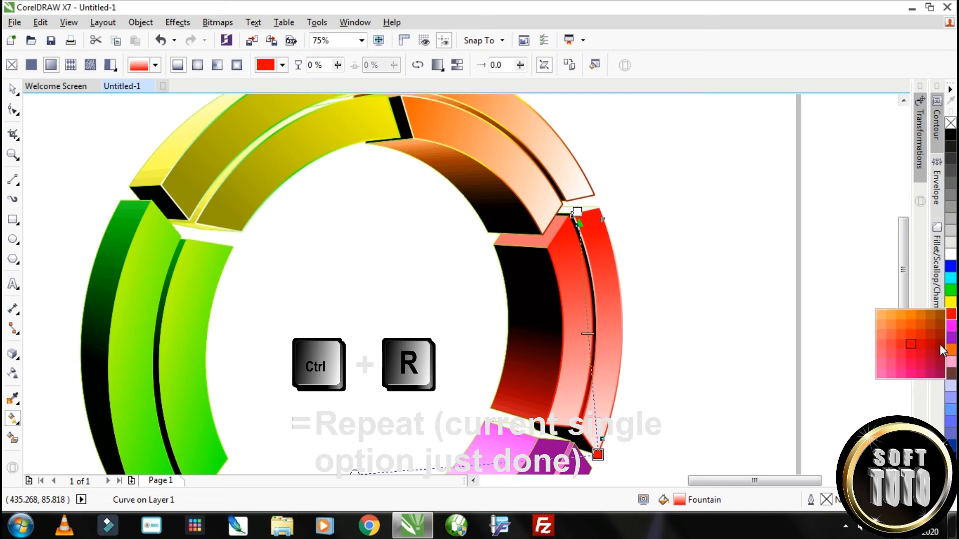
drag(940, 343, 598, 455)
drag(949, 315, 592, 379)
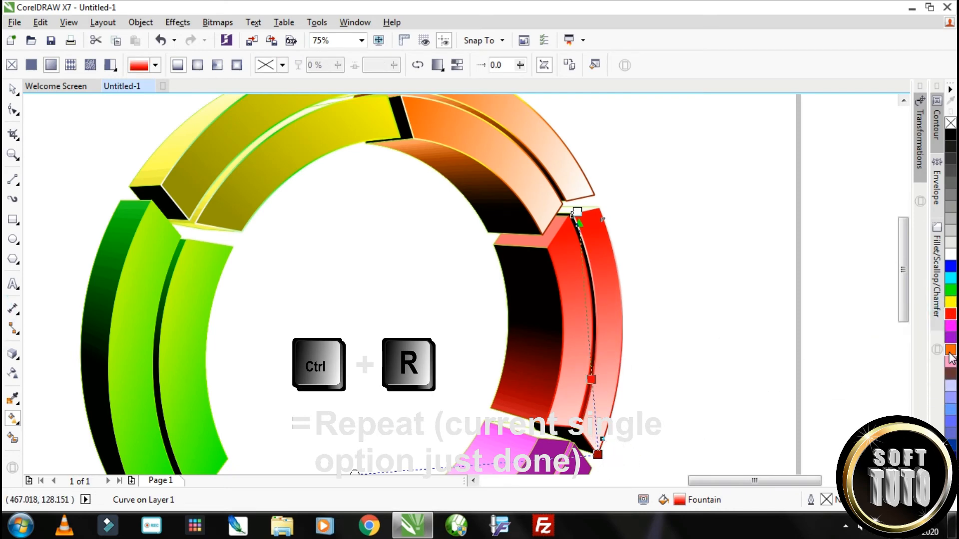
drag(950, 350, 584, 295)
click(8, 89)
Repeat the same fountain fill on the inner red face's outline object
scroll(569, 249, up, 1)
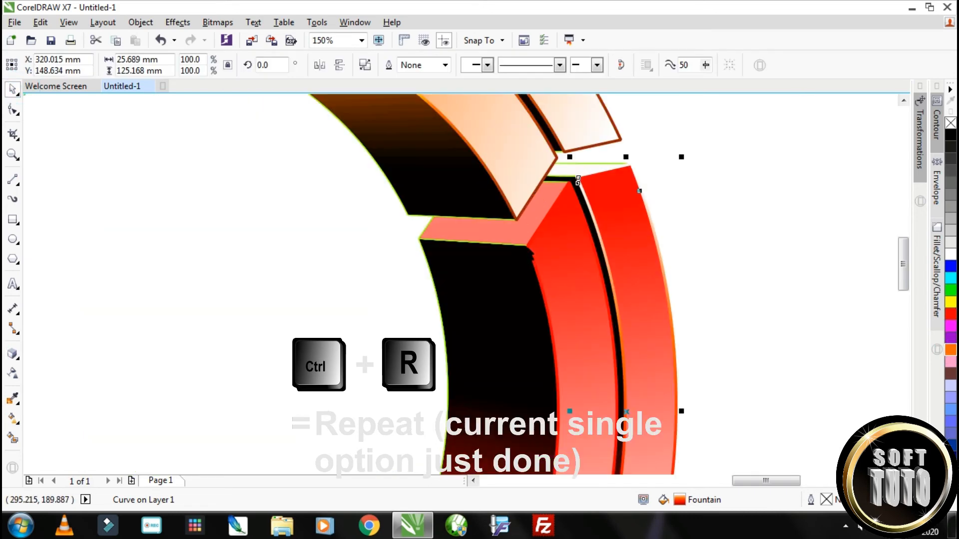
click(567, 248)
click(135, 24)
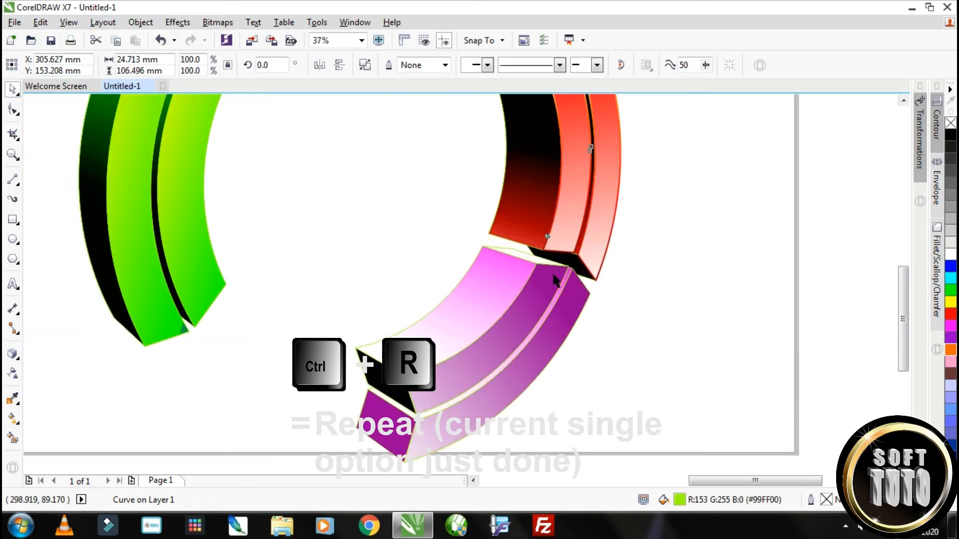
click(559, 266)
Set the outline width of the inner and outer purple front faces to 2.0 pt
click(445, 67)
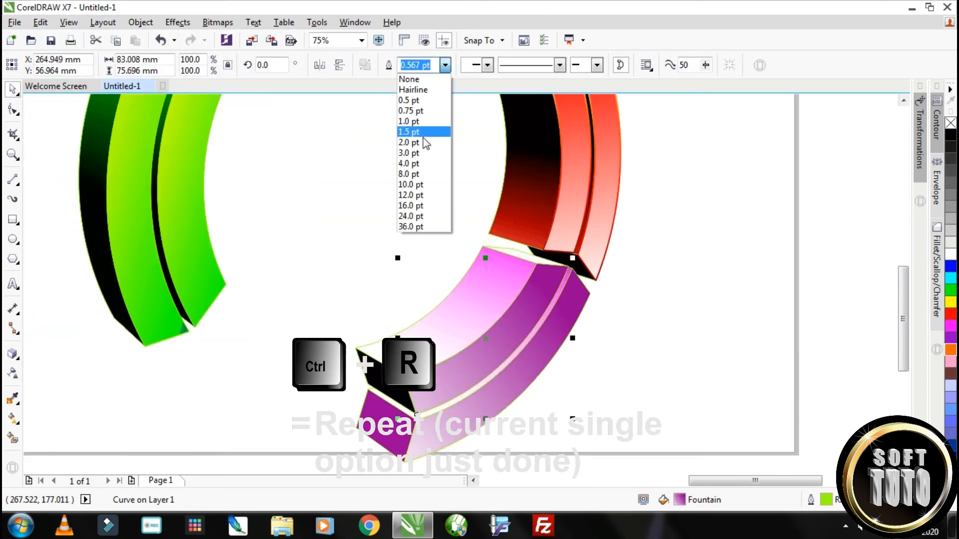
click(423, 142)
scroll(592, 288, up, 2)
click(560, 285)
click(445, 68)
click(393, 145)
scroll(393, 150, down, 1)
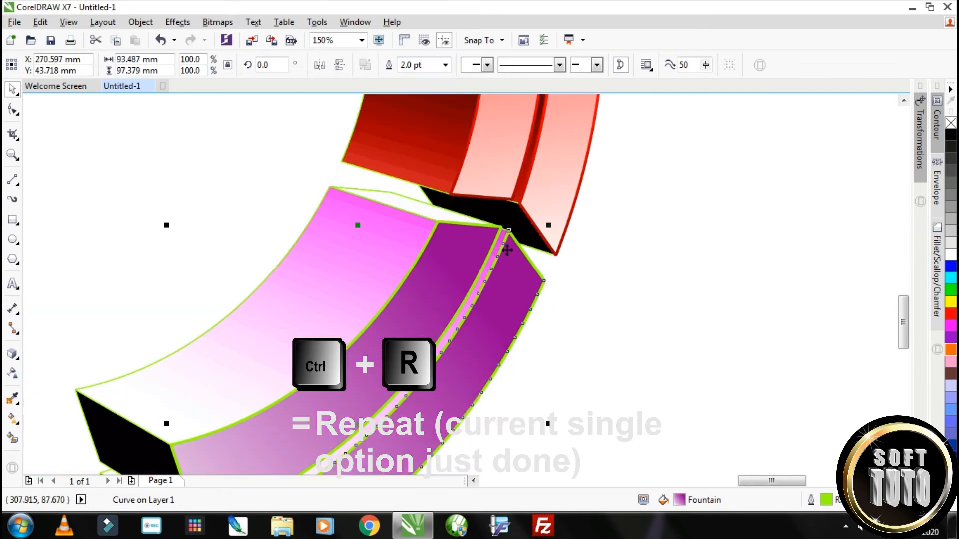
Convert the outlines of the outer and inner purple front faces to objects
click(141, 22)
click(215, 330)
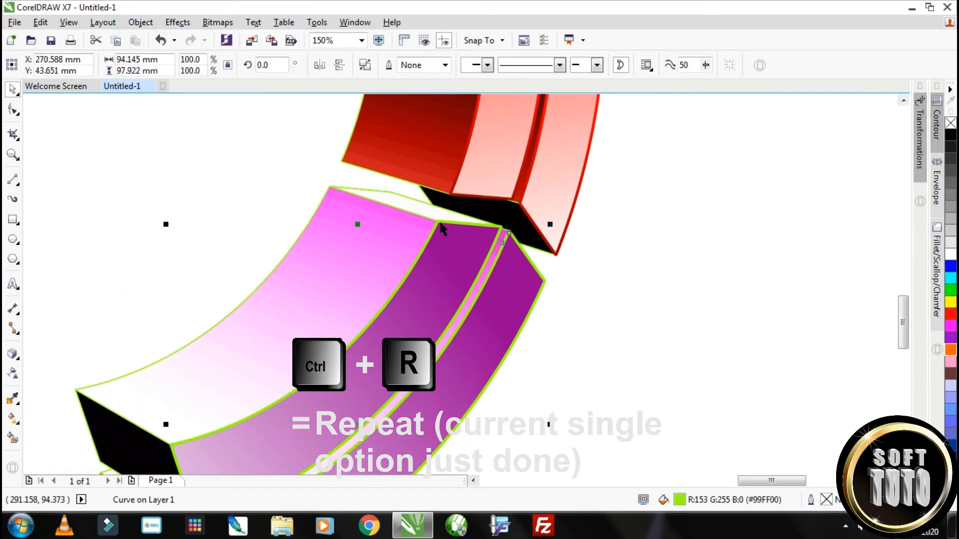
click(40, 21)
click(128, 70)
Color the inner purple face's outline object purple and give the outer face's outline object a diagonal linear fountain fill
click(950, 343)
click(545, 278)
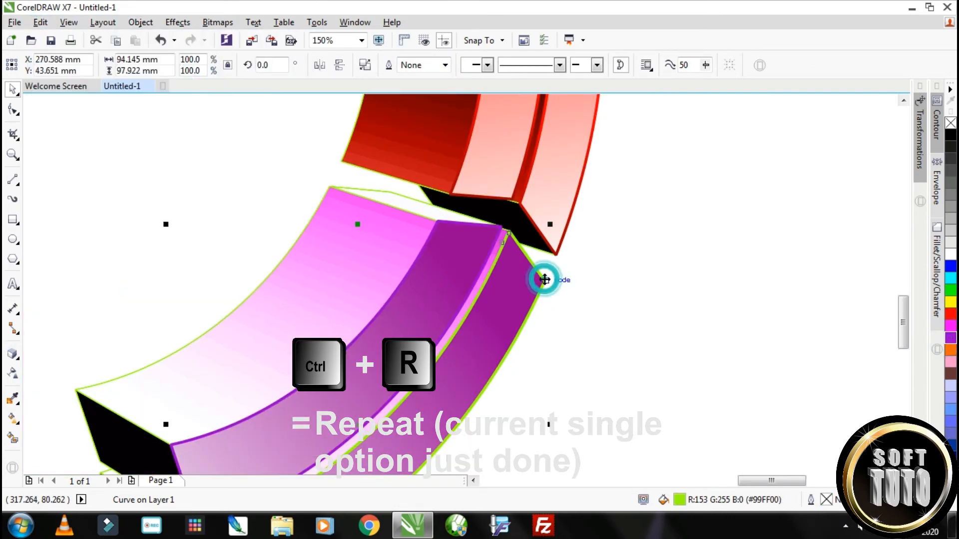
click(14, 420)
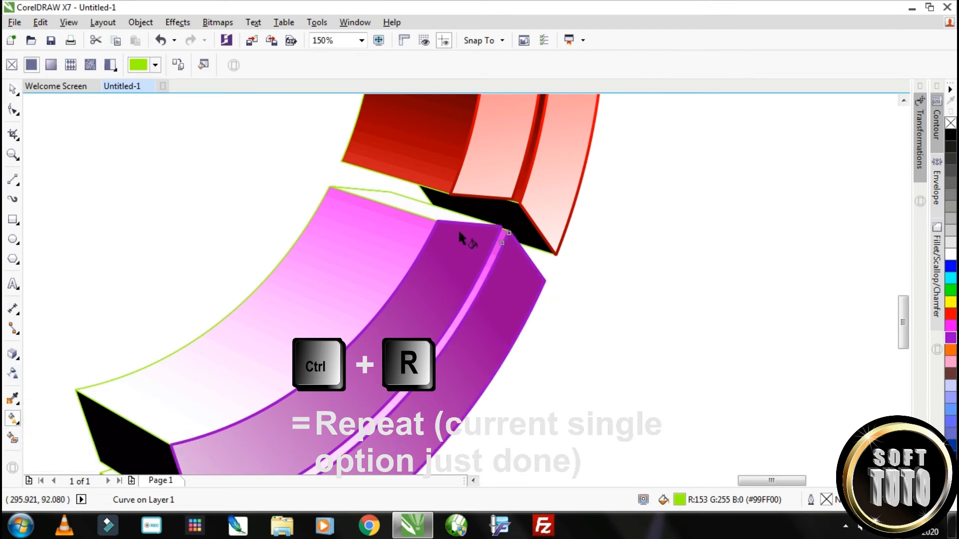
drag(252, 433, 458, 224)
Color the outer purple outline object's fountain fill from dark violet-blue at the lower end through purple, magenta and orange to white
drag(907, 327, 905, 353)
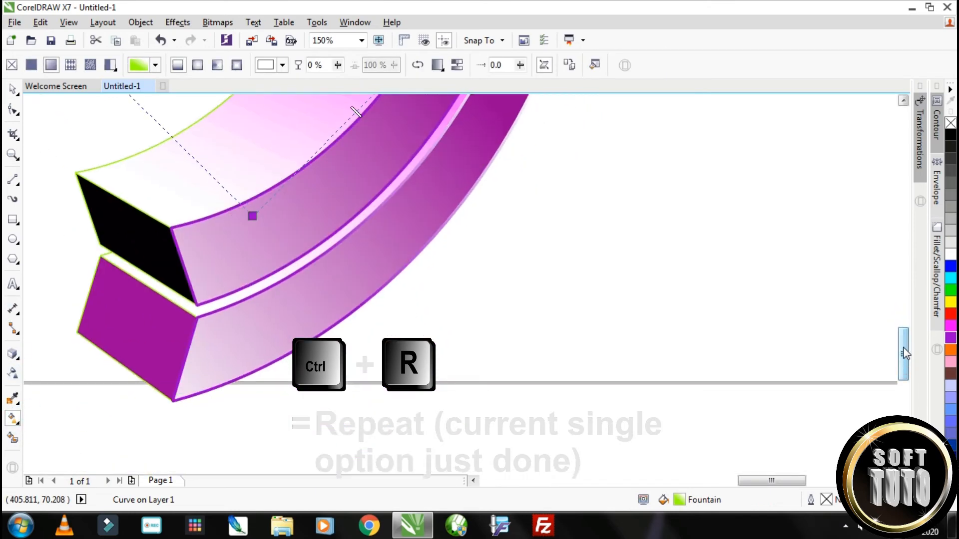
click(952, 340)
click(930, 336)
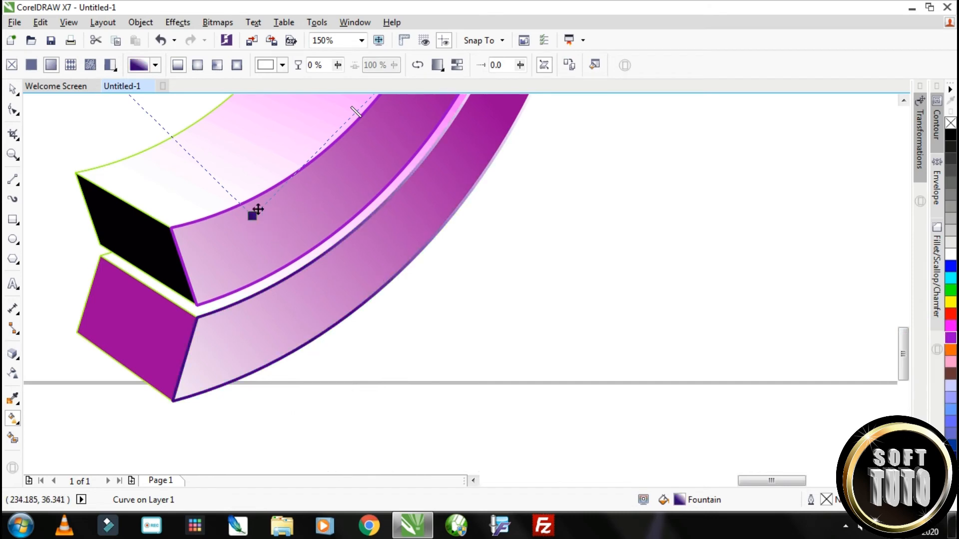
drag(252, 215, 260, 336)
drag(951, 339, 301, 191)
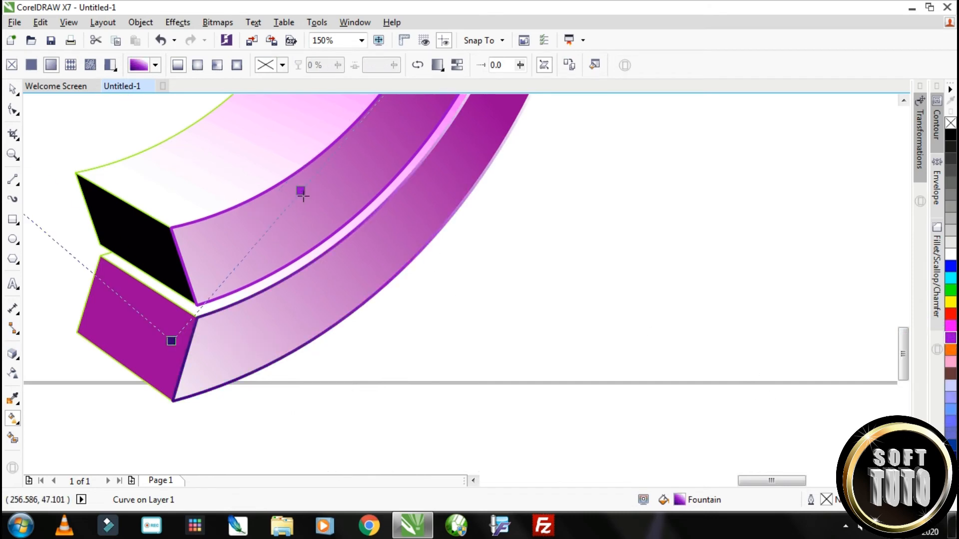
drag(950, 328, 396, 110)
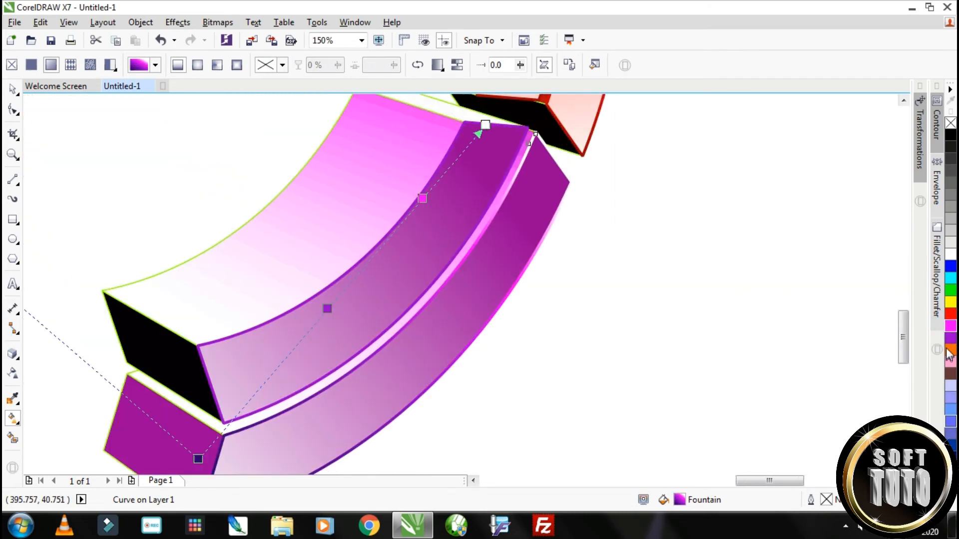
drag(452, 170, 452, 168)
drag(423, 199, 375, 266)
drag(327, 308, 284, 349)
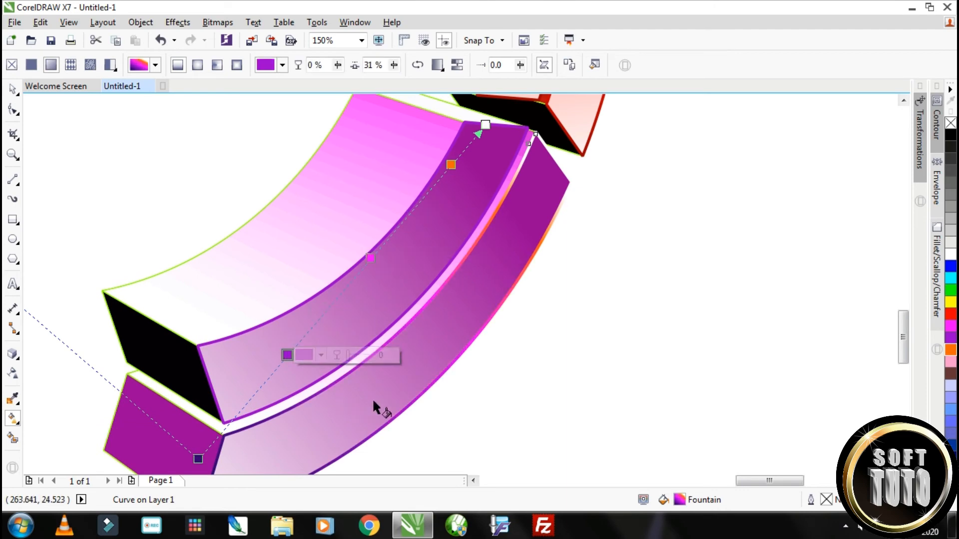
Repeat the same fountain fill on the inner purple face's outline object
key(space)
click(487, 144)
scroll(405, 120, down, 2)
scroll(410, 130, up, 2)
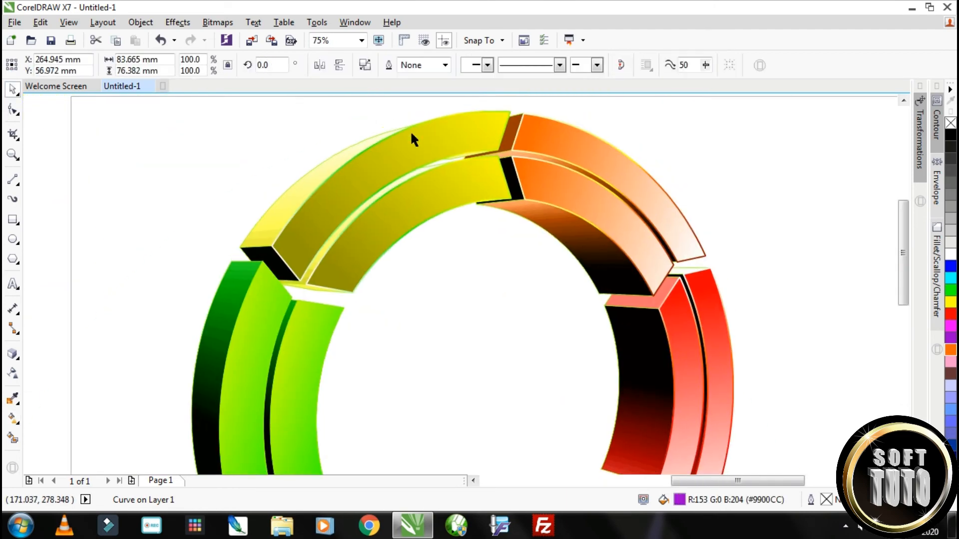
Set the inner and outer green front faces' outline width to 2.0 pt and convert these outlines to objects
click(263, 138)
click(444, 65)
click(420, 143)
click(371, 142)
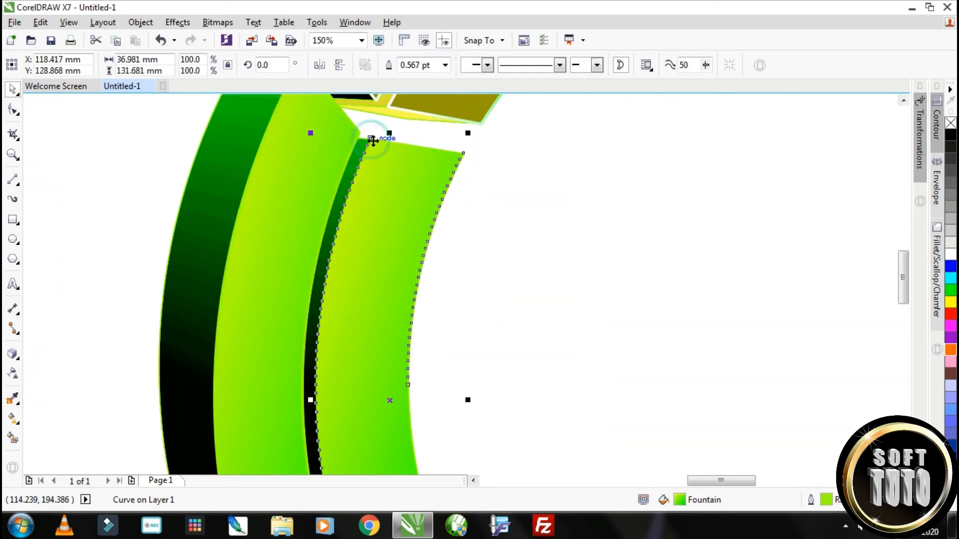
key(ctrl+r)
key(ctrl+shift+q)
click(355, 133)
key(ctrl+shift+q)
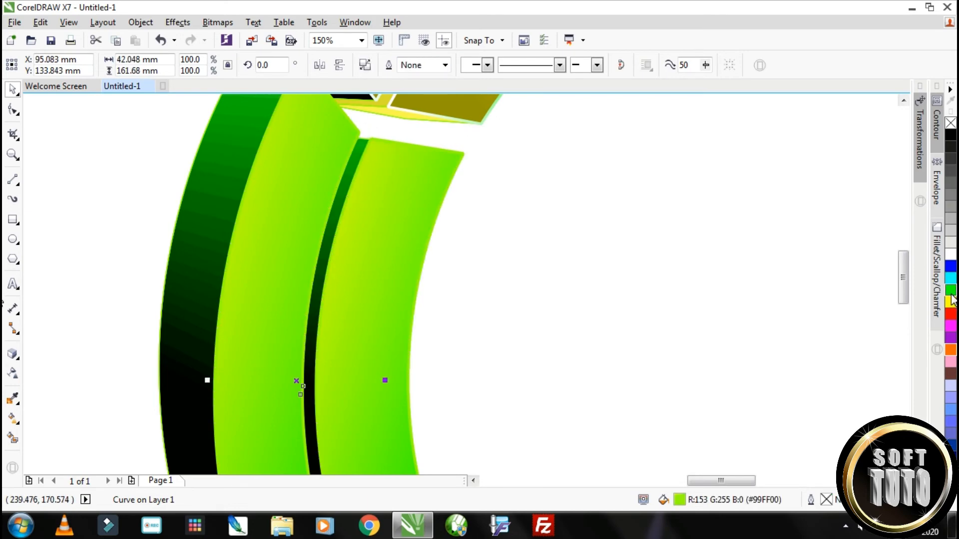
Apply a vertical linear fountain fill to the outer green face's outline object, from green at the upper end to white at the lower end
click(371, 140)
click(229, 241)
click(13, 418)
drag(235, 380, 281, 153)
scroll(355, 248, down, 2)
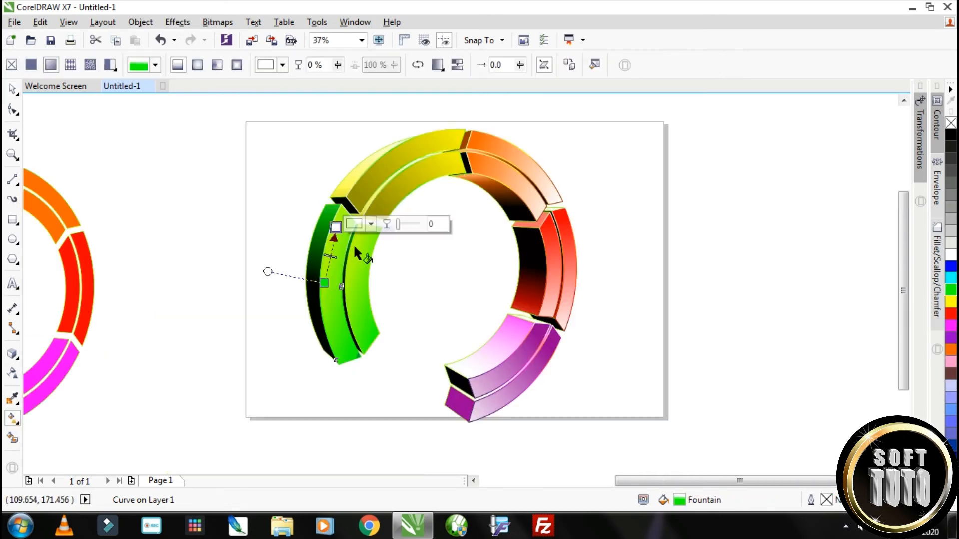
scroll(342, 322, up, 1)
drag(335, 131, 361, 398)
drag(310, 244, 341, 129)
scroll(398, 168, down, 1)
click(903, 101)
scroll(423, 208, up, 1)
drag(277, 165, 282, 121)
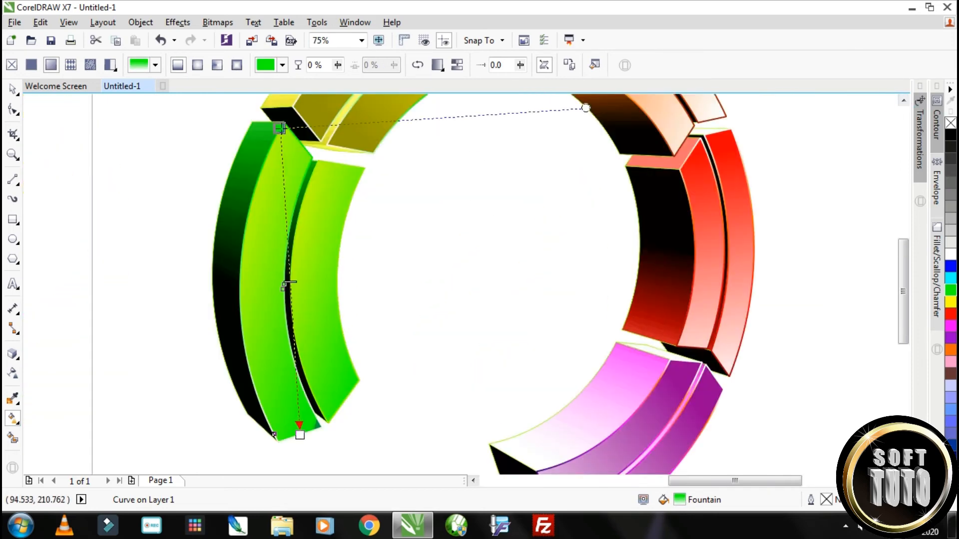
drag(298, 436, 283, 441)
Make the upper end of the outer green outline's fountain fill dark green and add green and yellow stops before the white end
click(954, 294)
click(940, 290)
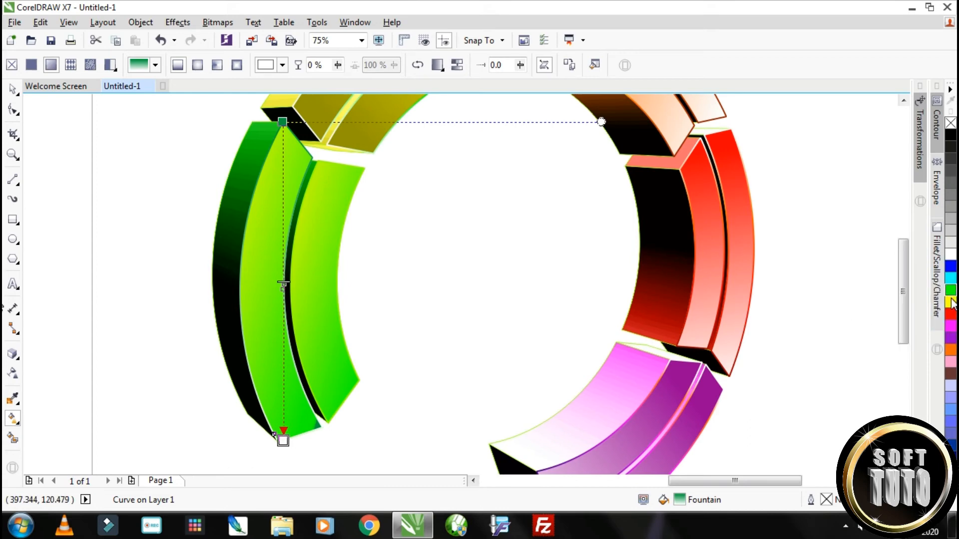
drag(950, 302, 283, 352)
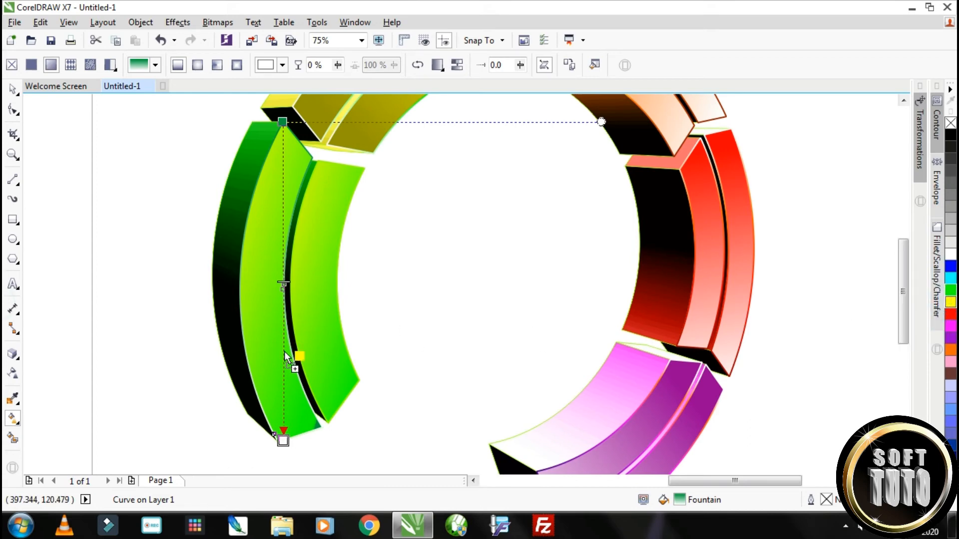
click(951, 303)
drag(909, 302, 283, 215)
Copy the dark green, yellow and white fountain fill to the inner green face's outline object and adjust its direction
click(11, 89)
click(354, 166)
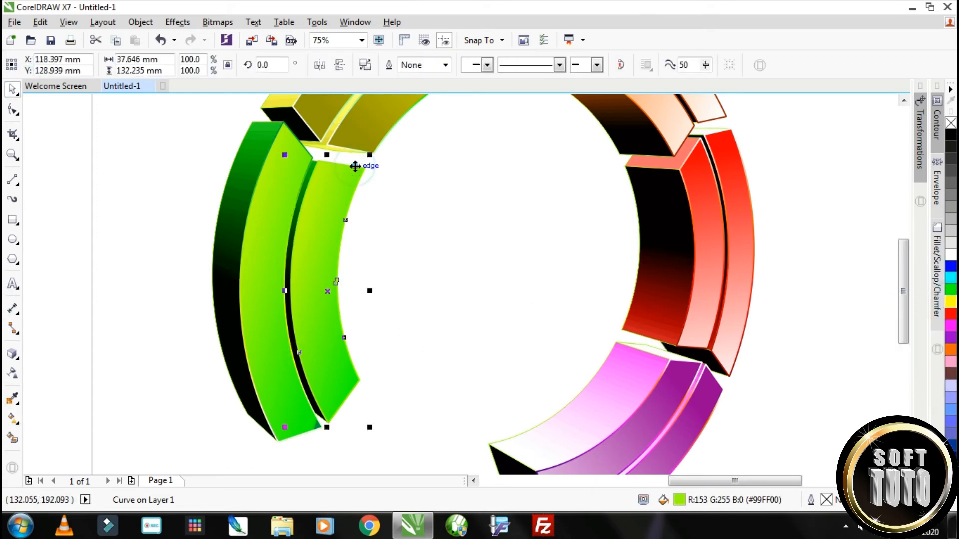
click(270, 245)
click(13, 419)
click(317, 428)
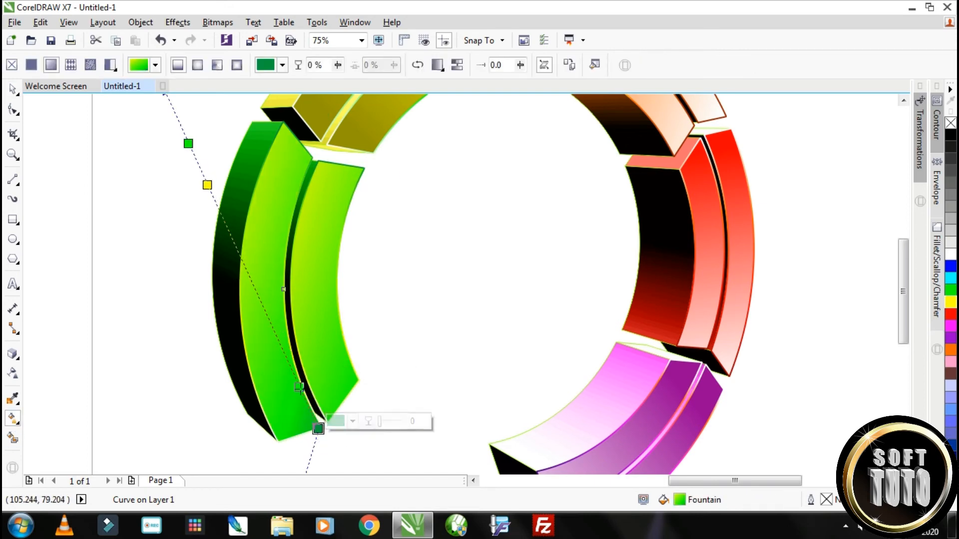
click(13, 90)
Turn the ring's extrude group into a plain group of all its pieces and scale it to about 220 by 239 mm
click(336, 377)
scroll(379, 355, down, 2)
click(431, 275)
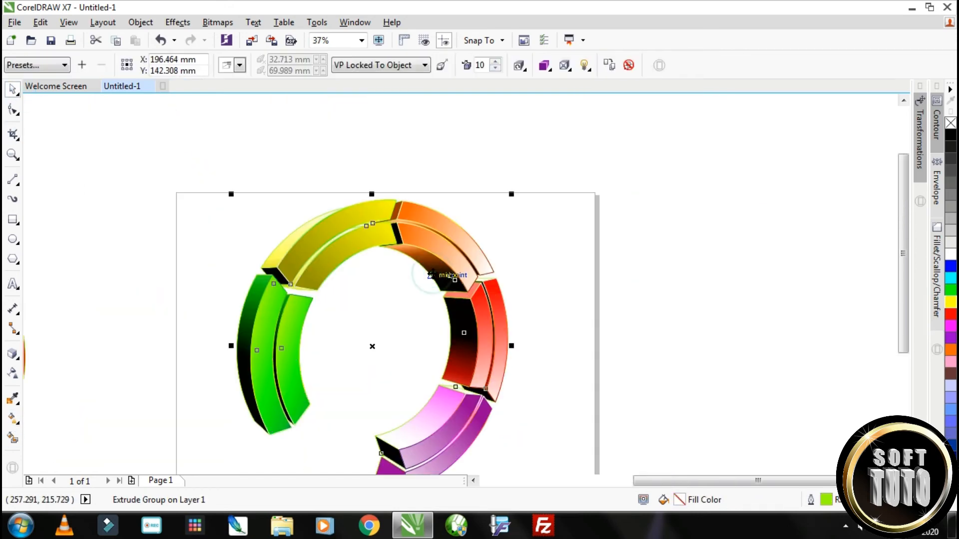
key(ctrl+k)
scroll(518, 276, down, 2)
drag(514, 118, 487, 146)
scroll(436, 329, down, 2)
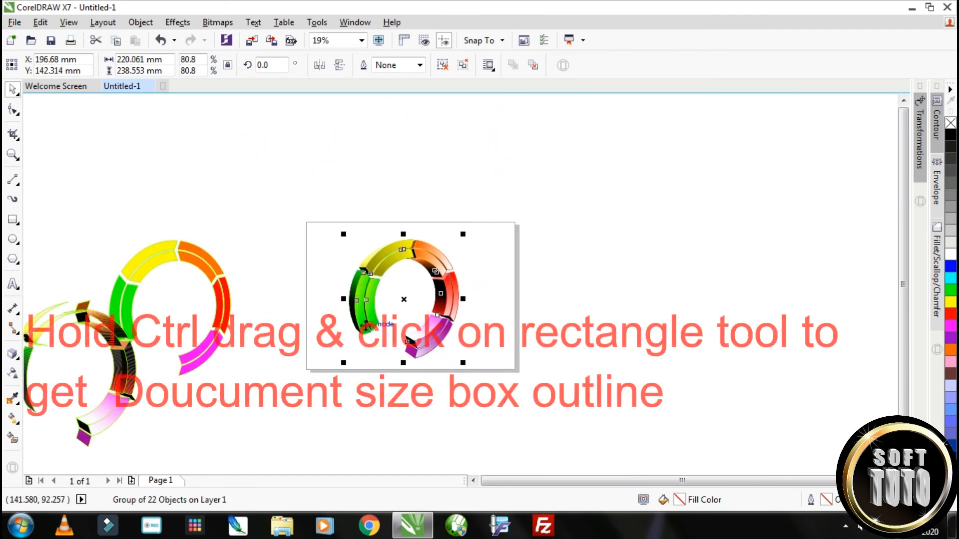
Add a page-sized 420 by 297 mm rectangle behind the ring and fill it black
scroll(105, 428, down, 1)
double_click(12, 220)
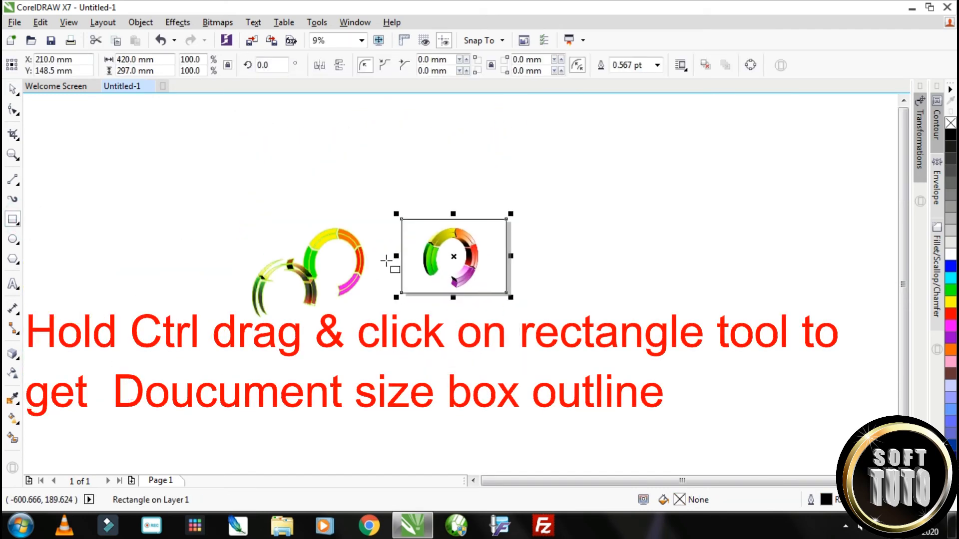
click(13, 89)
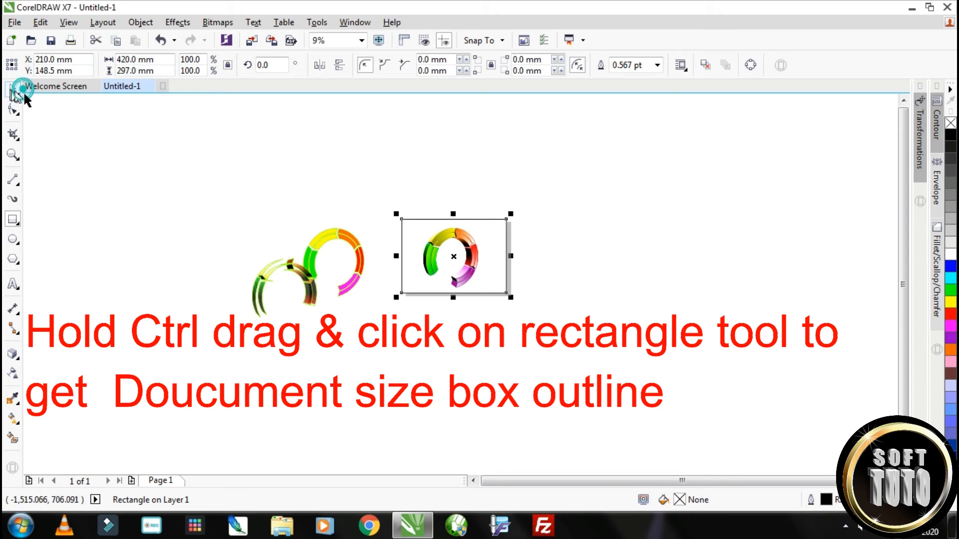
click(951, 135)
click(591, 240)
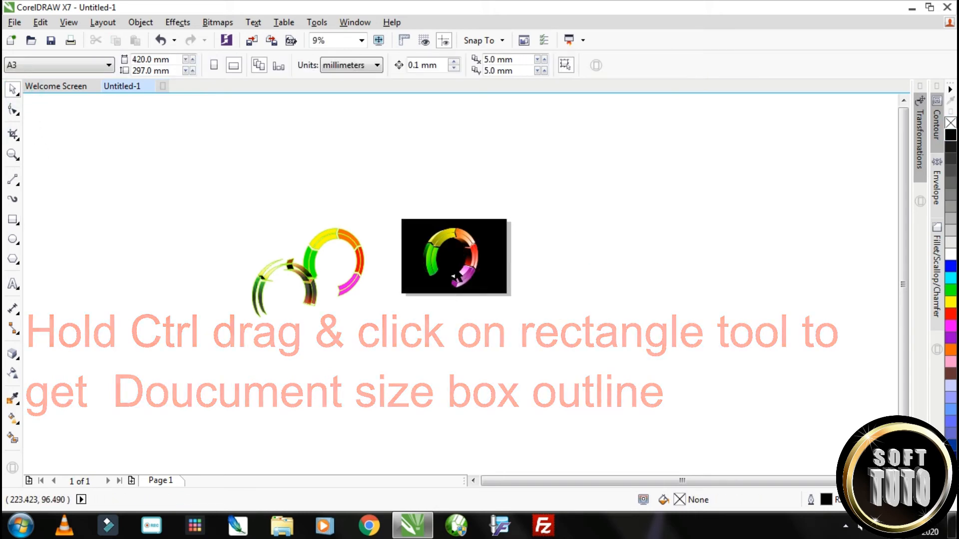
Scale the ring group down about its center to about 183 by 199 mm
scroll(492, 244, up, 1)
scroll(490, 235, up, 2)
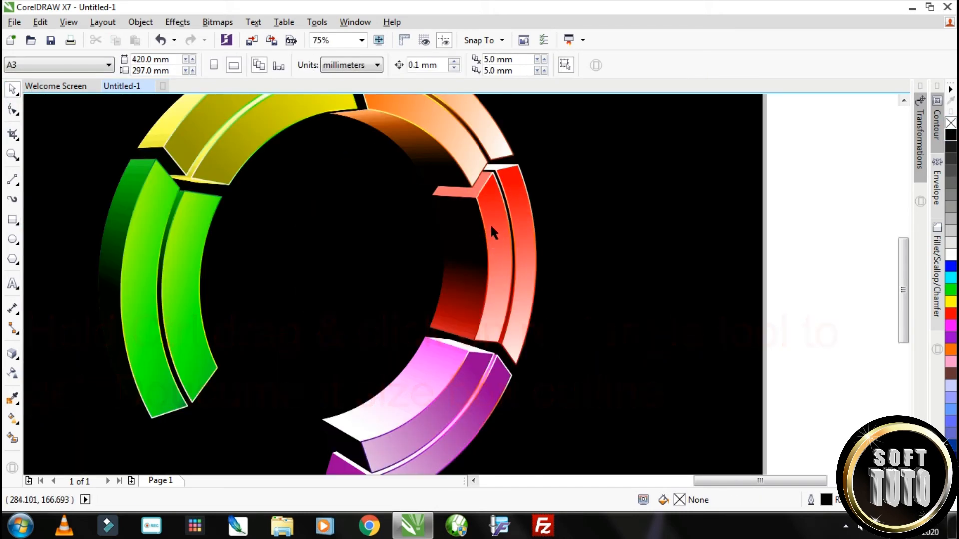
scroll(490, 223, down, 2)
click(462, 195)
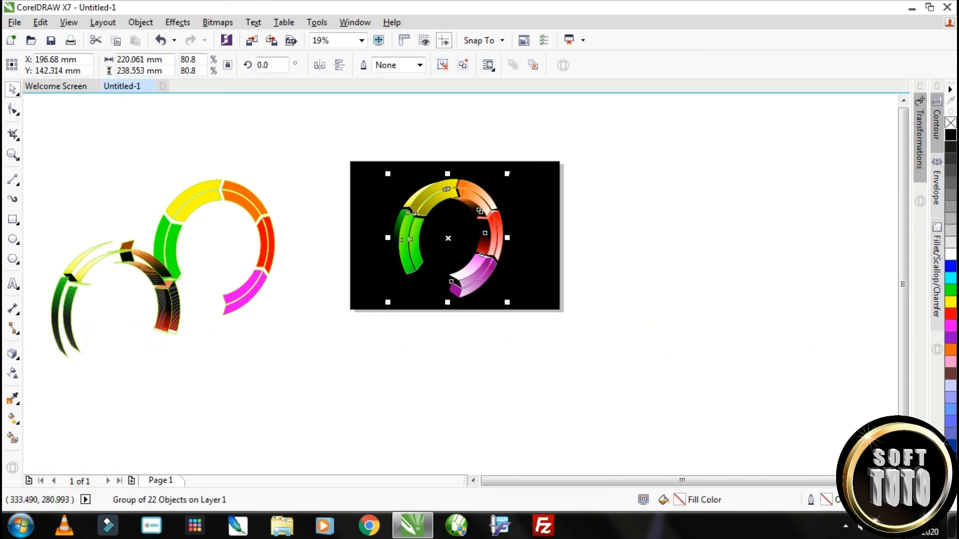
drag(507, 174, 487, 203)
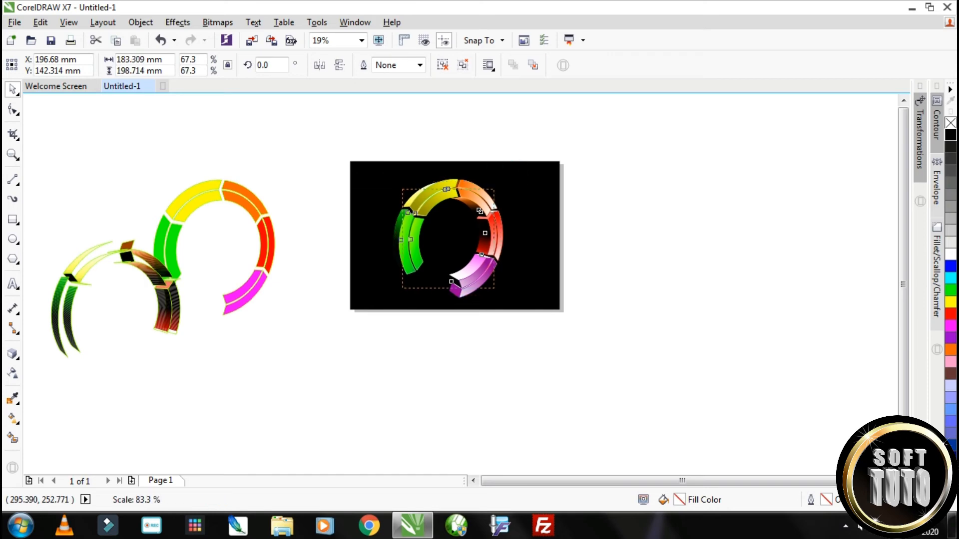
scroll(489, 234, up, 1)
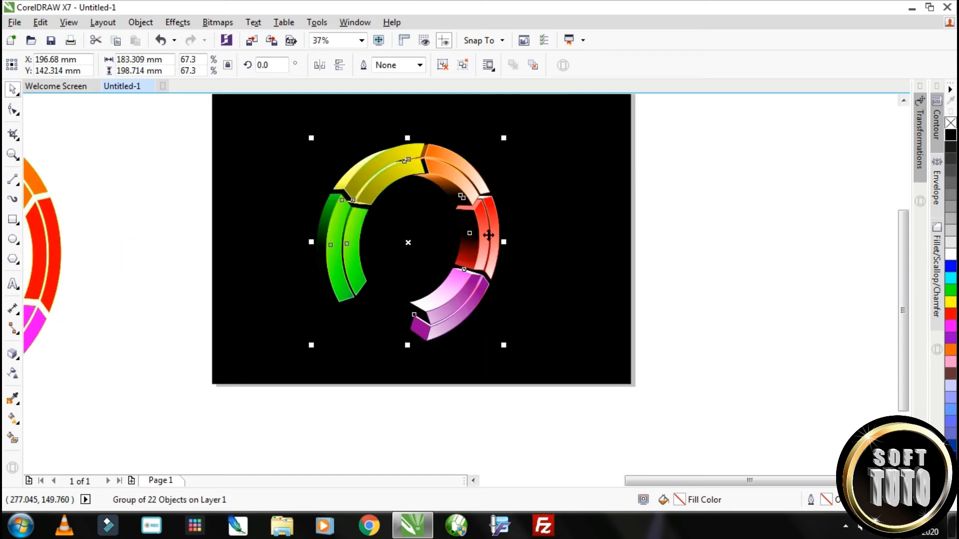
Duplicate the ring group into five overlapping rings, progressively rotated and shrinking from the upper left to the lower right of the black background
click(489, 235)
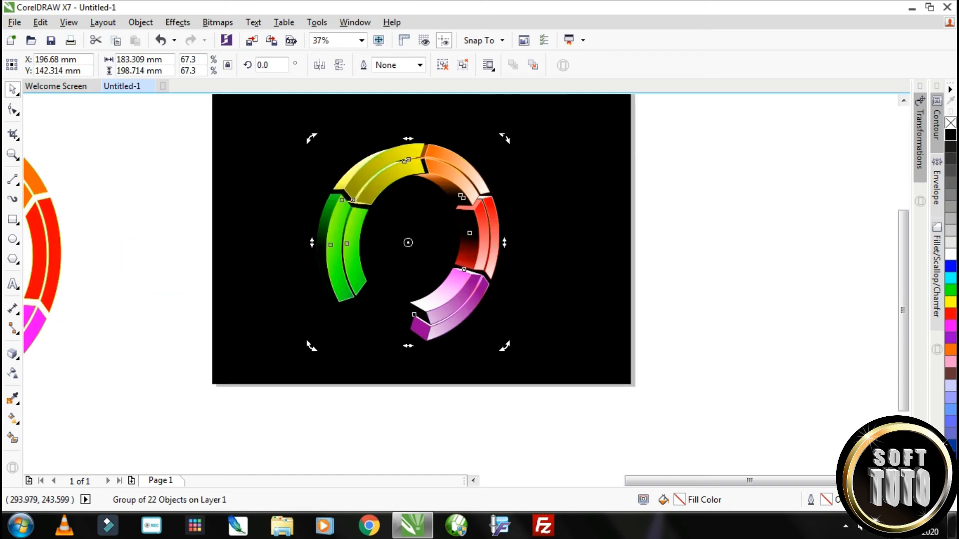
drag(503, 138, 530, 264)
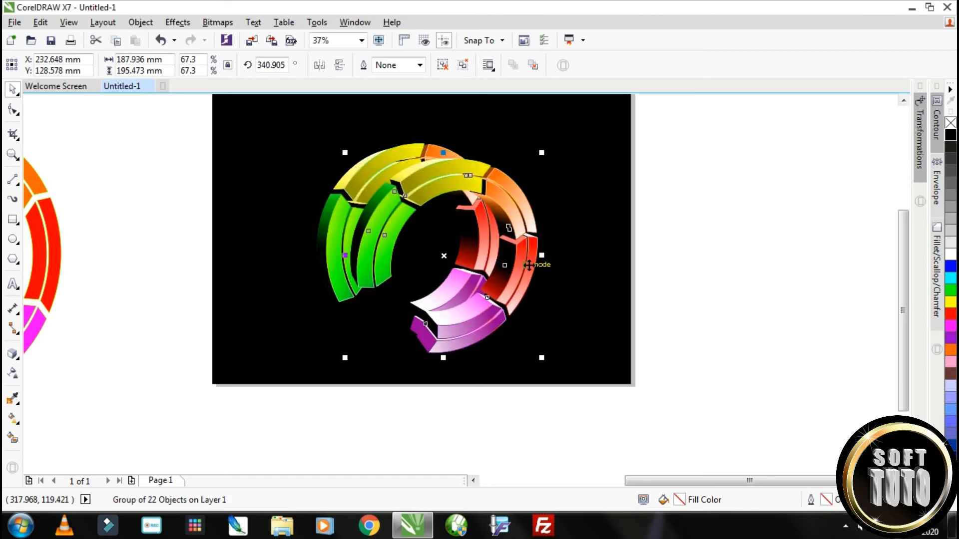
click(509, 199)
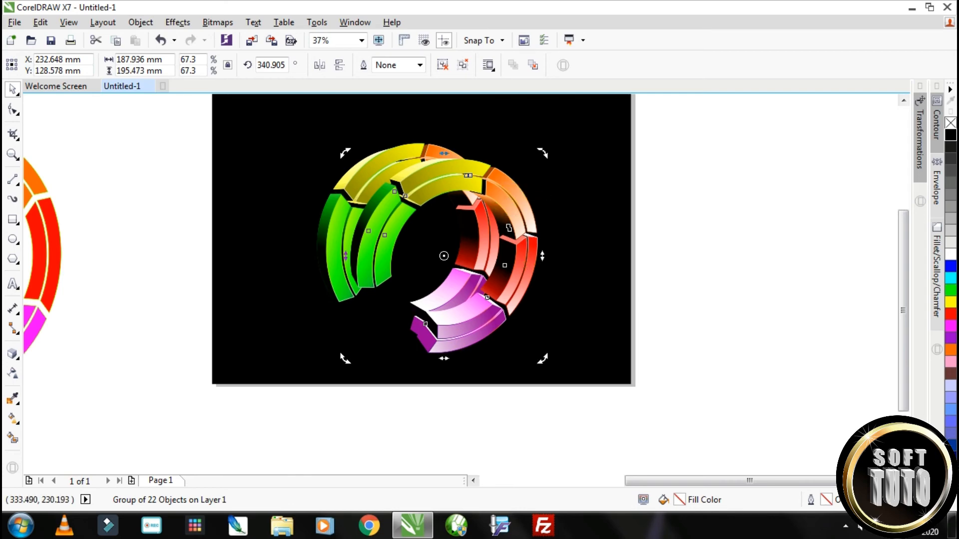
drag(542, 153, 565, 195)
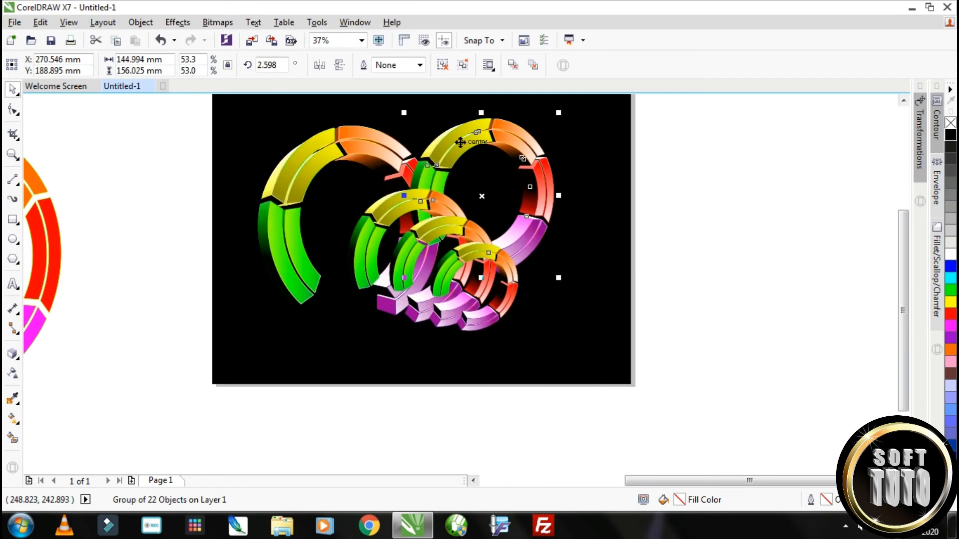
Undo the last move of the second ring and open the list of available dockers
key(ctrl+z)
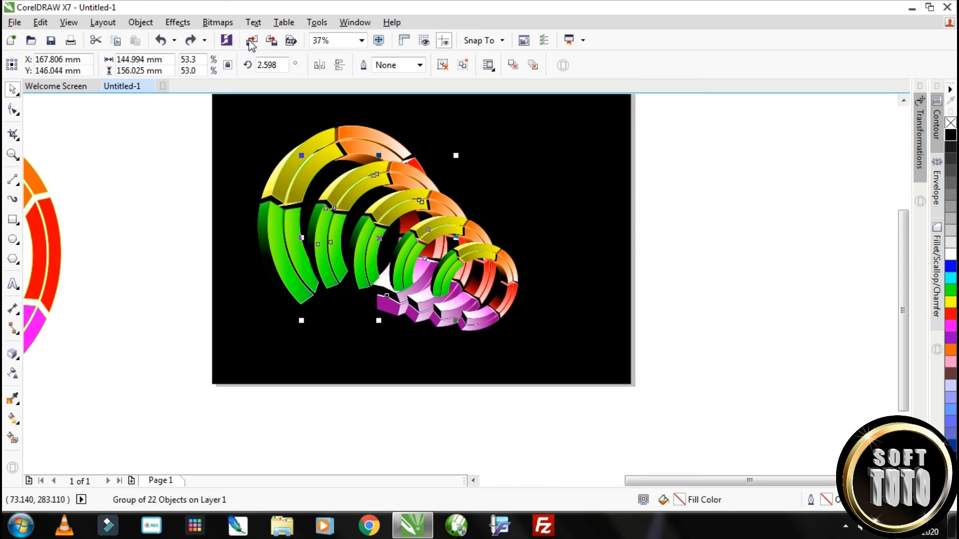
click(357, 24)
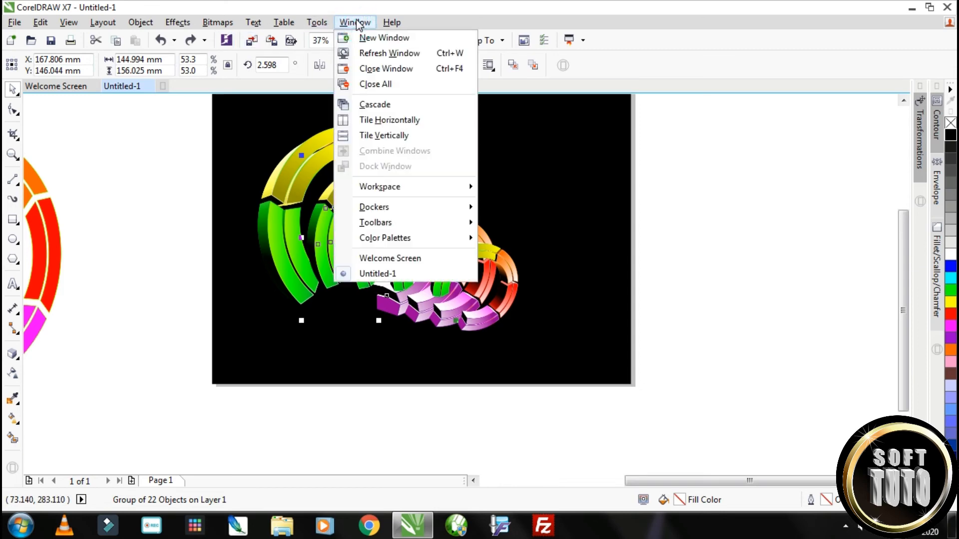
click(396, 207)
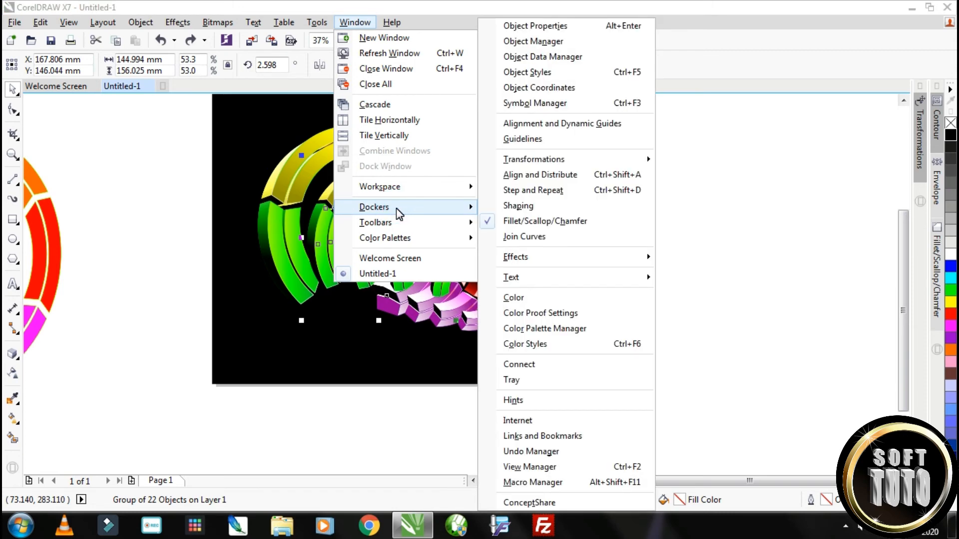
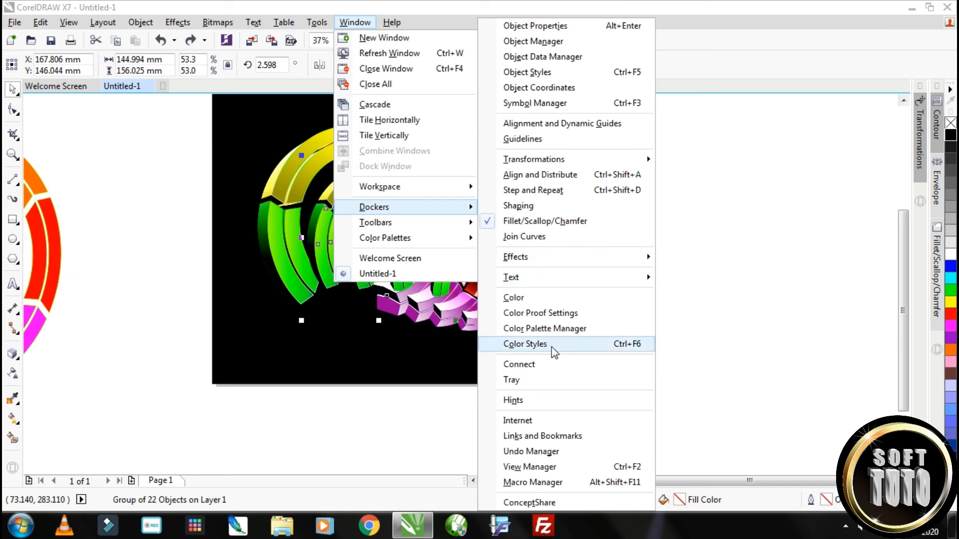
Open Color Styles and generate color harmonies from the second ring's colors
click(633, 351)
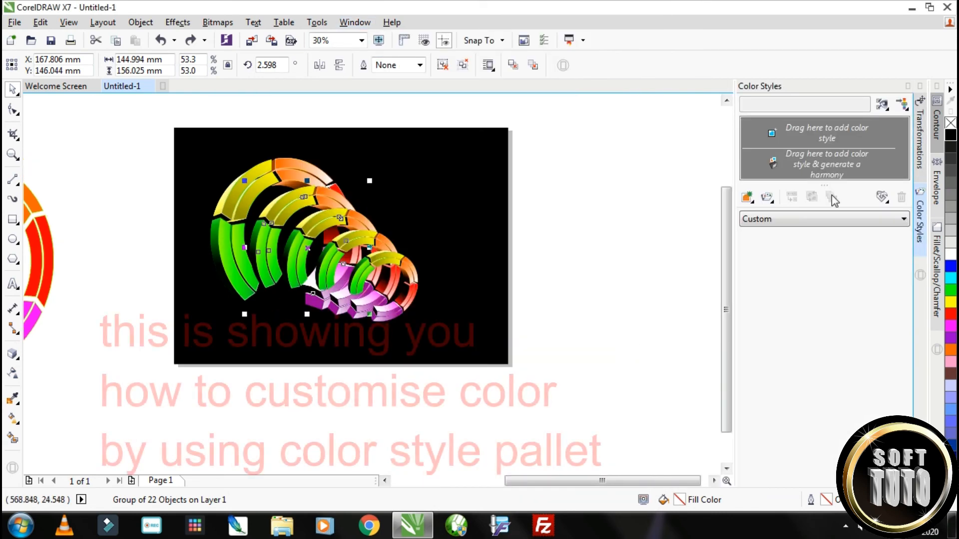
drag(305, 202, 808, 160)
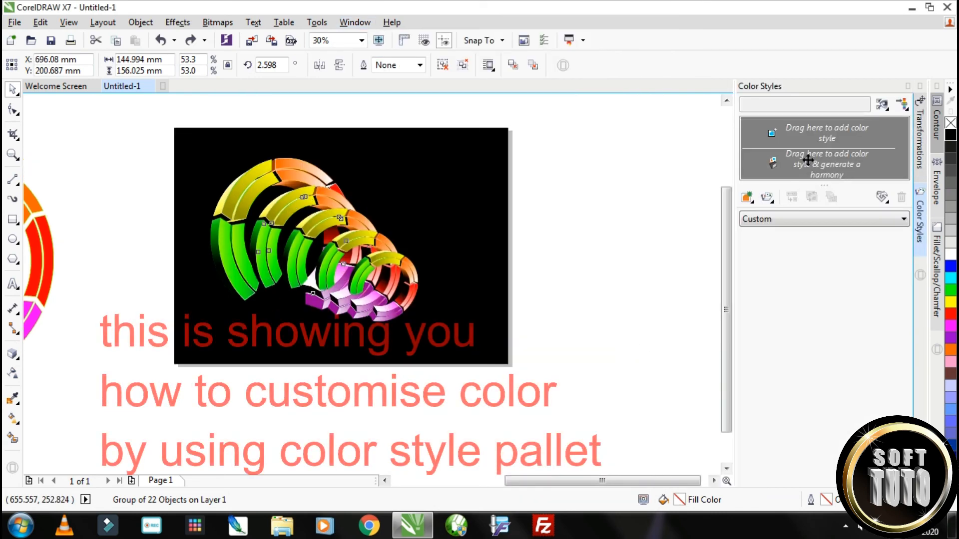
click(542, 327)
Recolor the red and orange swatches of the second ring's blue, purple, red and orange harmony to blue and cyan
click(773, 137)
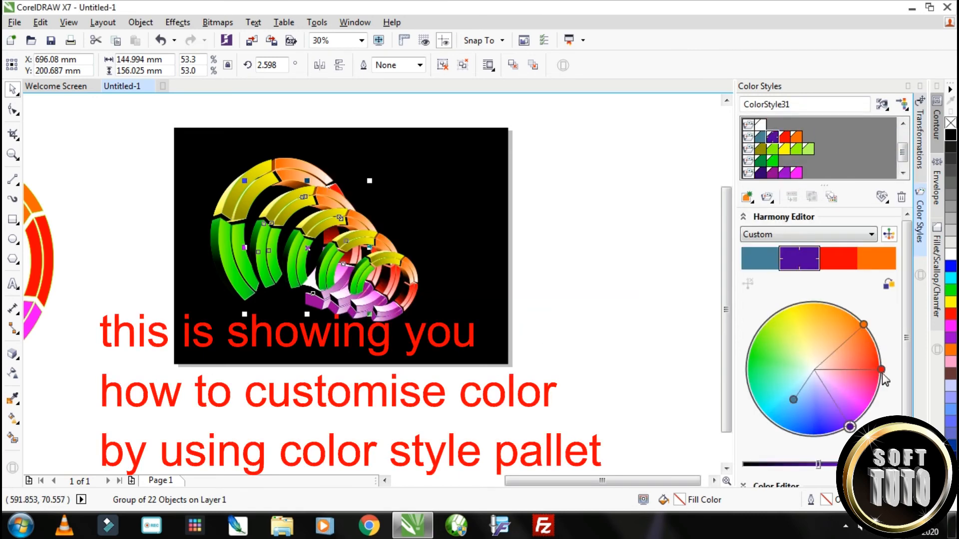
drag(881, 370, 790, 425)
drag(863, 325, 766, 404)
Recolor the swatches of the purple and magenta harmony individually to dark green, olive and yellow shades
click(760, 173)
drag(831, 405, 767, 363)
drag(862, 416, 807, 311)
drag(858, 420, 791, 328)
drag(857, 409, 806, 333)
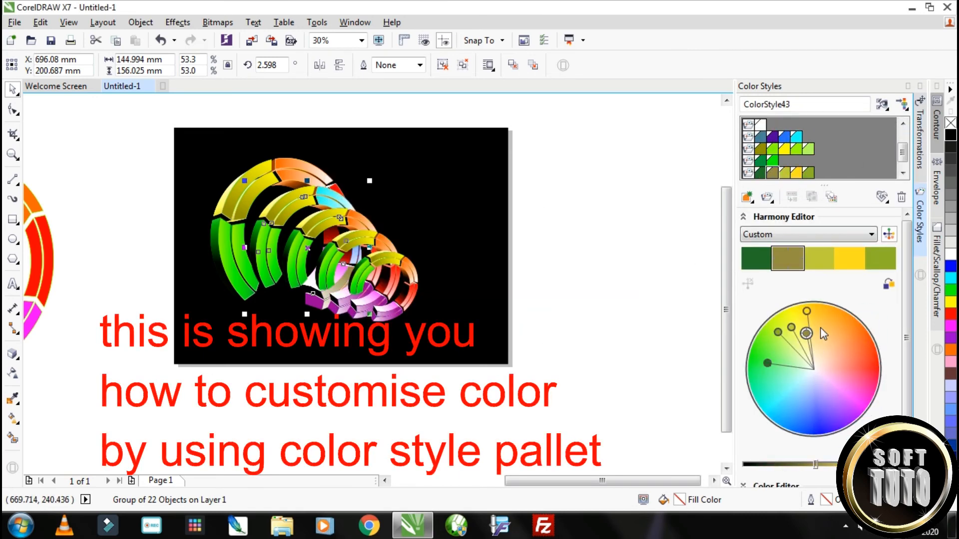
Shift the green and yellow harmonies of the second ring to yellow-orange tones
click(748, 161)
drag(747, 381, 849, 312)
click(749, 149)
scroll(749, 153, up, 2)
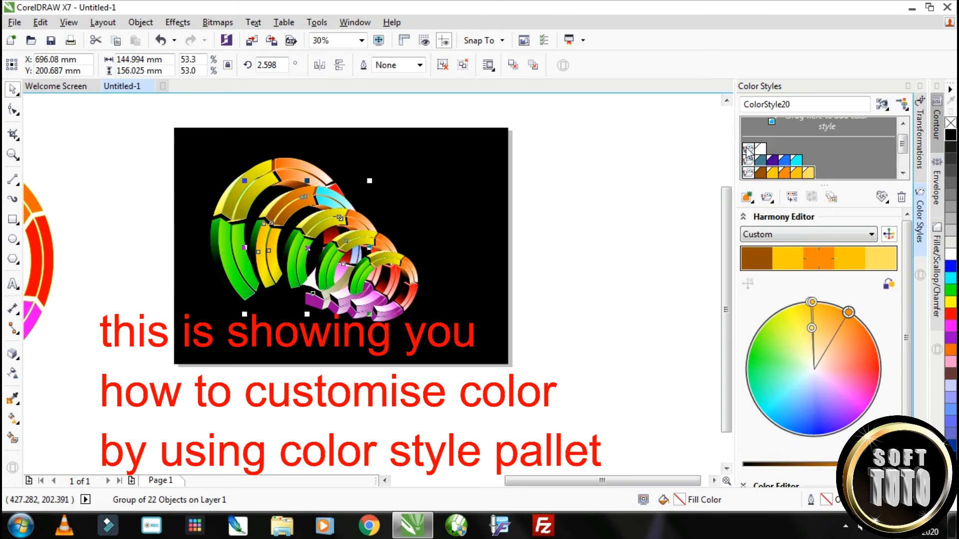
Tint the white harmony pale yellow and shift the blue and cyan harmony to green, yellow and orange
click(748, 149)
drag(814, 369, 808, 338)
click(748, 161)
drag(793, 403, 790, 304)
Shift the two yellow-orange harmonies and the olive-yellow harmony of the second ring to red and red-orange tones
click(747, 173)
drag(848, 312, 877, 361)
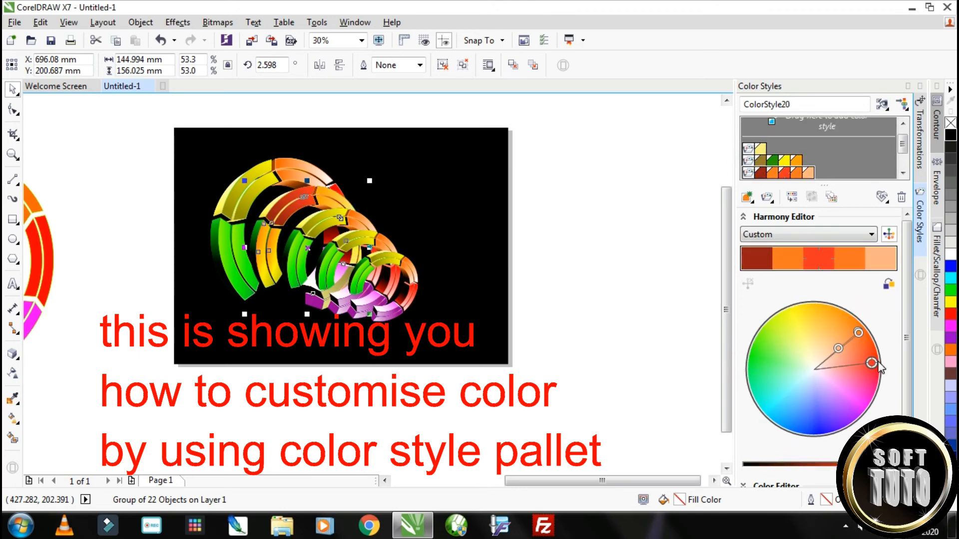
scroll(859, 172, down, 1)
click(748, 161)
drag(770, 327, 875, 357)
click(748, 149)
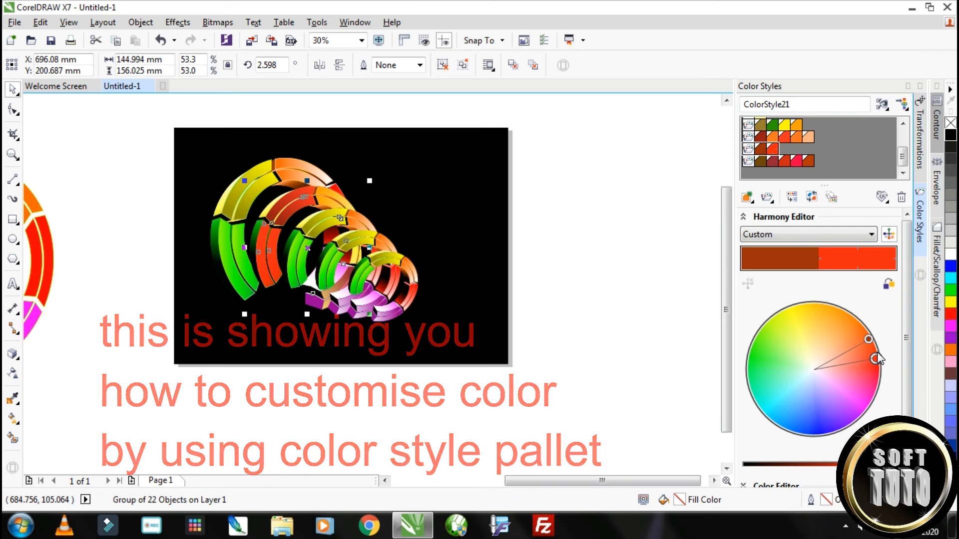
Delete all the generated harmonies from the color styles list
click(902, 197)
click(749, 148)
click(901, 198)
click(748, 125)
click(901, 197)
Generate color harmonies from the third ring and shift its red and orange harmony to blue and purple
click(13, 89)
click(318, 227)
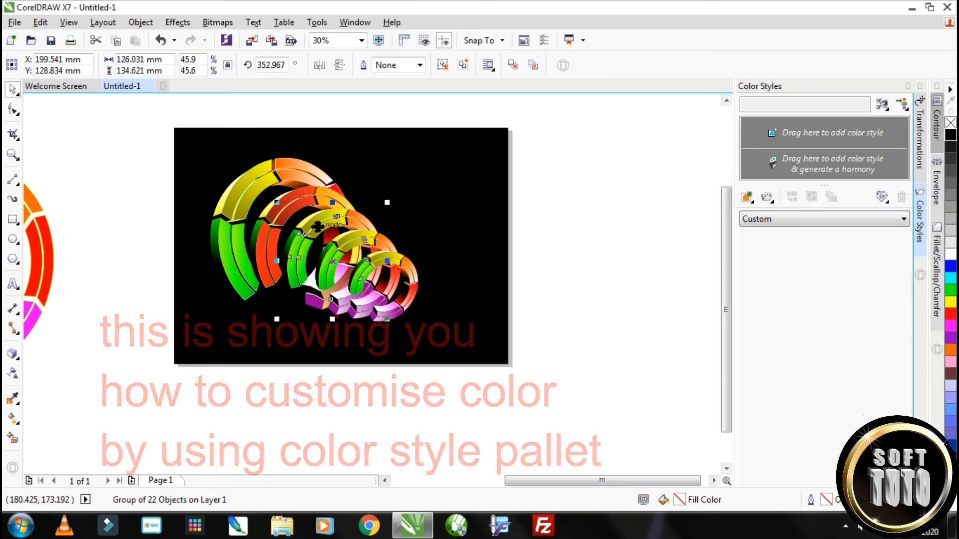
drag(317, 227, 825, 167)
drag(820, 308, 806, 428)
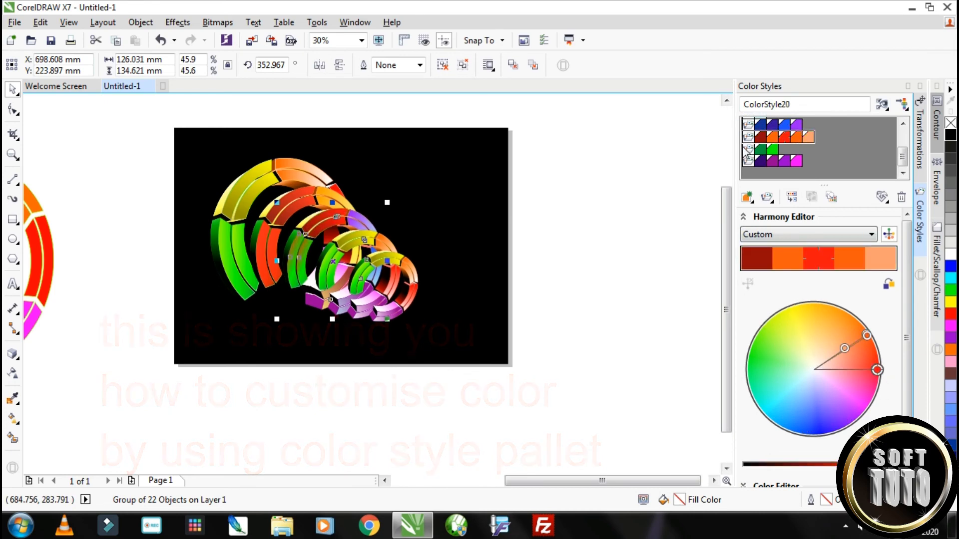
drag(876, 370, 867, 353)
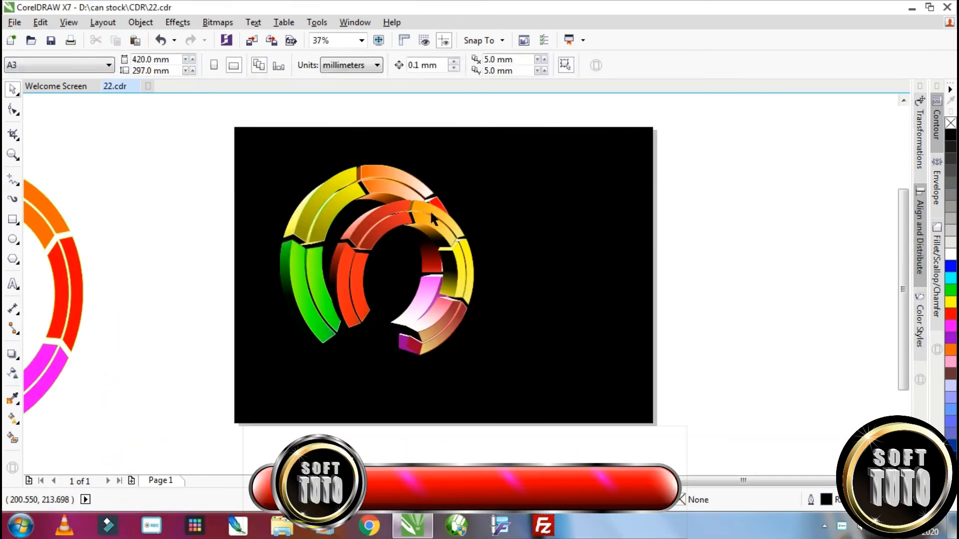
Rotate the recolored second ring clockwise in place to about 289 degrees
click(430, 210)
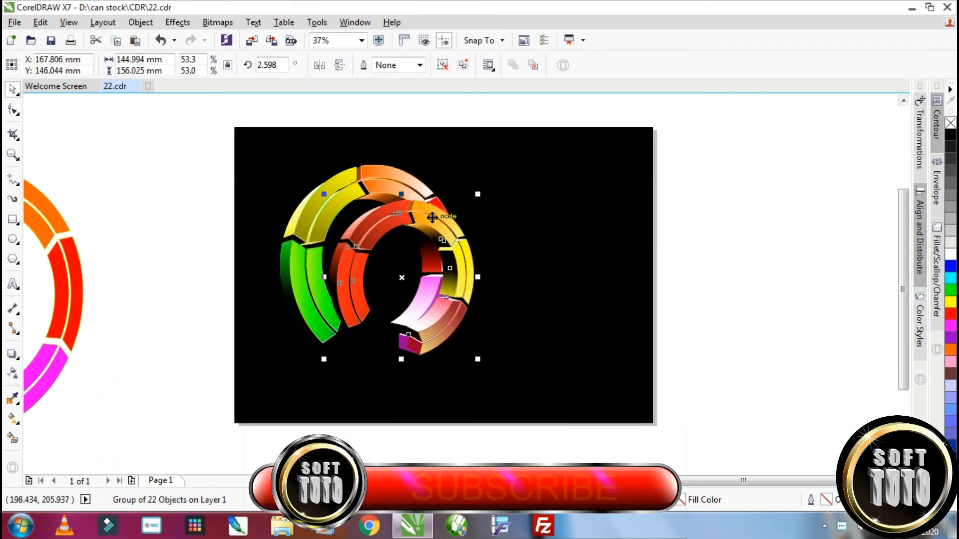
click(430, 210)
drag(478, 194, 456, 233)
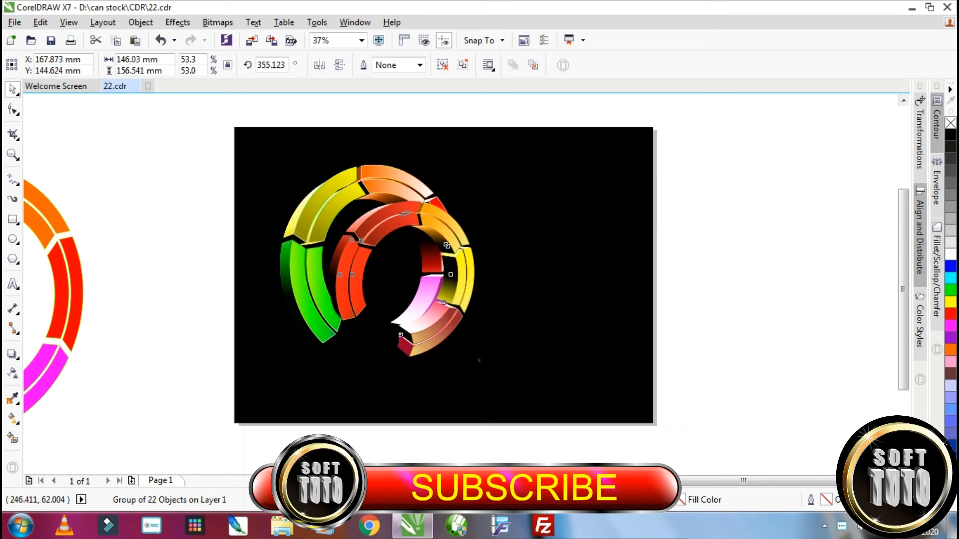
drag(476, 361, 464, 370)
drag(481, 196, 499, 255)
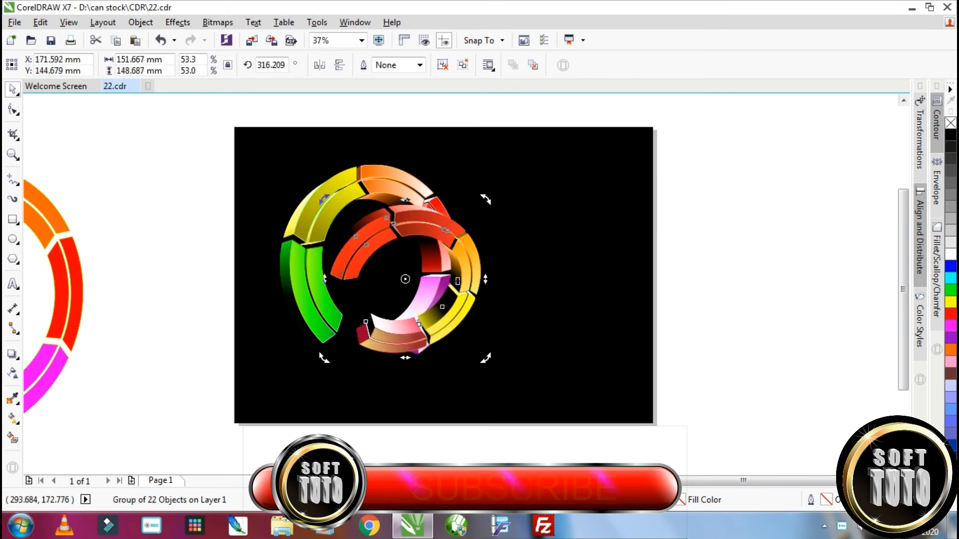
drag(488, 200, 498, 252)
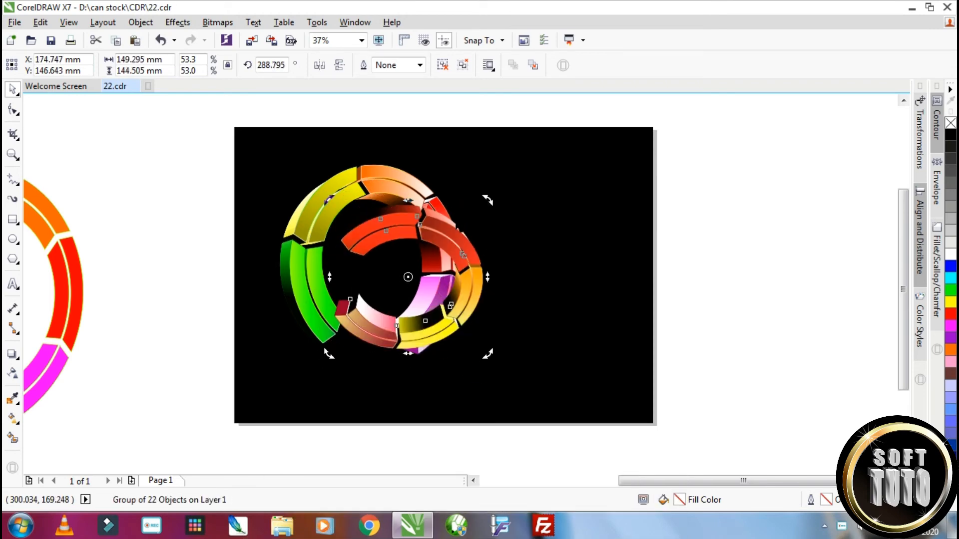
Move the second ring down so it overlaps the lower part of the first ring, and rotate it to about 193 degrees
click(460, 225)
drag(460, 225, 470, 271)
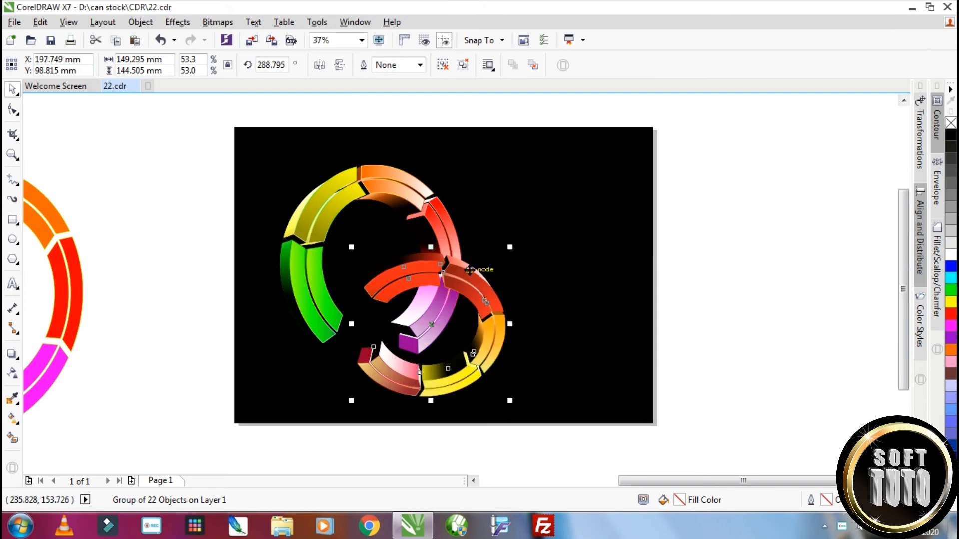
click(469, 270)
drag(511, 247, 514, 309)
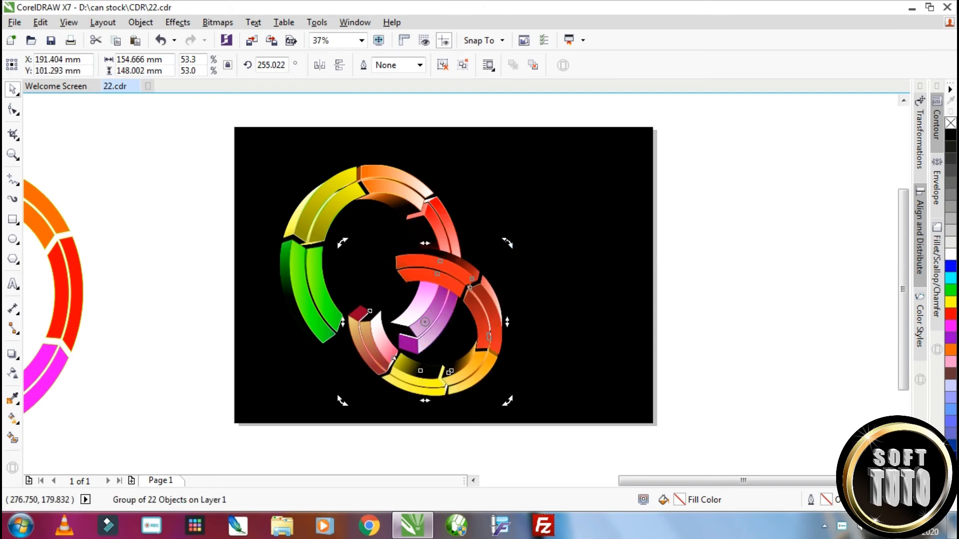
drag(513, 245, 495, 297)
drag(507, 244, 522, 273)
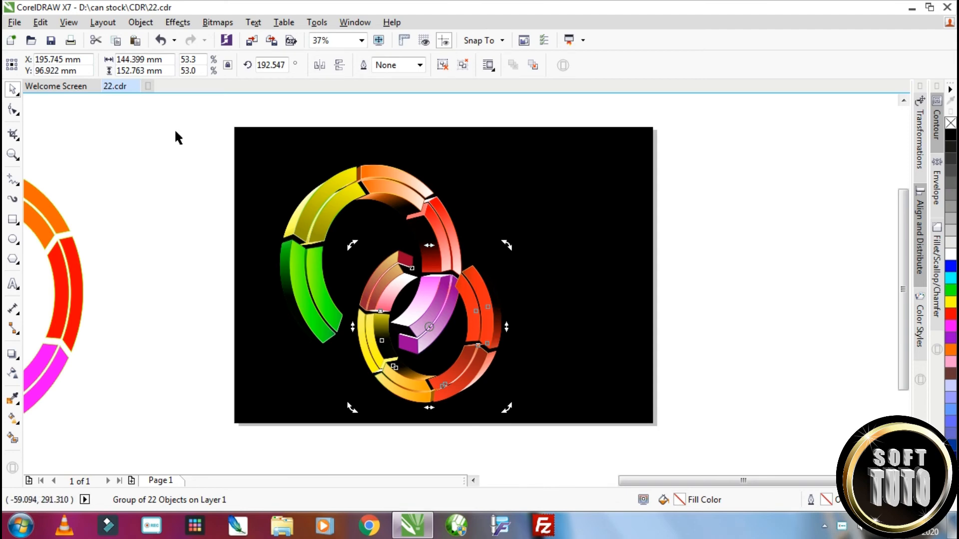
Scale both rings down together to about 169 by 181 mm and move them up on the black background
drag(175, 136, 531, 424)
drag(505, 159, 479, 188)
drag(426, 239, 435, 191)
Delete the flat colored ring lying outside the page beside the black background
scroll(434, 192, down, 2)
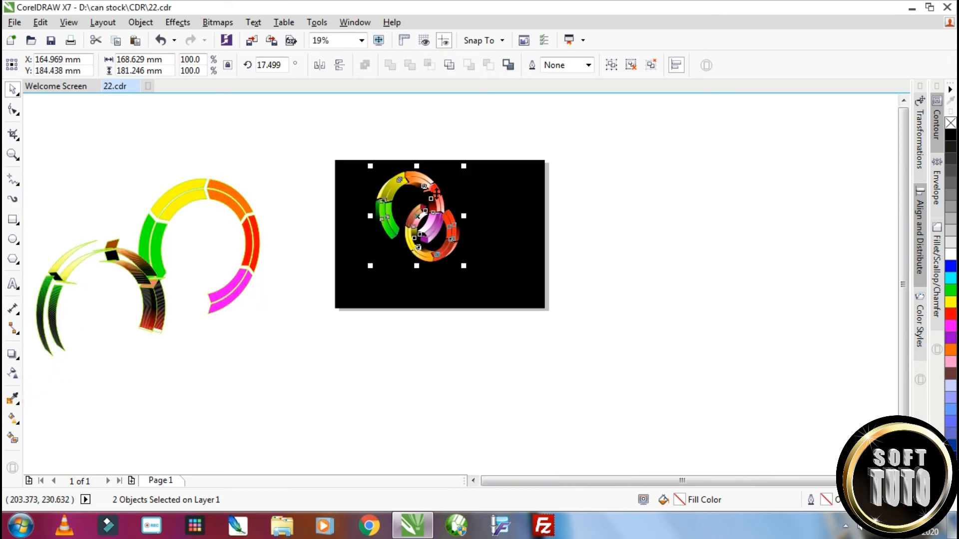
click(227, 198)
click(202, 207)
click(199, 197)
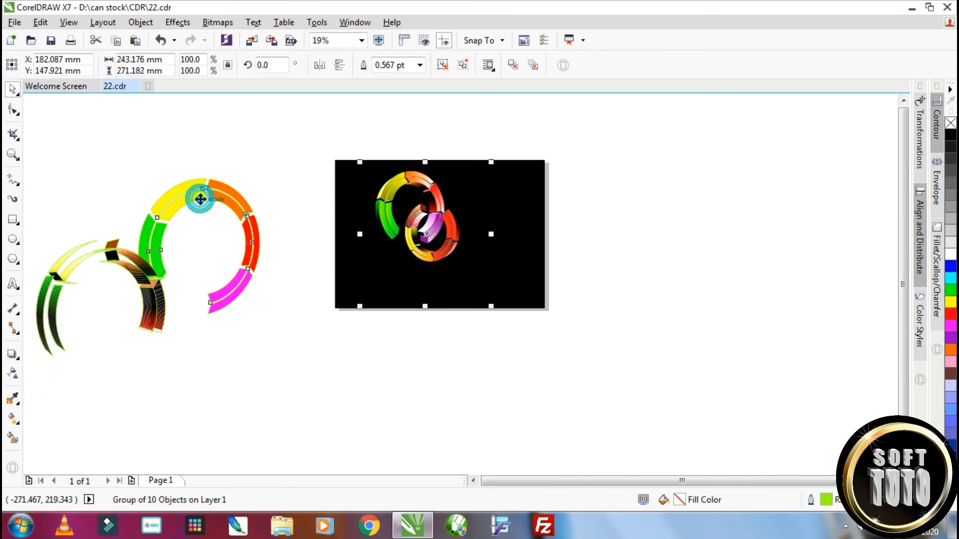
drag(195, 194, 258, 175)
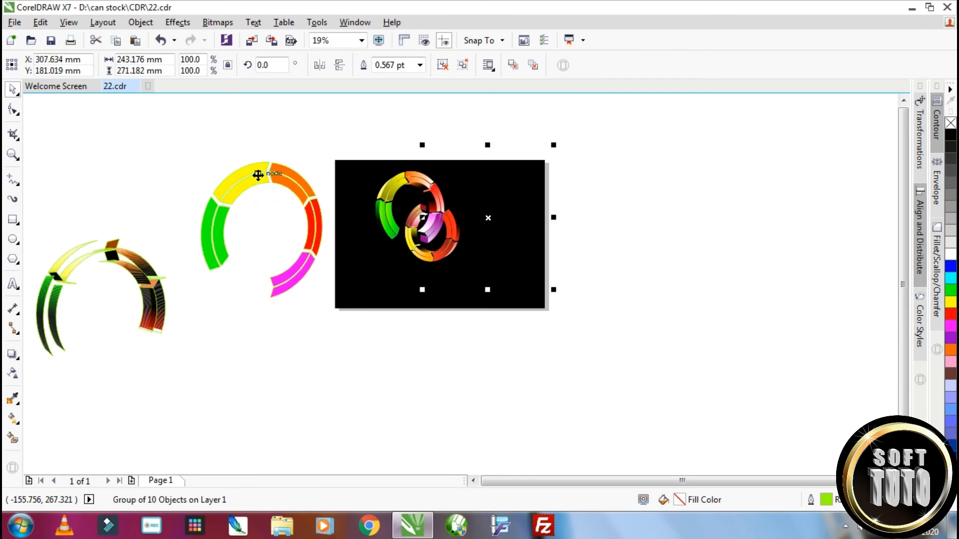
key(Delete)
Group the two rings and create a vertically mirrored copy of the group directly below them
scroll(559, 312, down, 1)
scroll(521, 285, up, 1)
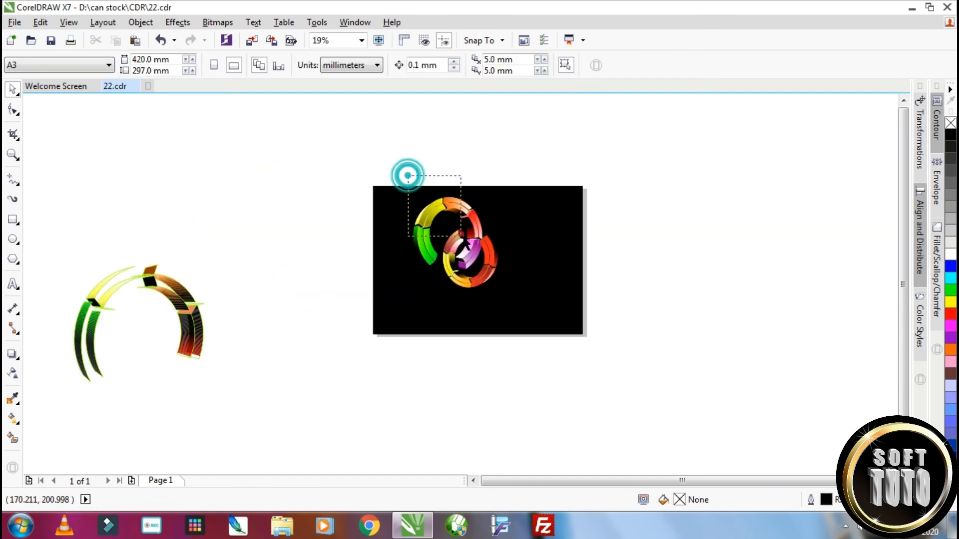
drag(408, 176, 494, 284)
scroll(490, 252, up, 2)
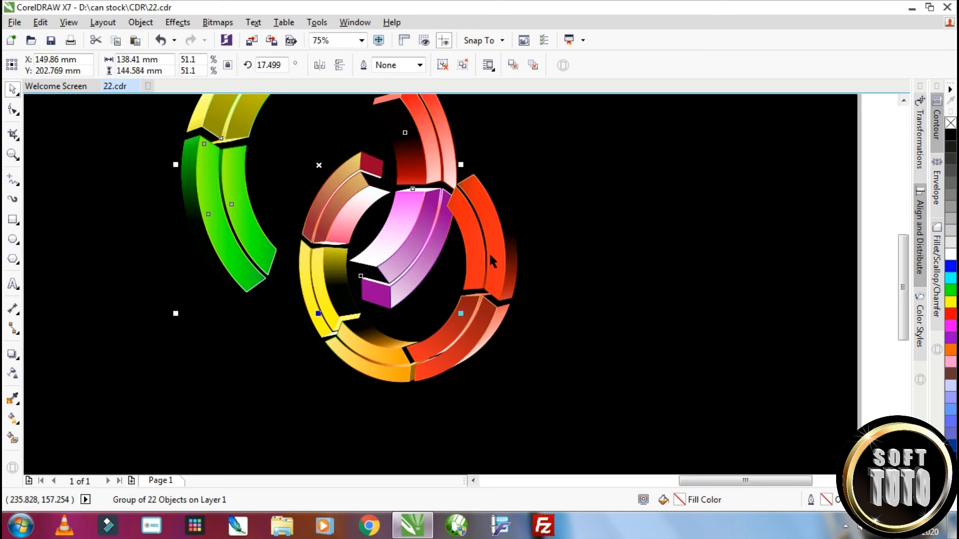
scroll(489, 252, down, 1)
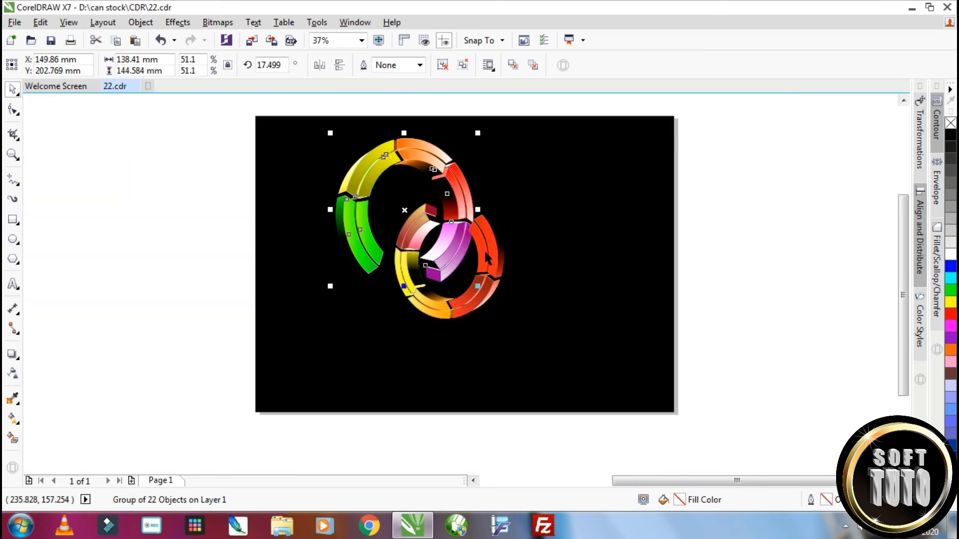
drag(323, 122, 546, 334)
key(Escape)
drag(215, 119, 588, 372)
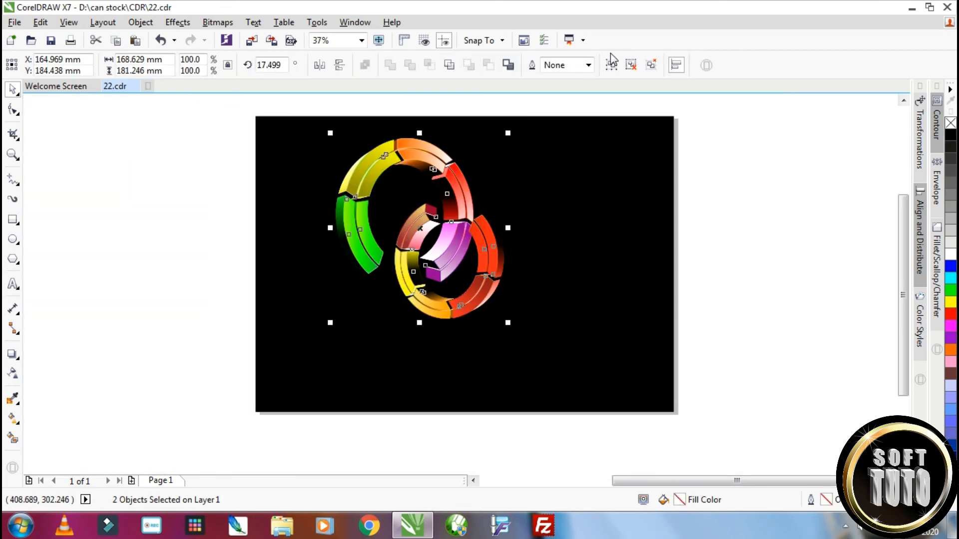
drag(420, 133, 402, 375)
right_click(403, 376)
Draw a rectangle about 389 by 188 mm covering the mirrored ring group
scroll(470, 415, down, 1)
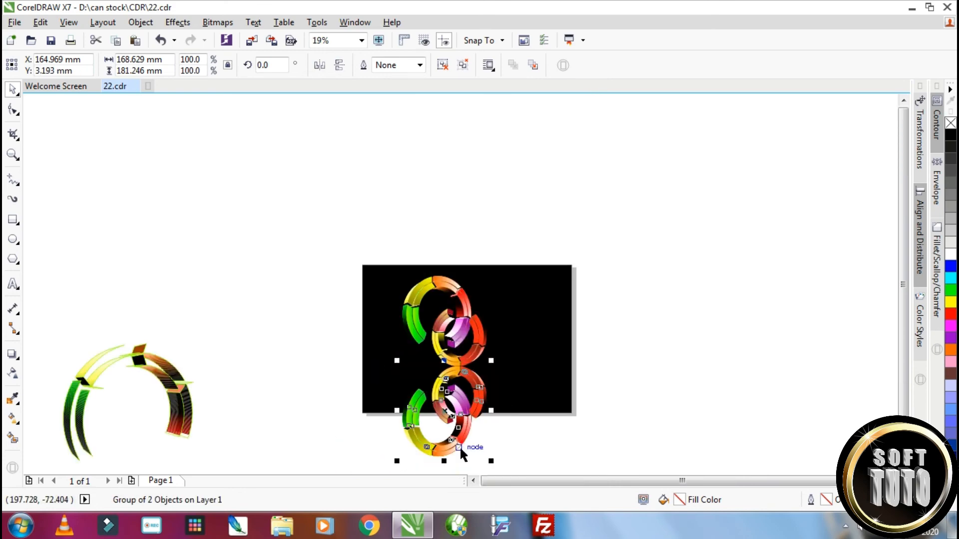
scroll(460, 448, up, 1)
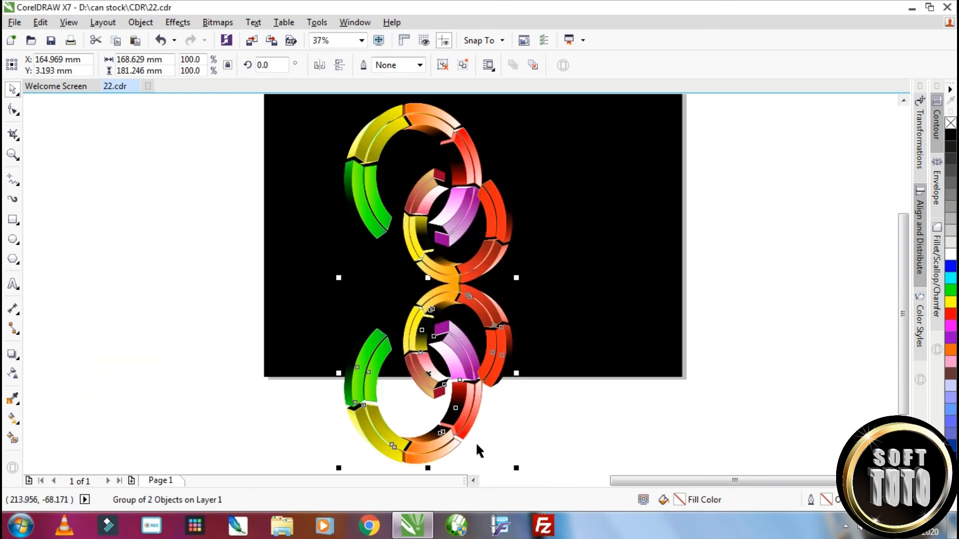
key(F6)
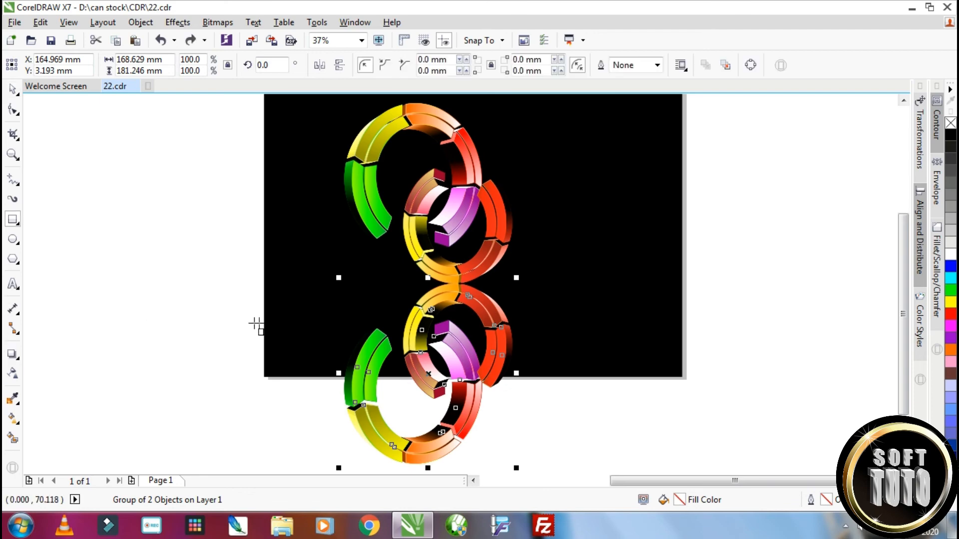
drag(240, 293, 629, 442)
click(13, 89)
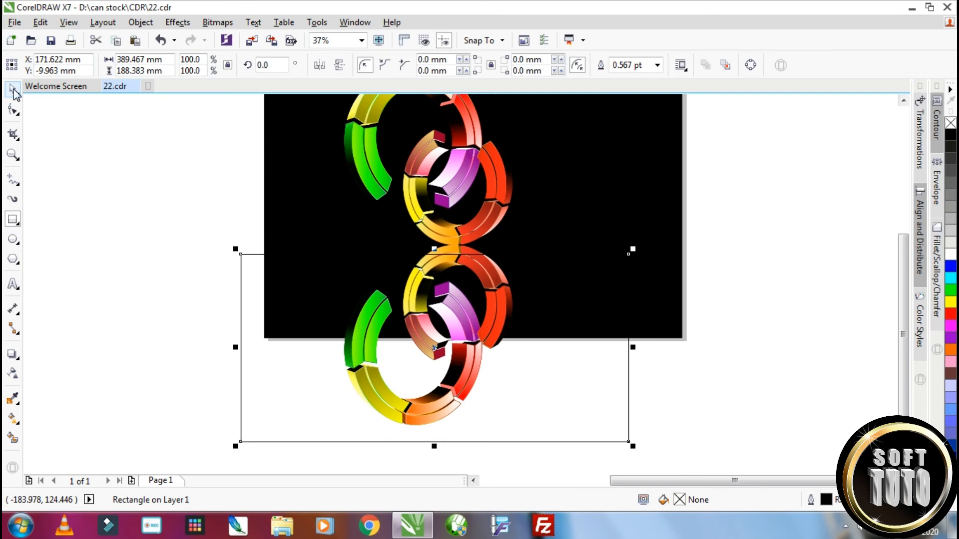
click(14, 90)
Extend the rectangle's upper edge to the line where the rings meet their reflection, making it about 198 mm tall, and fill it black
drag(434, 248, 438, 240)
scroll(471, 244, up, 2)
drag(321, 233, 321, 242)
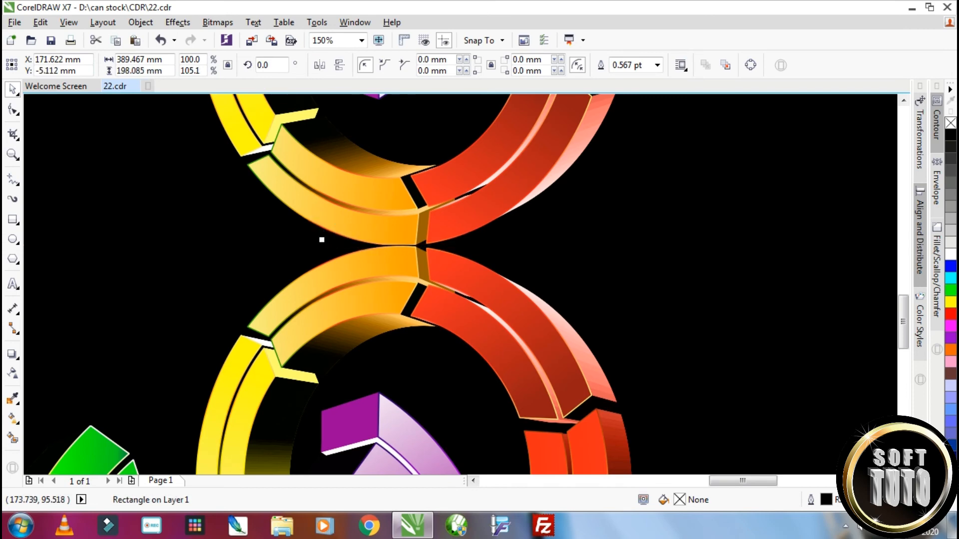
scroll(321, 242, down, 2)
click(950, 135)
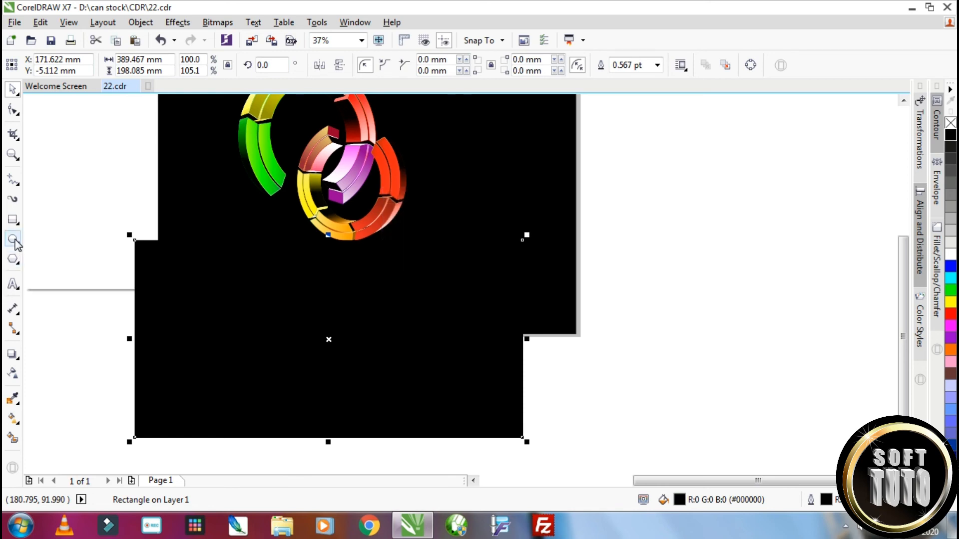
Apply a short vertical linear transparency to the black rectangle, clear at its upper edge and opaque below, so the reflection fades out
click(12, 374)
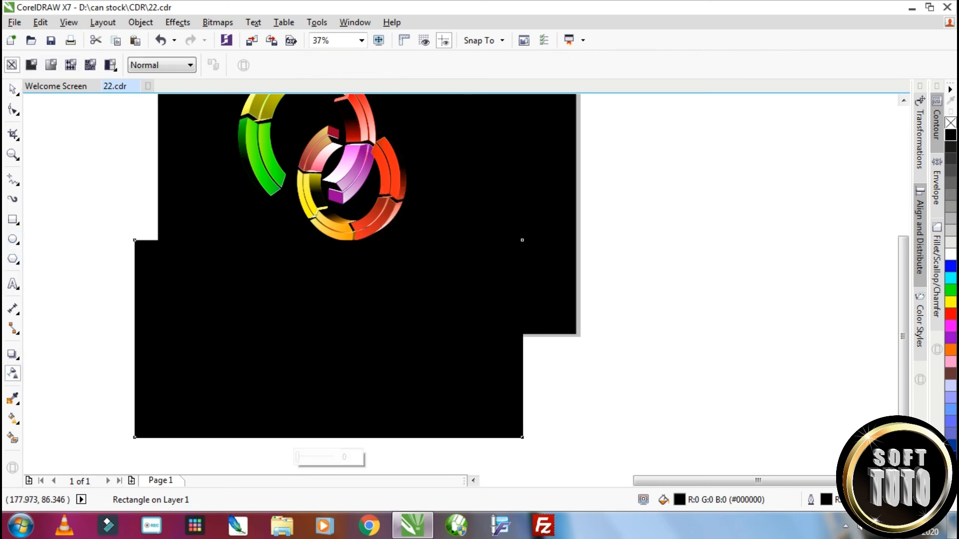
drag(332, 245, 336, 314)
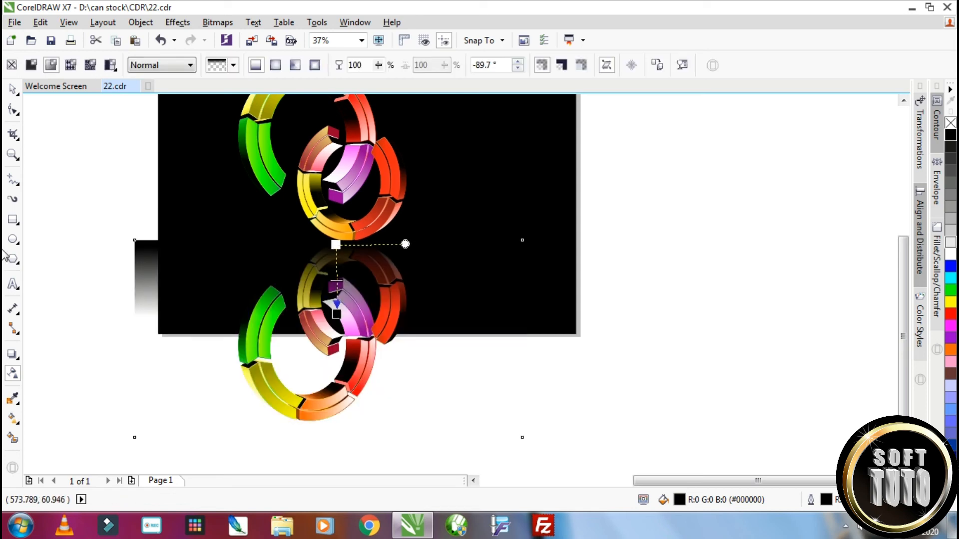
drag(949, 258, 449, 322)
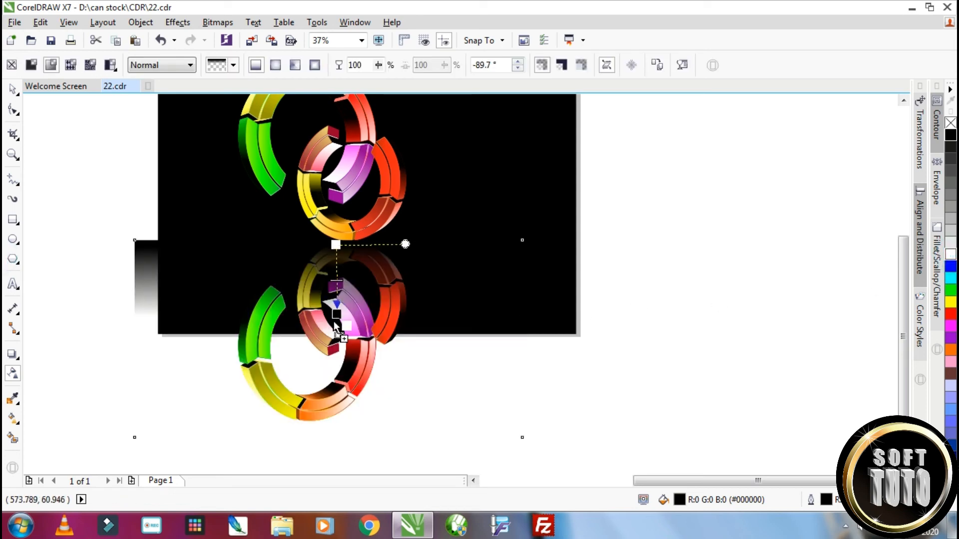
drag(338, 317, 337, 314)
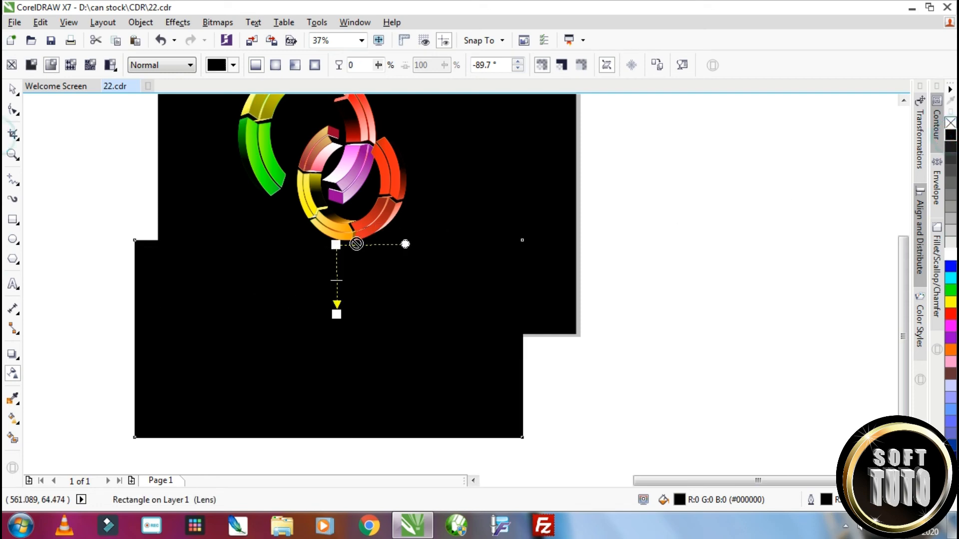
drag(336, 244, 335, 245)
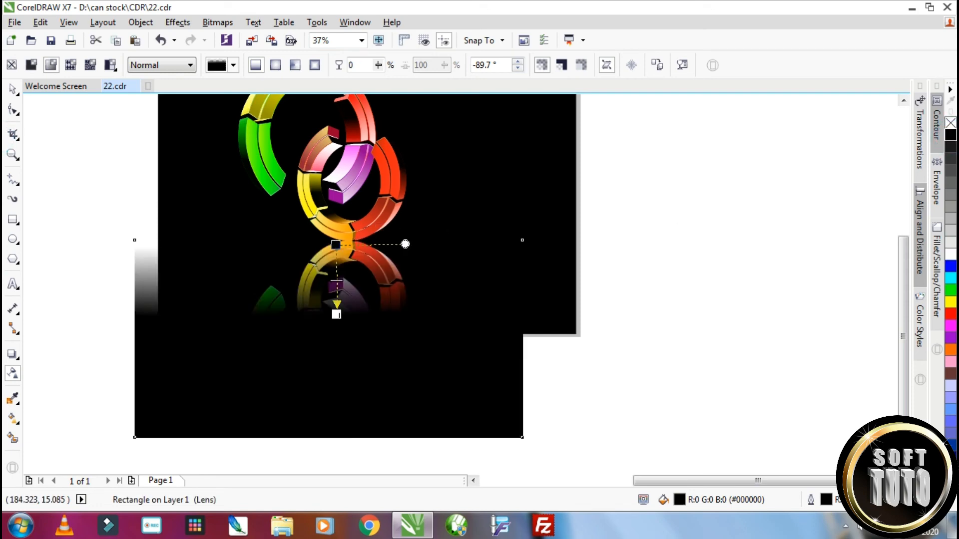
drag(336, 314, 334, 279)
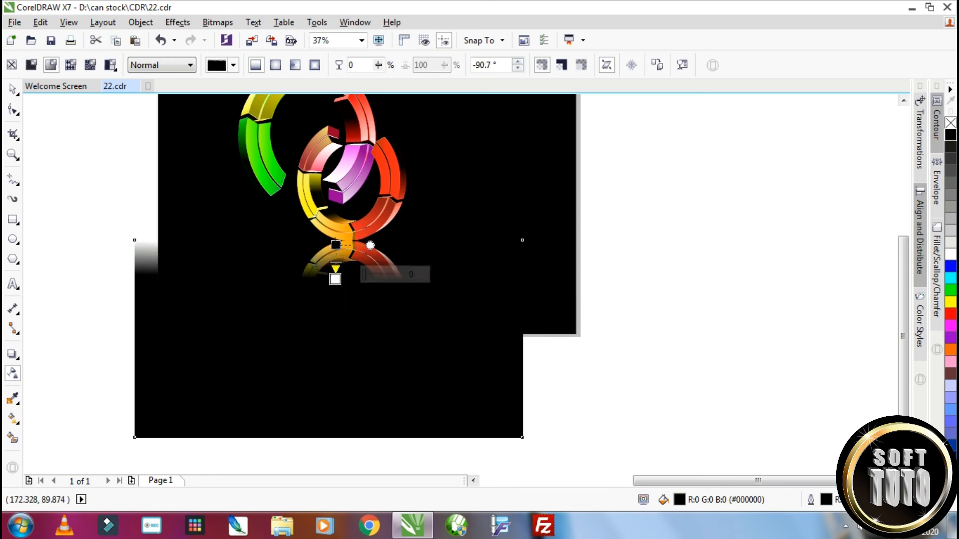
Lengthen the black rectangle's vertical transparency upward into the small ring so the reflection appears fainter
drag(336, 244, 332, 132)
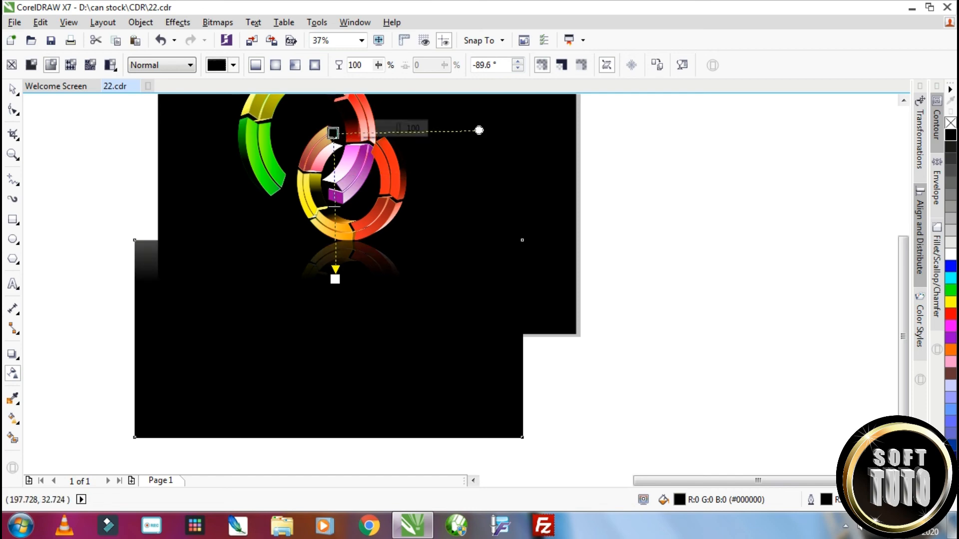
drag(335, 278, 336, 300)
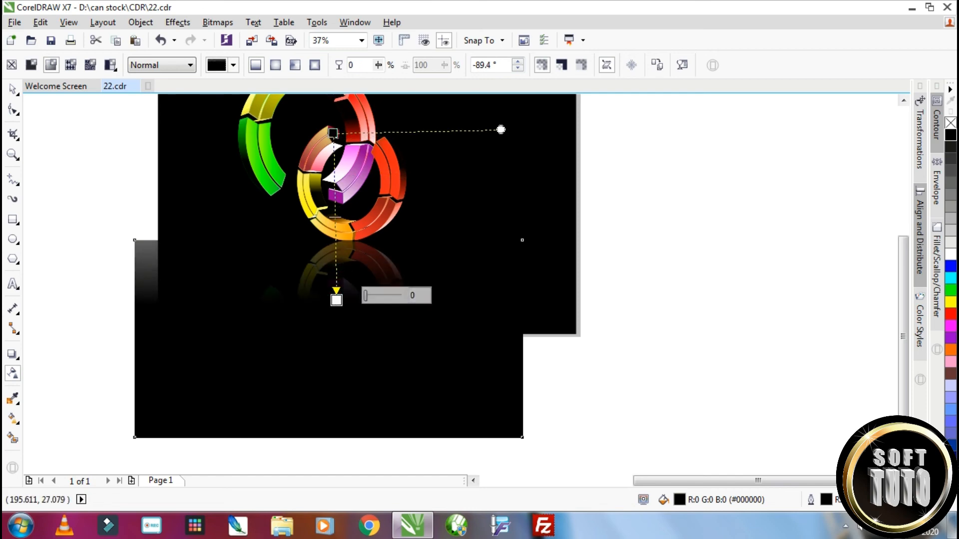
drag(336, 299, 335, 278)
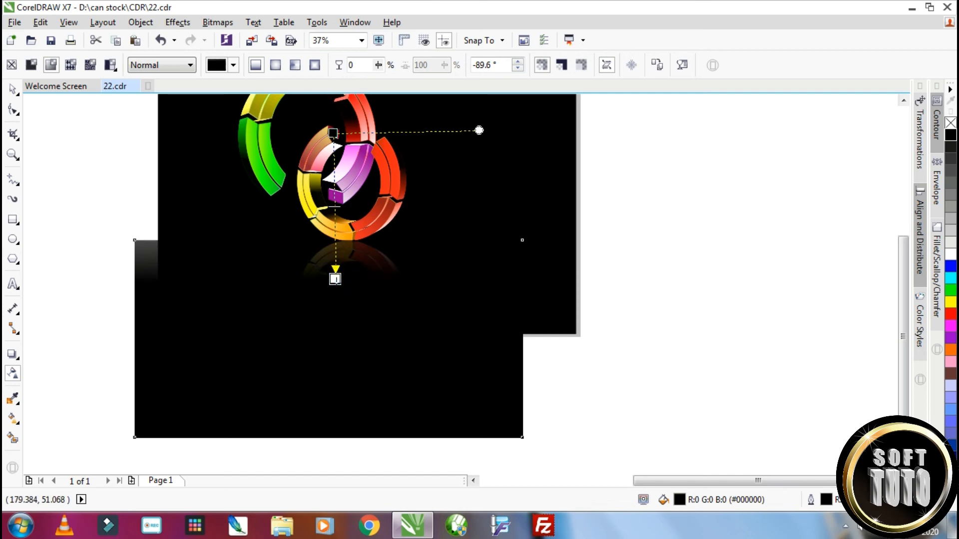
key(space)
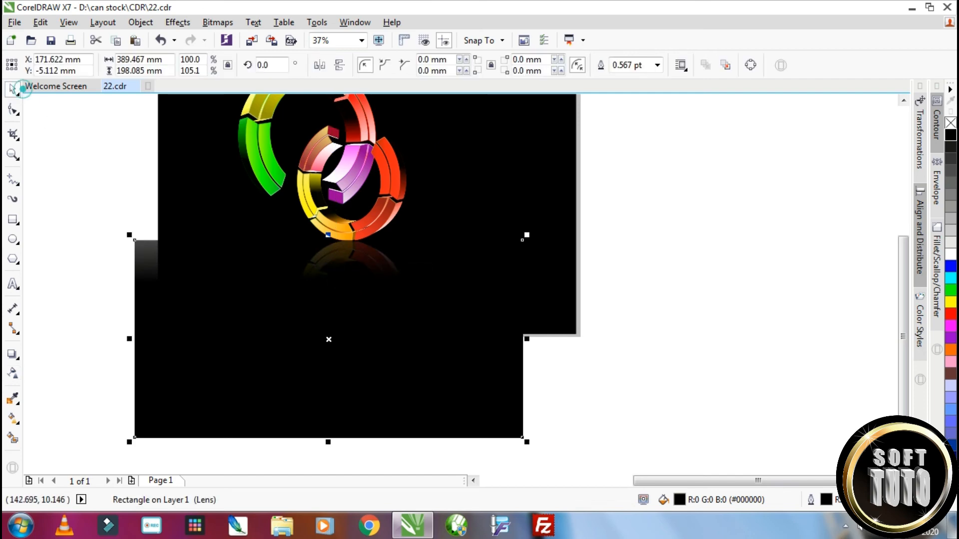
Move the fading black rectangle down and to the right to uncover the mirrored large ring
click(594, 404)
click(482, 385)
drag(481, 361, 641, 402)
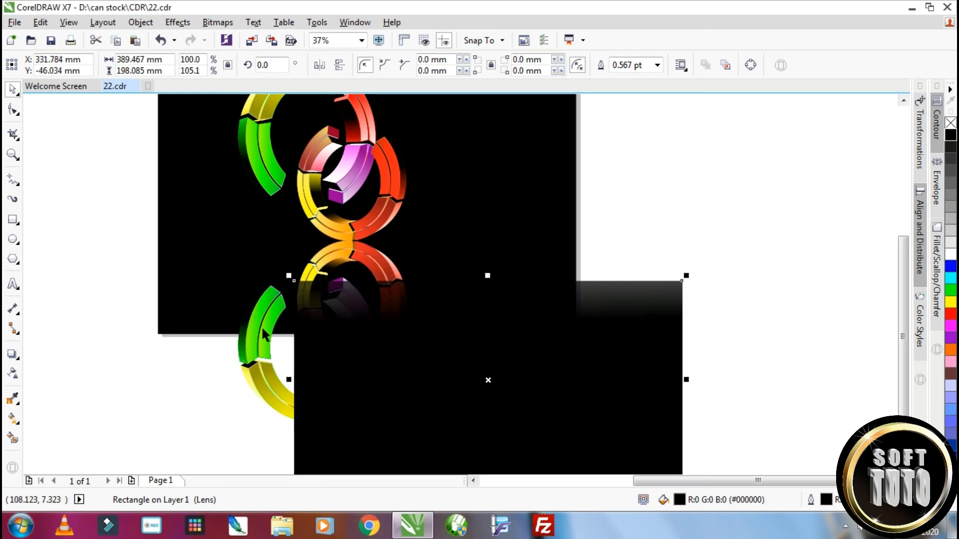
click(262, 328)
drag(262, 328, 215, 271)
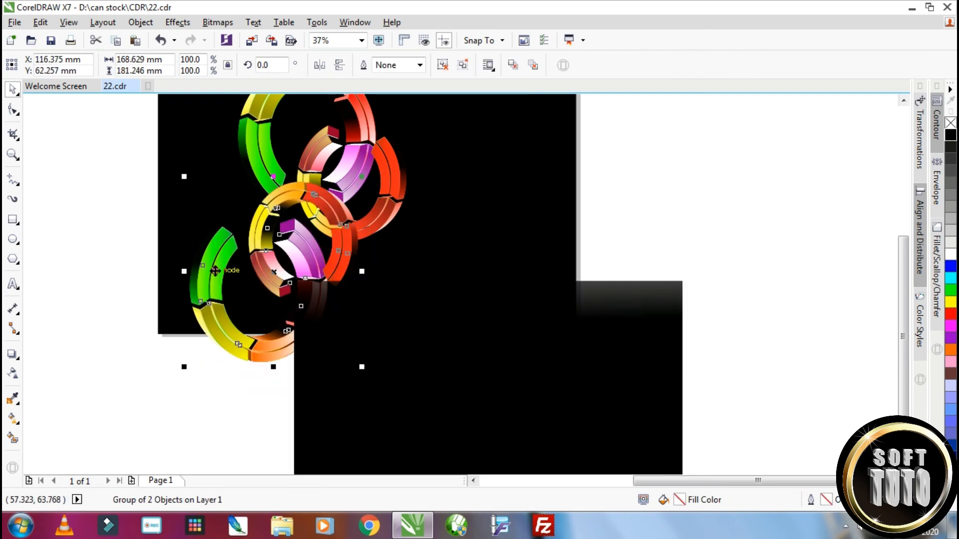
key(ctrl+z)
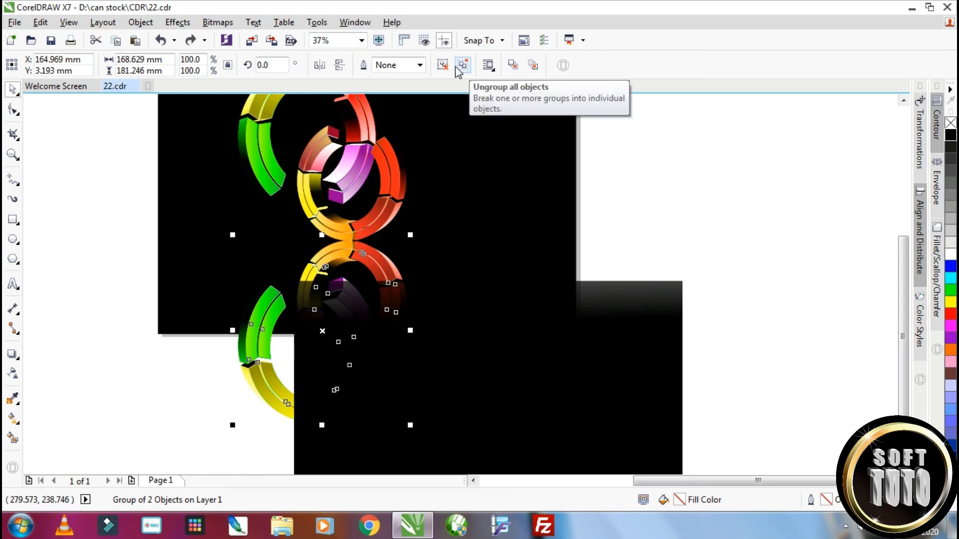
Ungroup the mirrored ring pair and move the mirrored large ring up and to the left on its own
click(463, 66)
click(148, 375)
drag(254, 333, 215, 264)
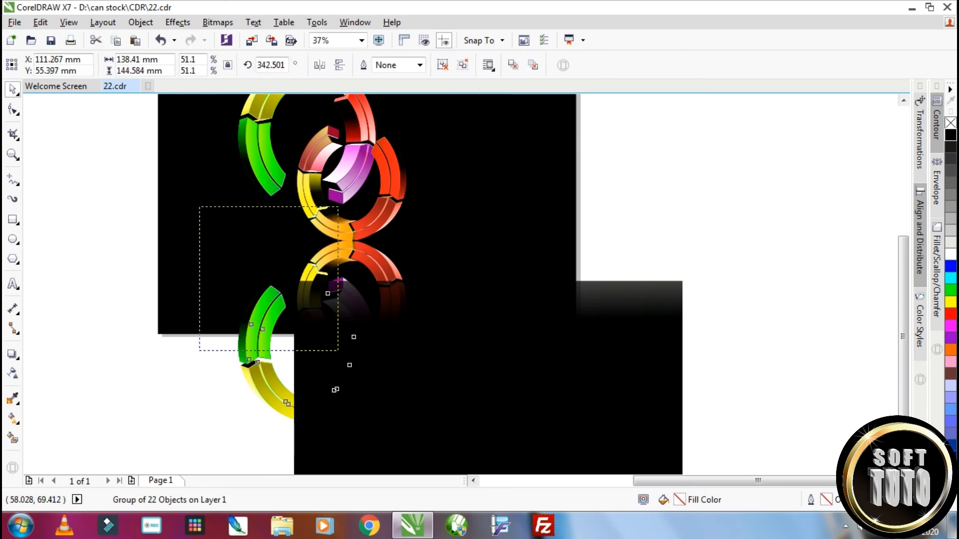
drag(288, 338, 286, 336)
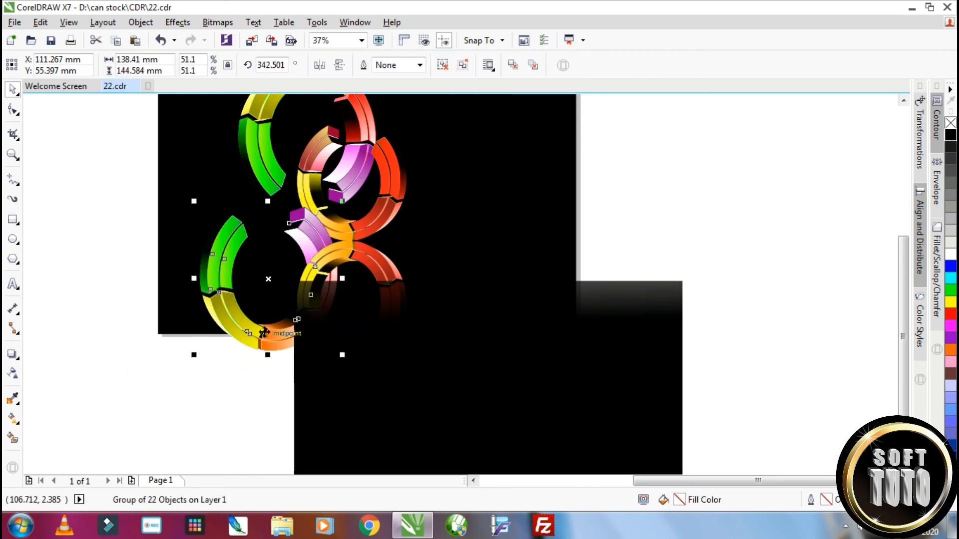
Make a copy of the fading black rectangle about 171 mm wide and place it over the mirrored large ring
click(681, 397)
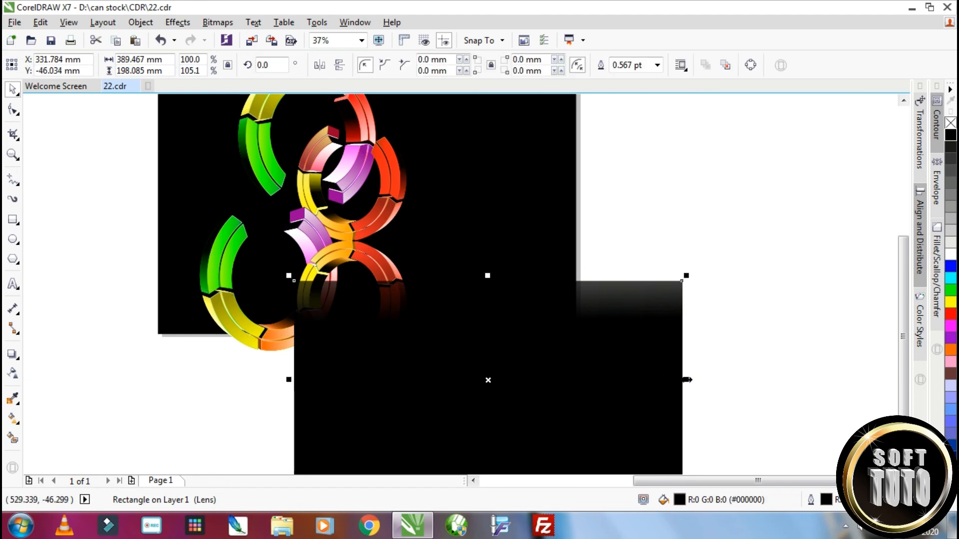
drag(687, 379, 464, 379)
drag(378, 380, 298, 289)
Move the narrow black rectangle aside and place the mirrored large ring directly beneath the large ring's green end
click(204, 266)
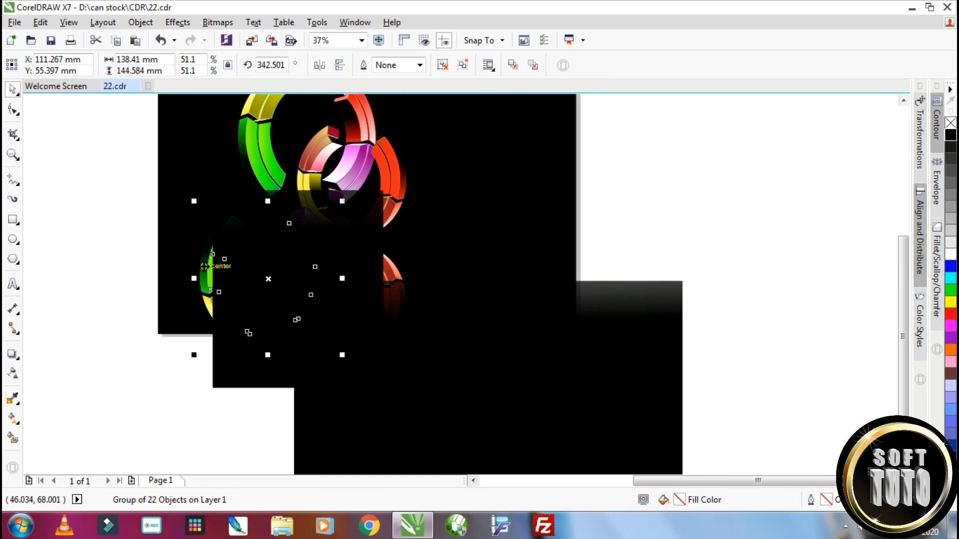
drag(204, 266, 220, 241)
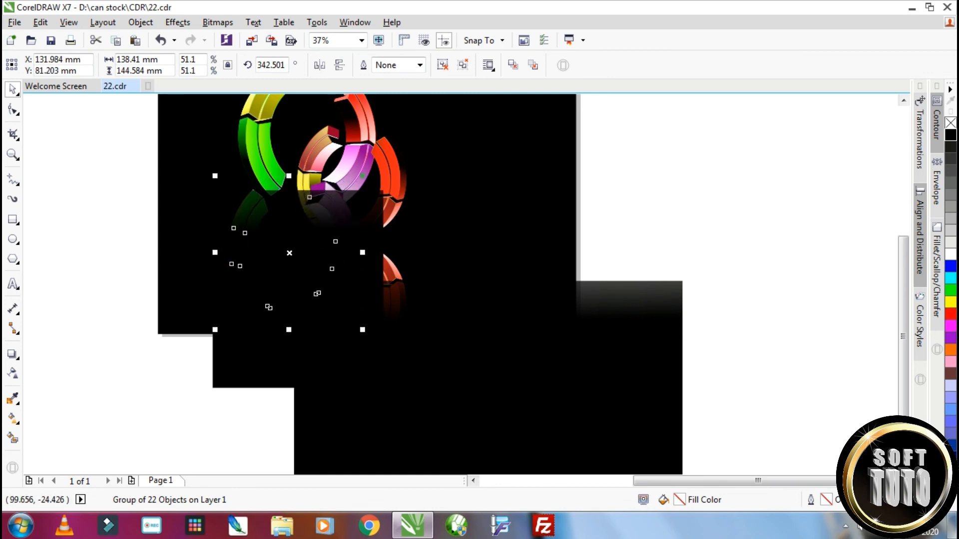
drag(261, 359, 390, 405)
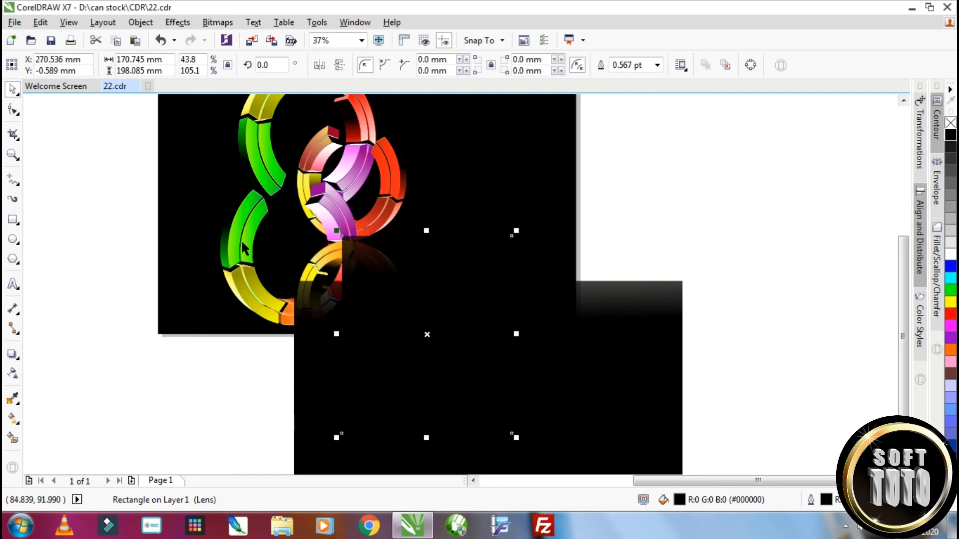
click(243, 243)
drag(246, 228, 268, 234)
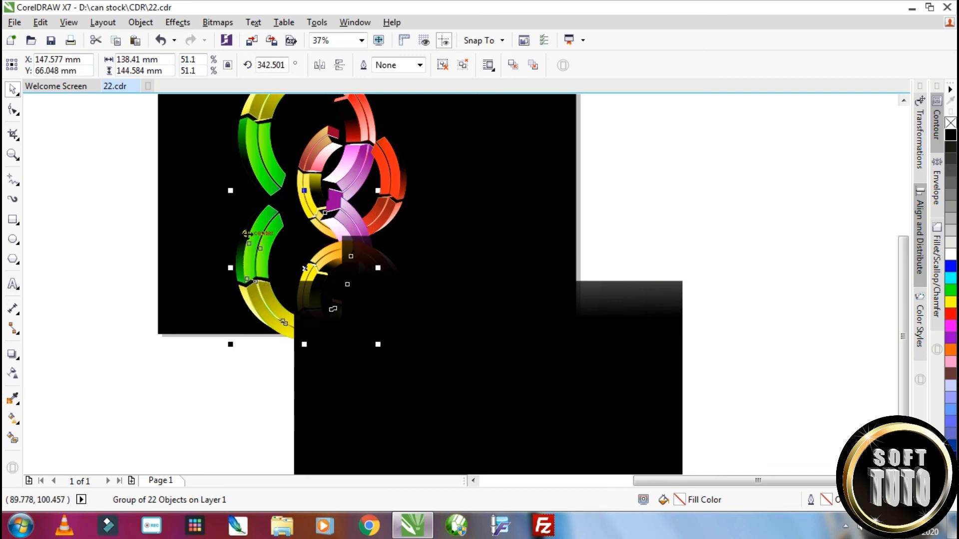
Ungroup the mirrored large ring and delete the gradient piece of its purple segment overlapping the small ring
click(469, 67)
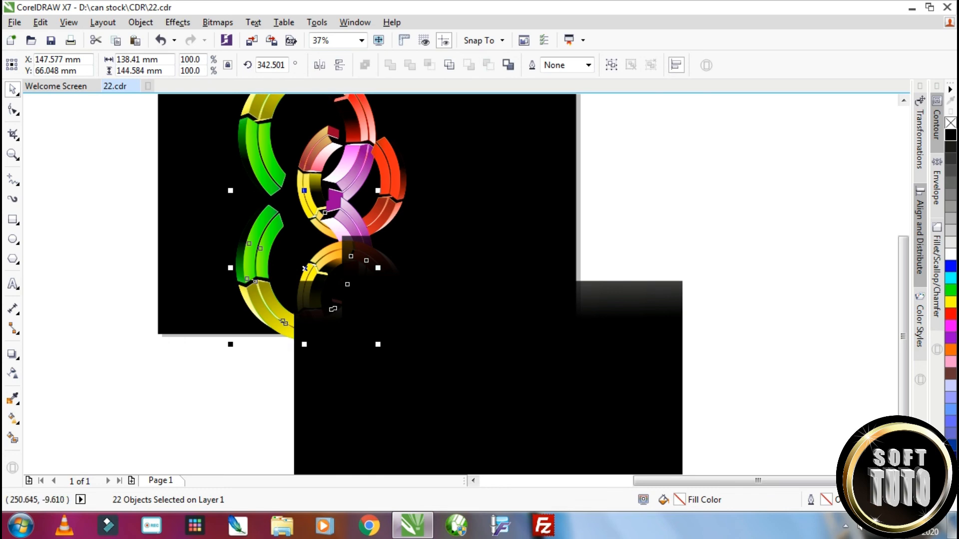
drag(738, 340, 298, 186)
key(Delete)
click(344, 218)
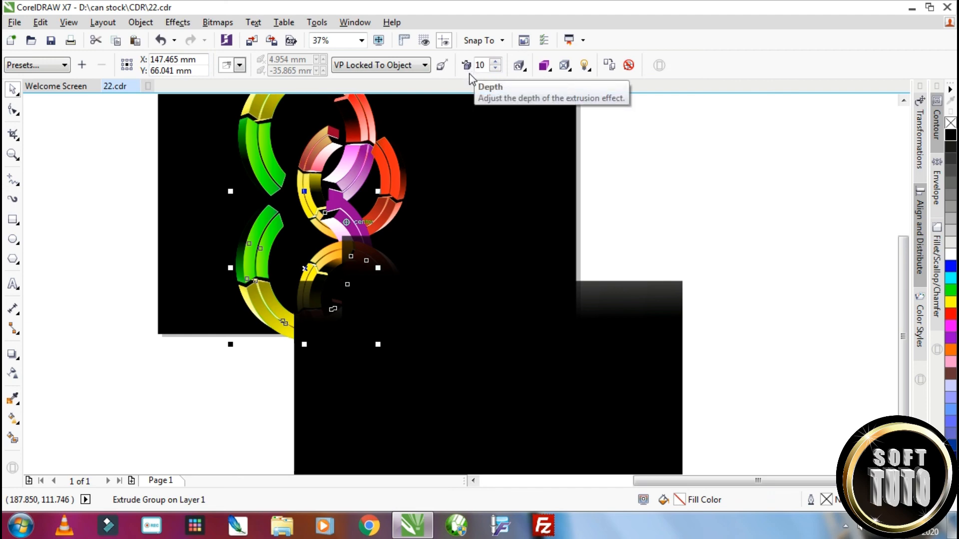
Break apart the mirrored large ring's extrude group and ungroup its nested groups into individual objects
key(ctrl+k)
drag(744, 390, 296, 186)
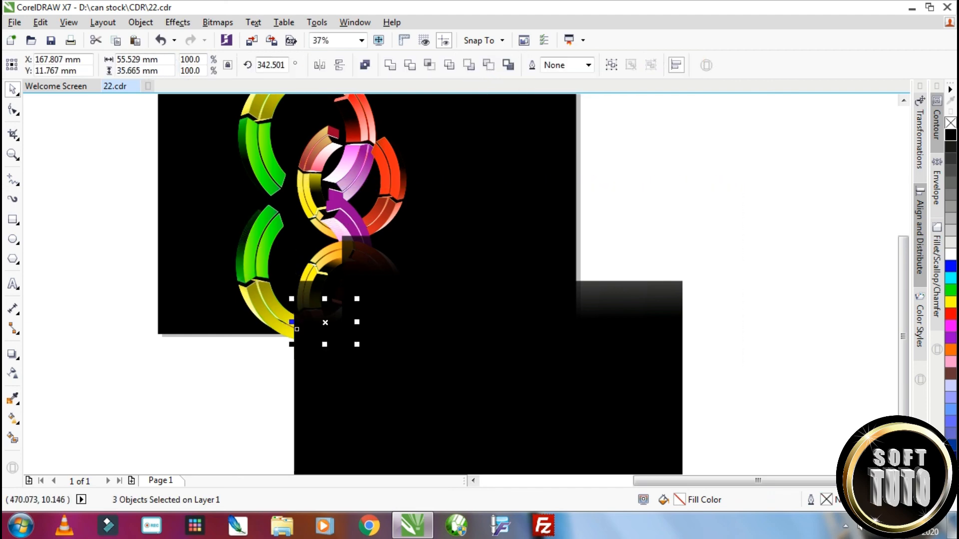
key(Escape)
click(336, 218)
key(ctrl+u)
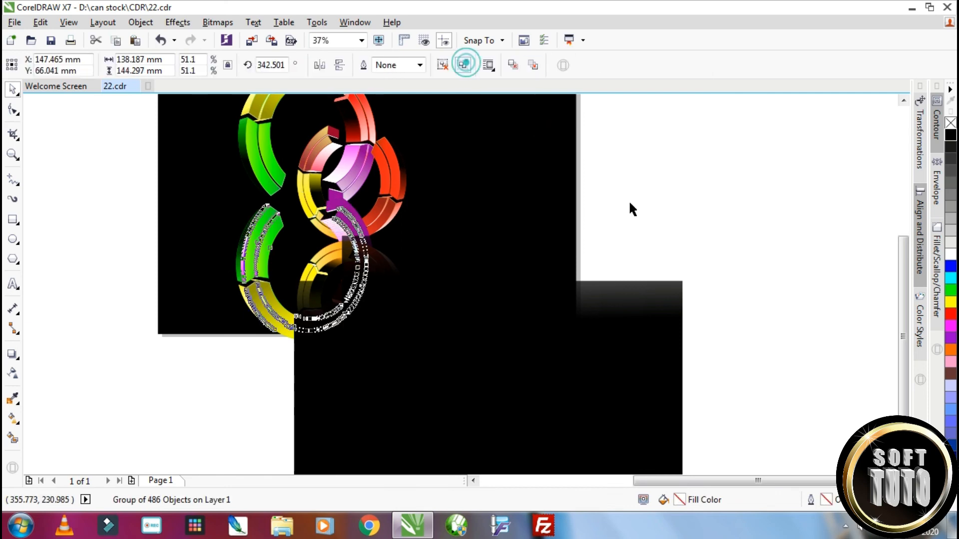
drag(753, 410, 300, 184)
key(Escape)
click(329, 225)
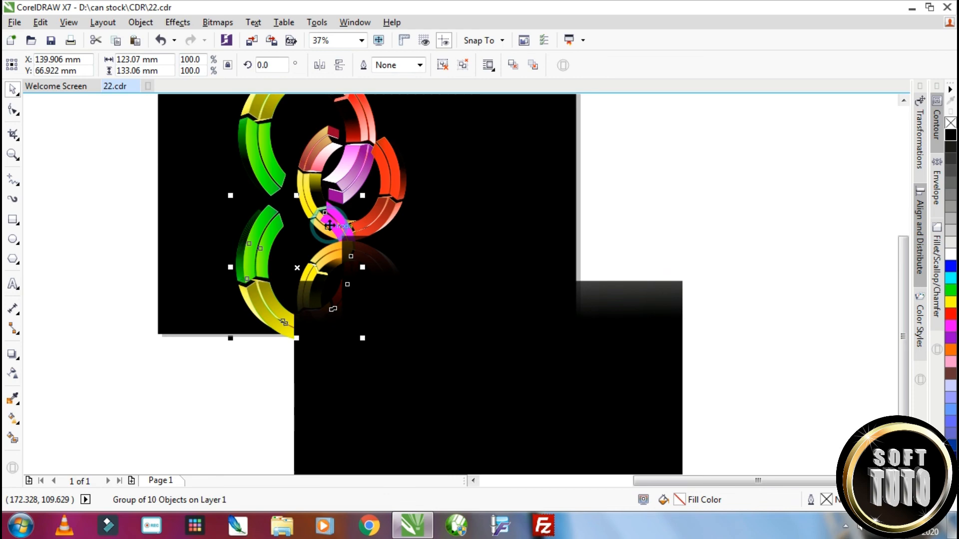
click(463, 65)
Delete the mirrored large ring's remaining magenta pieces overlapping the small ring, keeping the original rings
key(Delete)
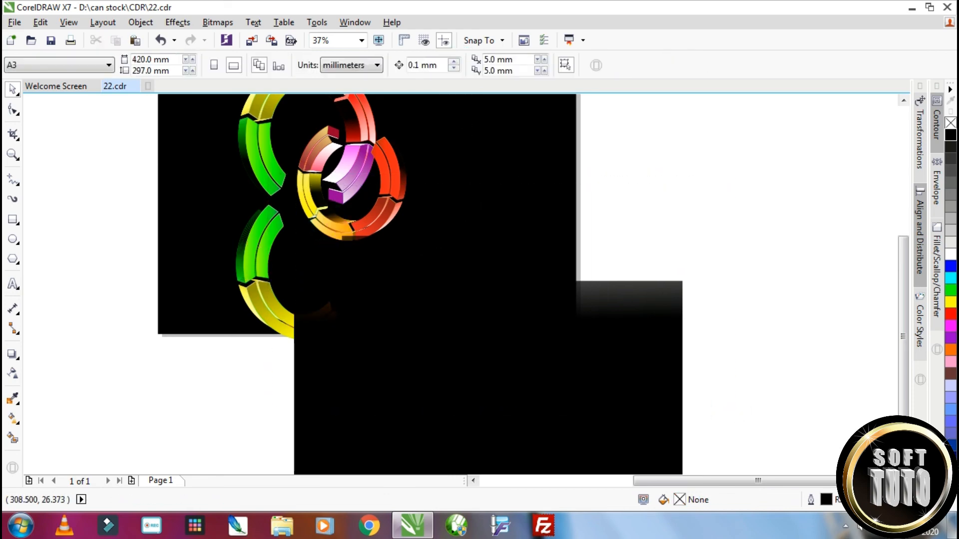
key(ctrl+z)
key(Escape)
click(328, 224)
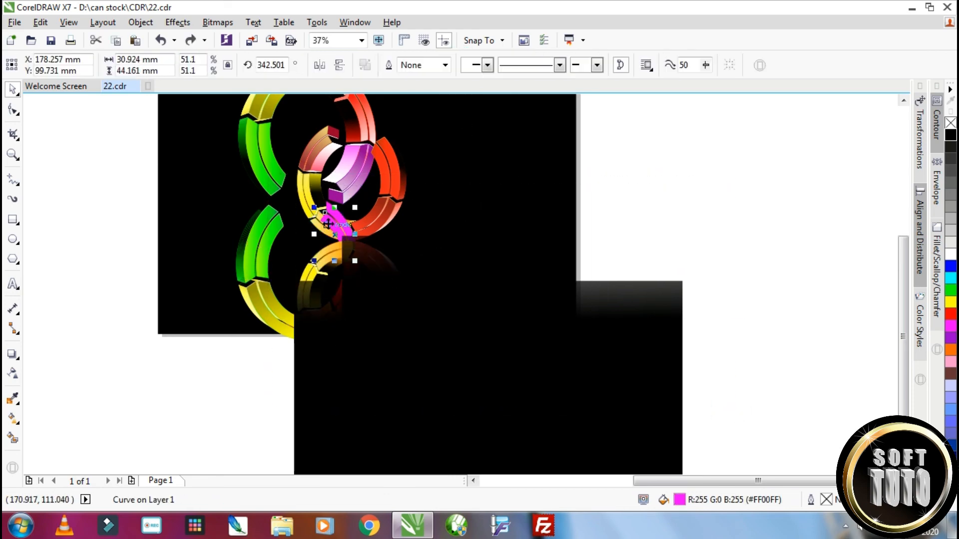
key(Delete)
click(331, 215)
key(Delete)
click(330, 216)
key(Delete)
key(ctrl+z)
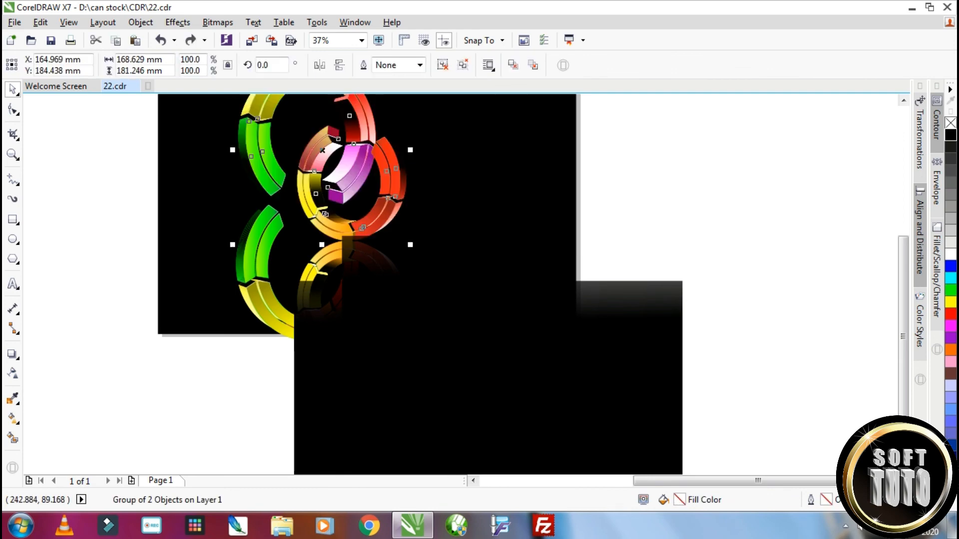
Move both fading black rectangles to the right to uncover the overlapping mirrored segments
click(660, 229)
click(336, 302)
click(606, 355)
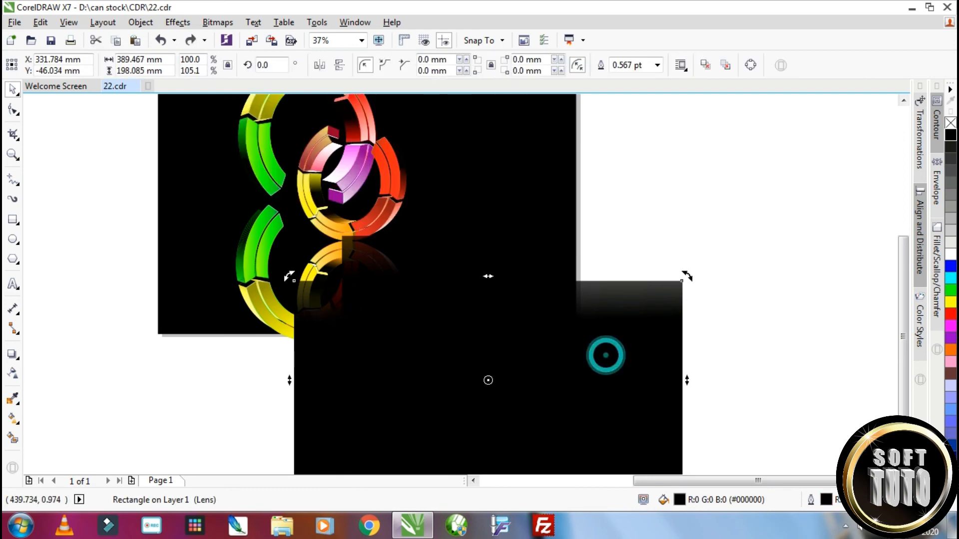
drag(587, 325, 670, 312)
click(349, 249)
drag(346, 246, 466, 239)
Delete the mirrored large ring's red and brown-orange segments lying inside the small ring's reflection
click(348, 286)
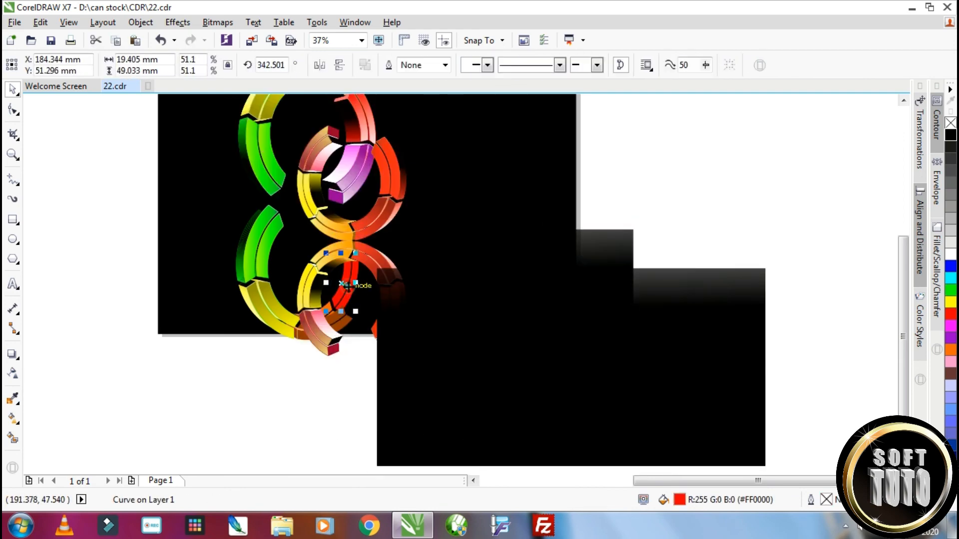
key(Delete)
drag(294, 268, 351, 400)
key(Delete)
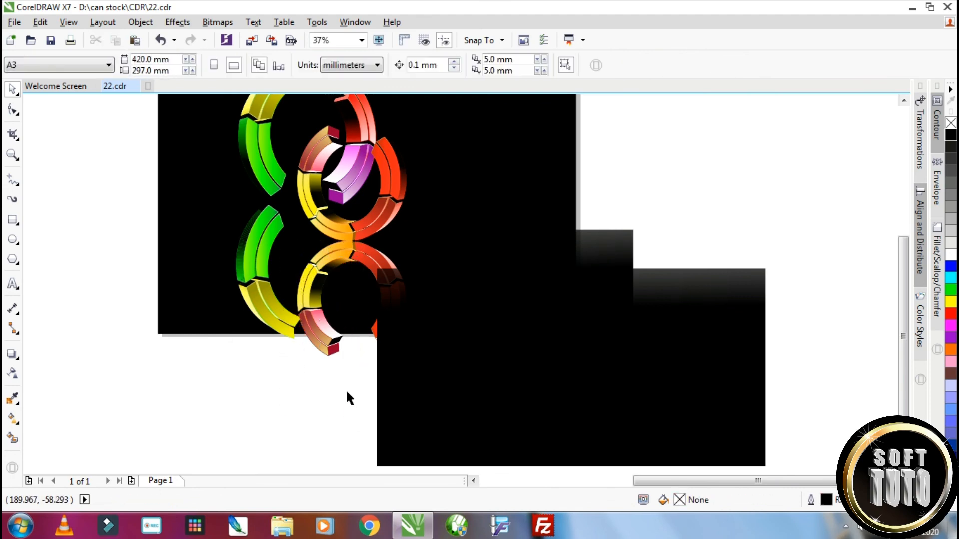
Move the narrow black rectangle over the mirrored green and yellow segments and reduce its width to about 110 mm
scroll(346, 389, down, 1)
scroll(308, 341, up, 1)
drag(605, 300, 284, 274)
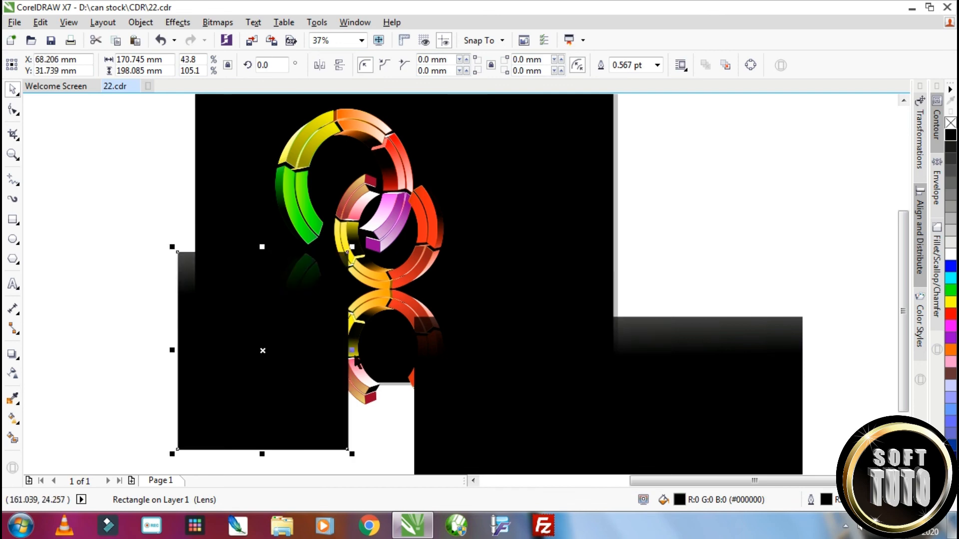
drag(348, 350, 335, 351)
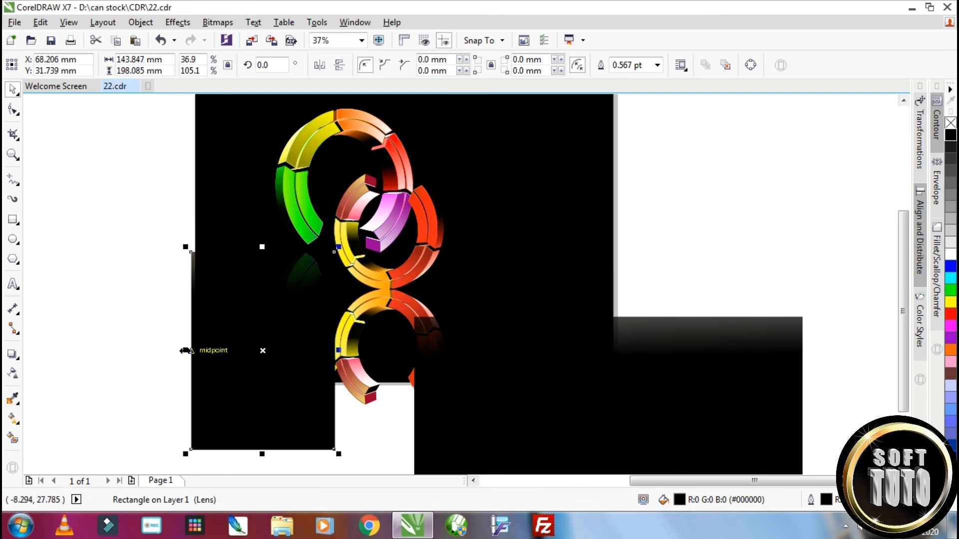
drag(185, 350, 225, 340)
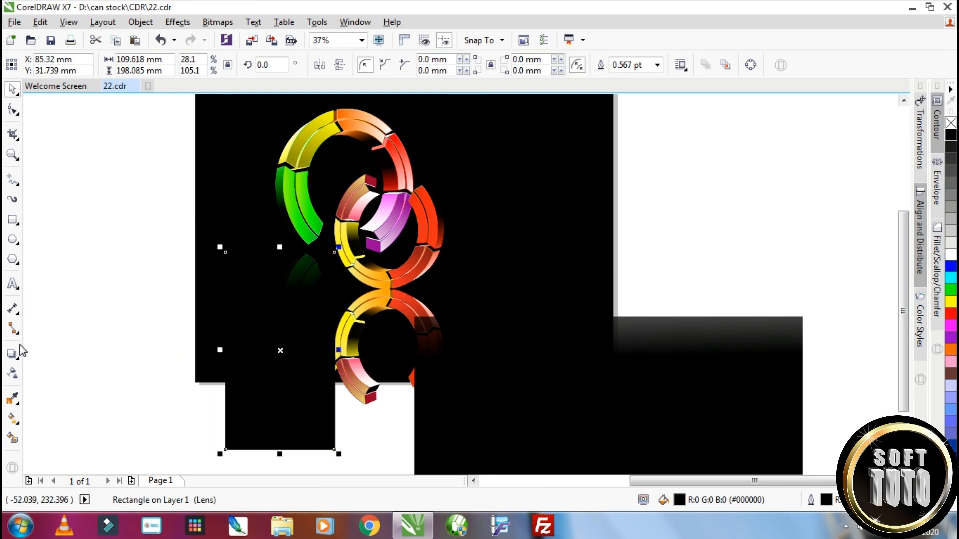
Redirect the narrow rectangle's linear transparency diagonally to about -137° so the green segment's reflection fades out downward
click(18, 374)
drag(280, 143, 319, 253)
mouse_move(282, 293)
mouse_down()
mouse_move(281, 321)
mouse_move(283, 307)
mouse_up()
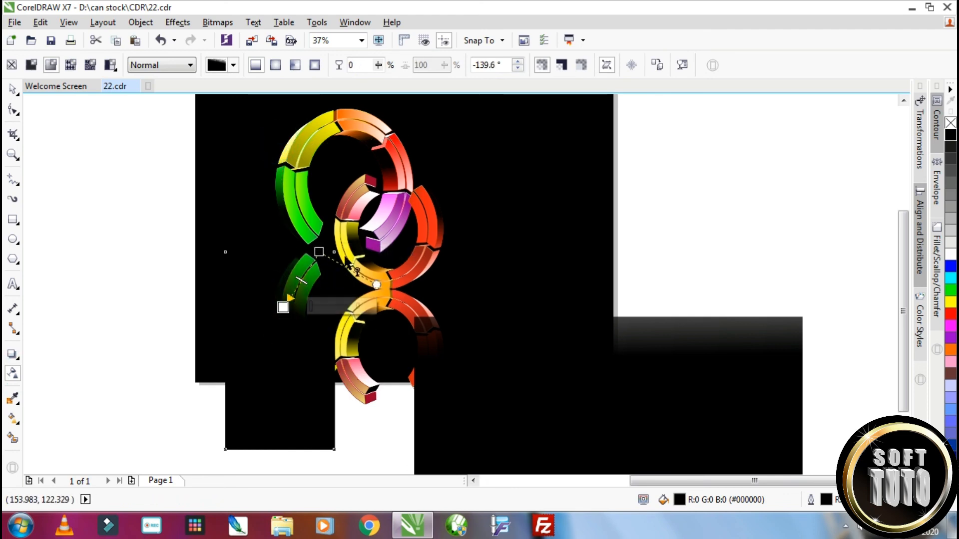
drag(319, 252, 345, 201)
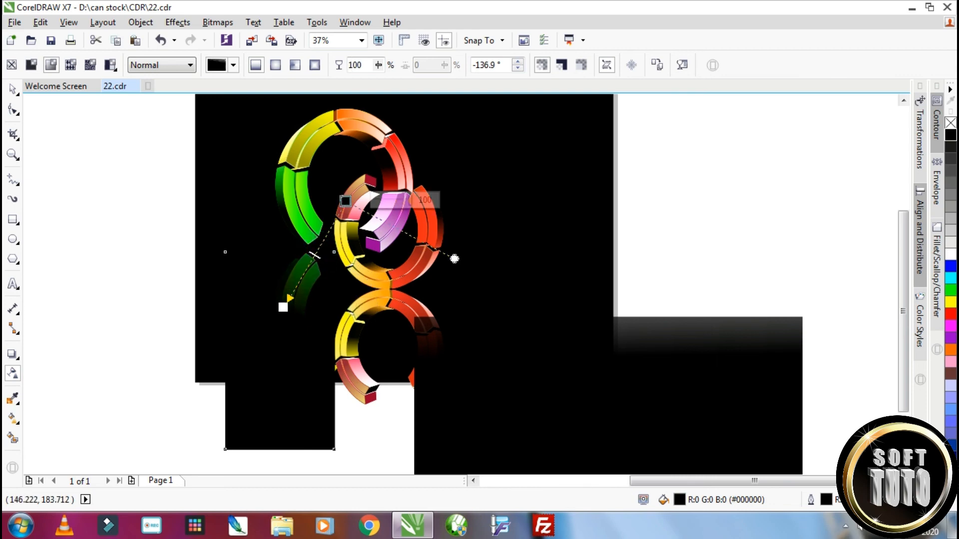
key(space)
drag(299, 379, 319, 402)
Bring the small ring's reflection and the wide black rectangle to front, then fit the rectangle over the reflection at about 138 mm wide
click(365, 391)
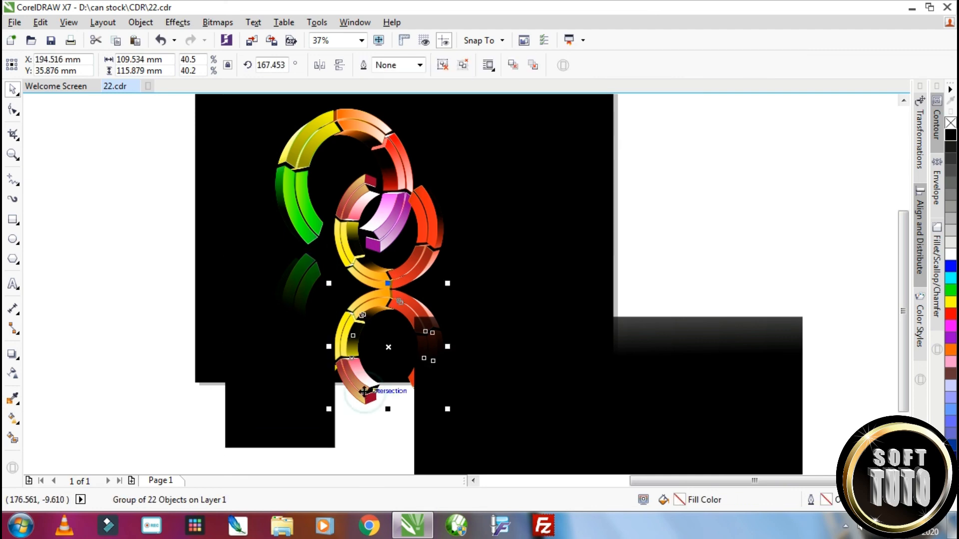
key(shift+Page_Up)
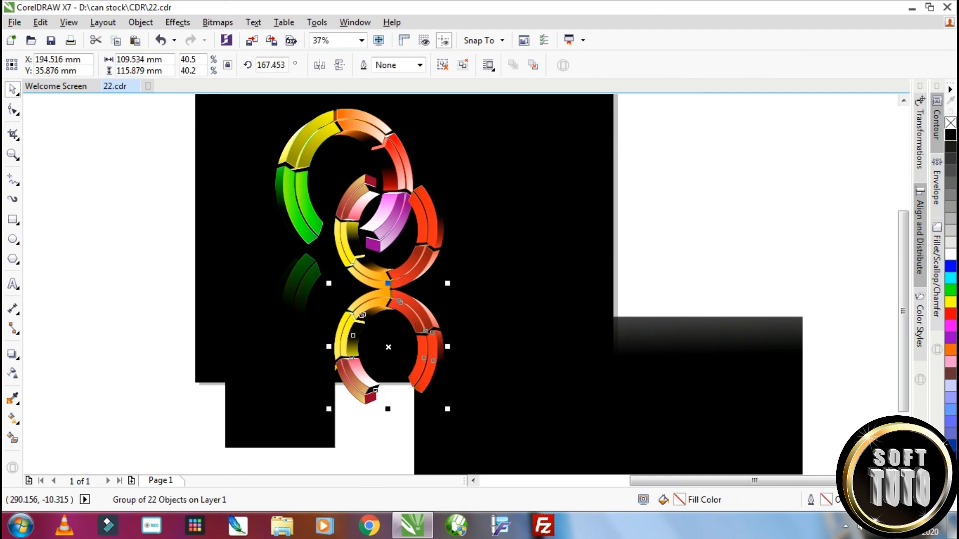
click(509, 403)
key(shift+Page_Up)
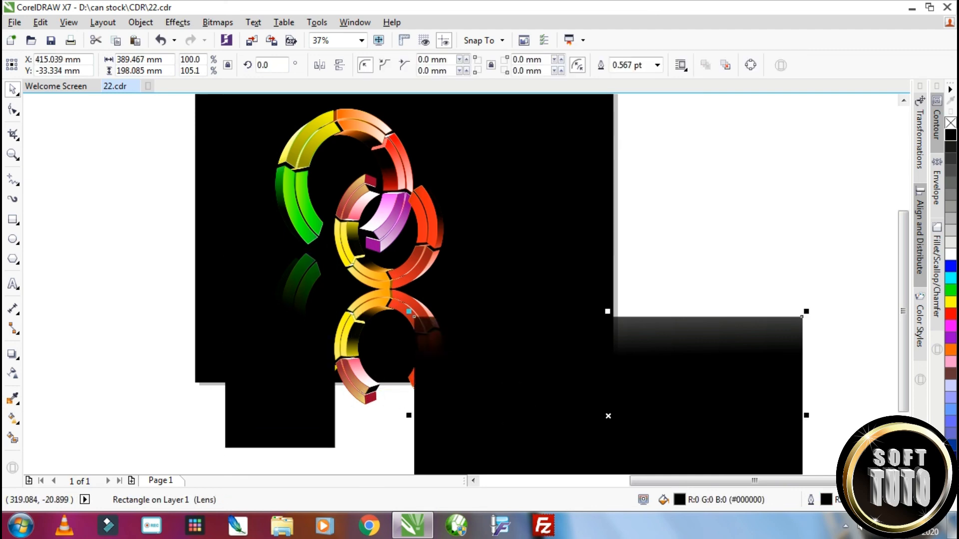
drag(506, 407, 420, 383)
drag(717, 388, 468, 390)
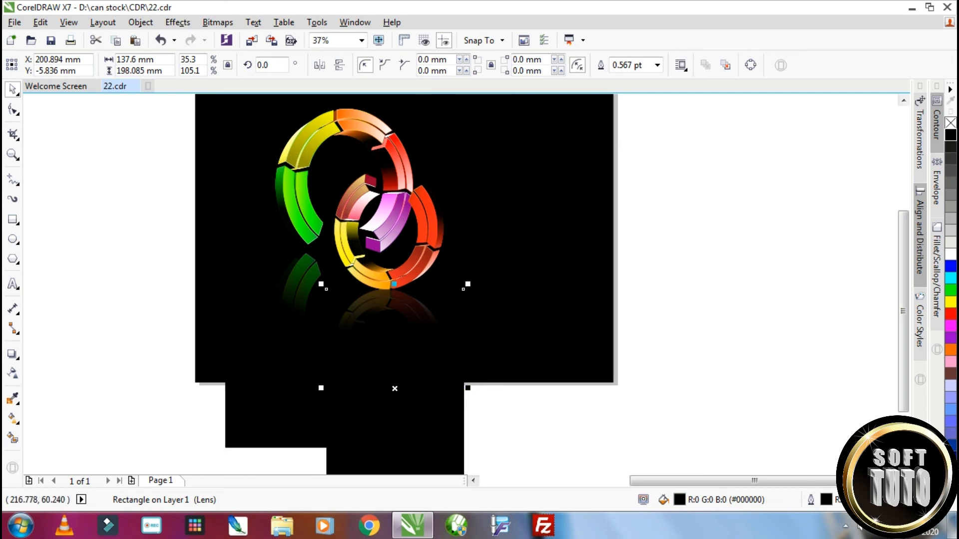
Group the mirrored ring parts together with the two fading black rectangles
scroll(406, 315, up, 2)
scroll(406, 315, down, 2)
scroll(409, 320, down, 2)
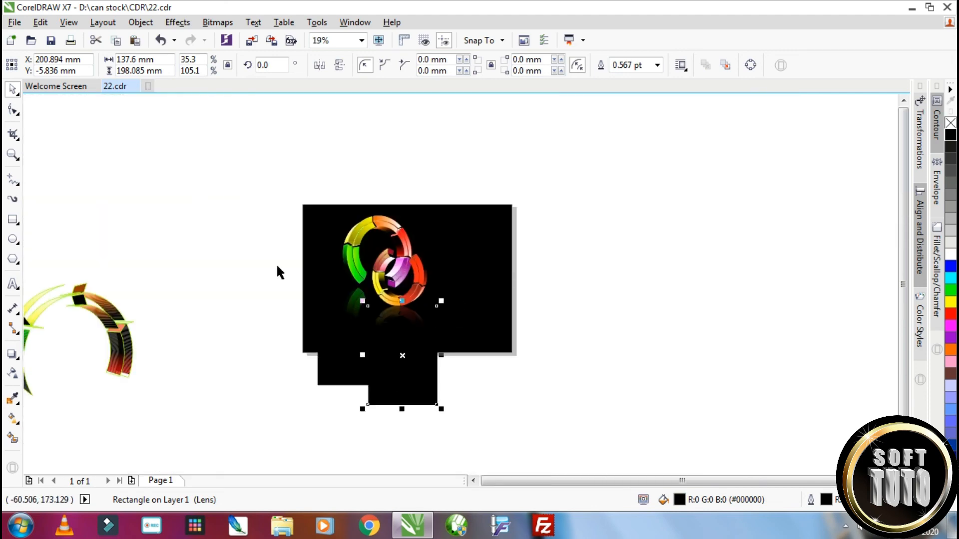
drag(272, 270, 490, 446)
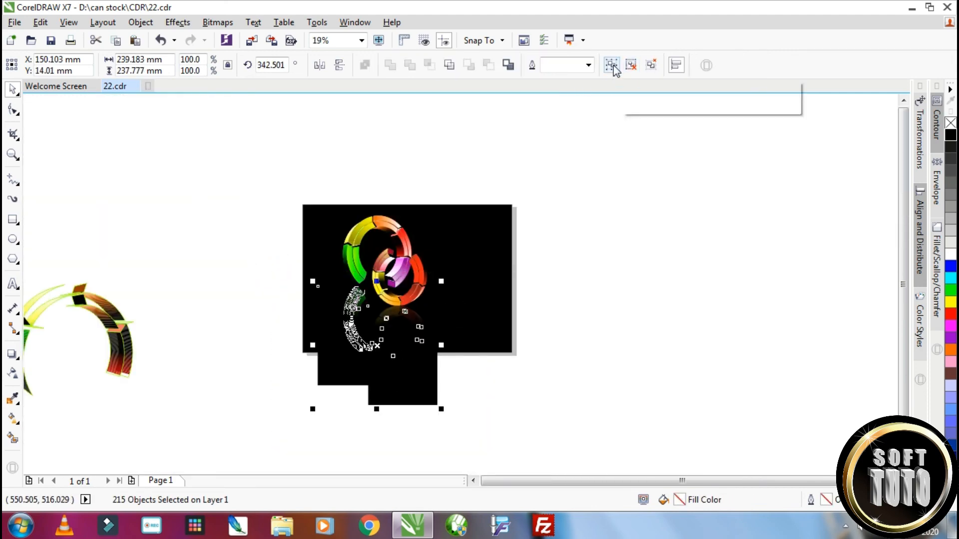
click(614, 67)
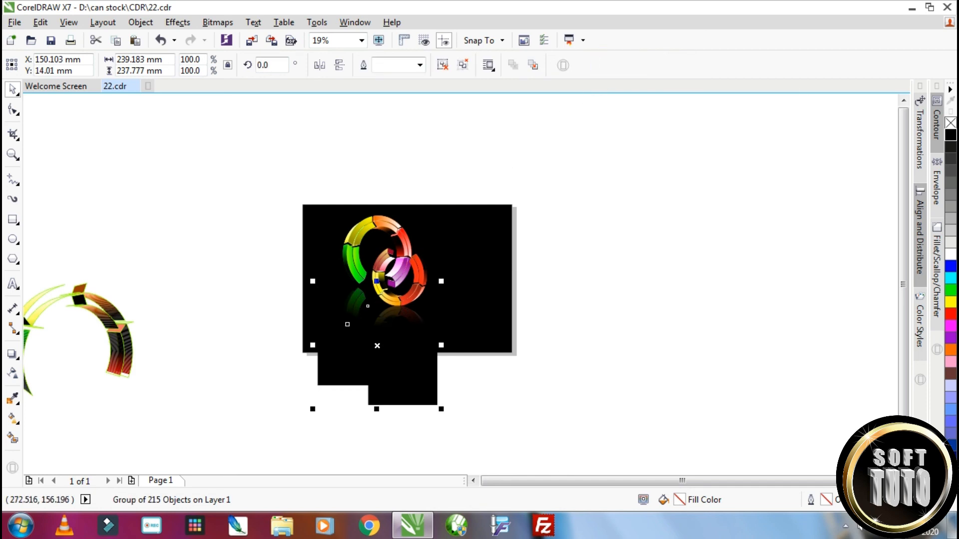
scroll(426, 286, up, 2)
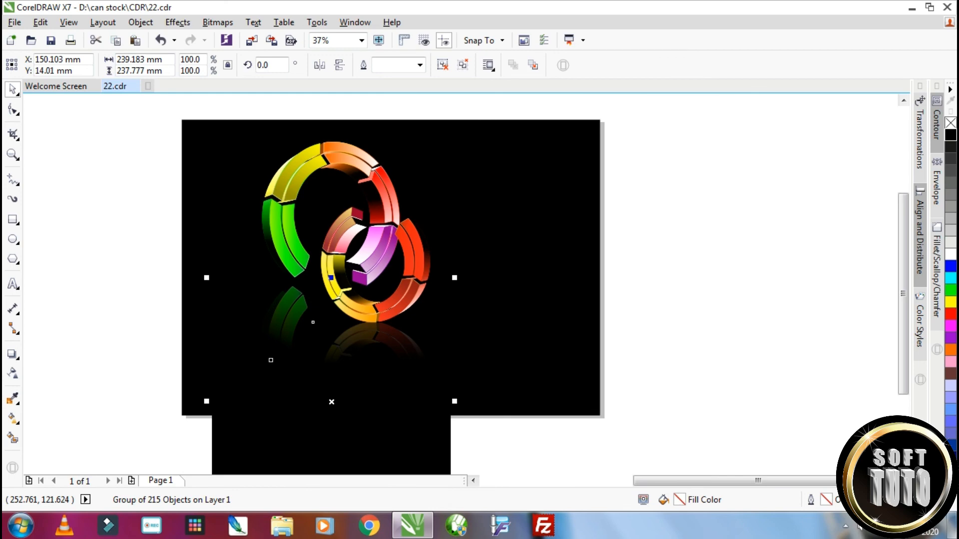
scroll(434, 295, down, 2)
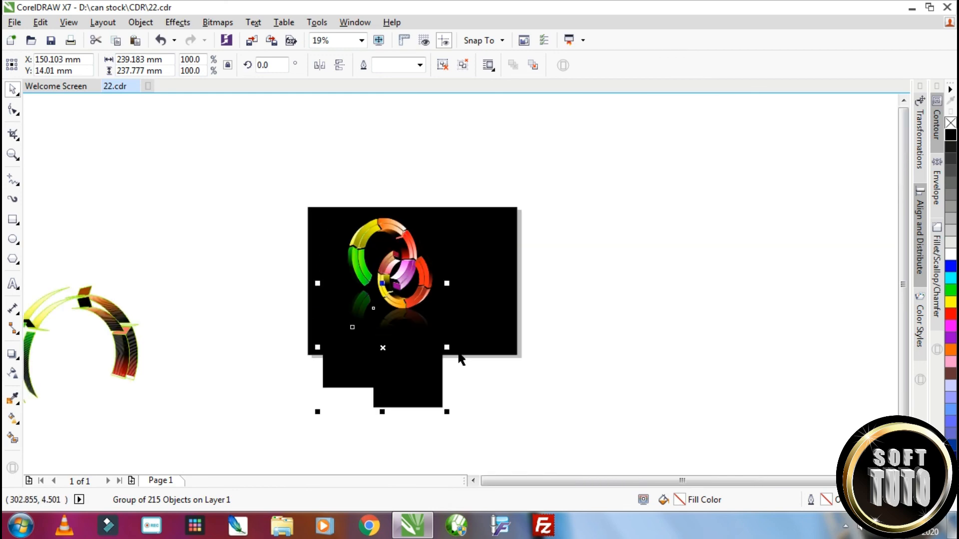